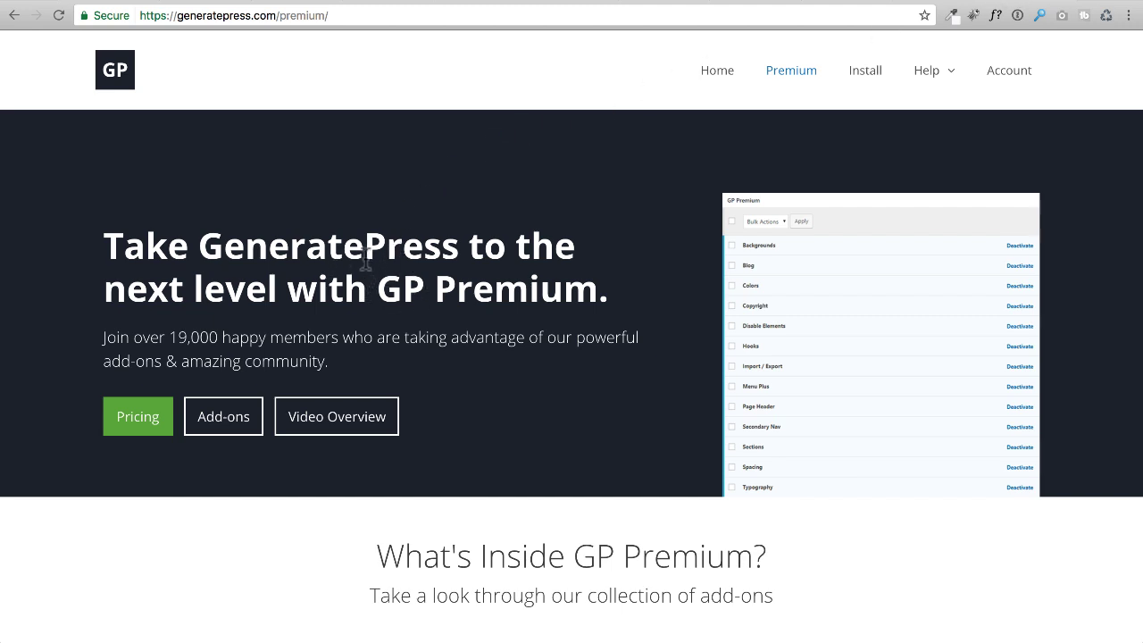
Look through the GP Premium page's collection of add-ons, from Colors and Typography to Disable Elements and Hooks
{"action": "scroll", "coordinate": [352, 320], "scroll_direction": "down", "scroll_amount": 5}
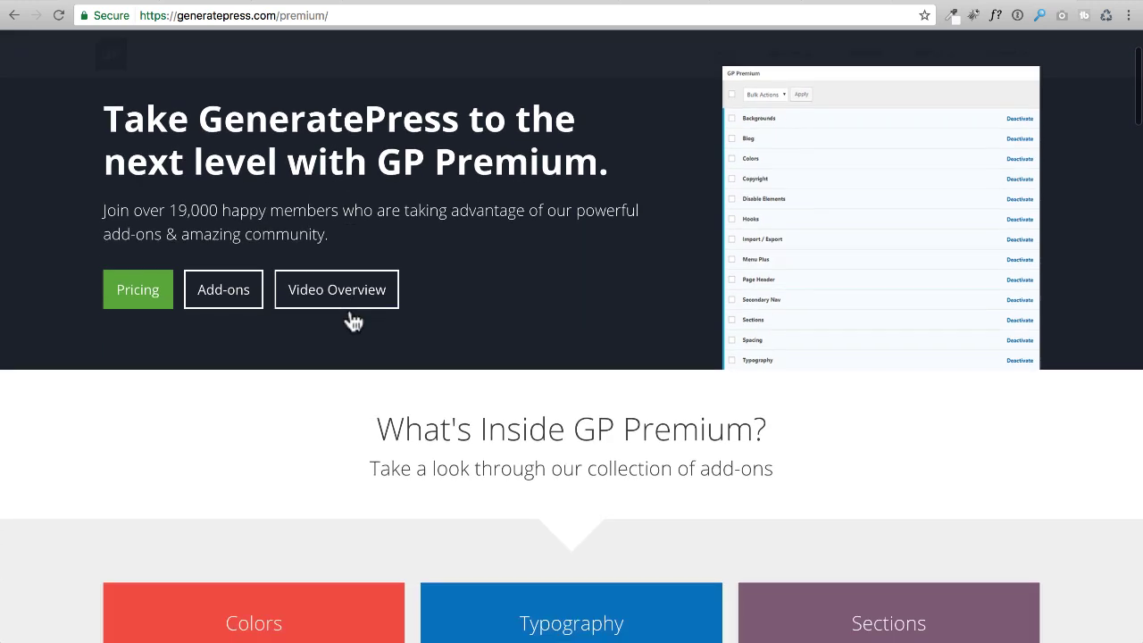
{"action": "scroll", "coordinate": [351, 319], "scroll_direction": "up", "scroll_amount": 4}
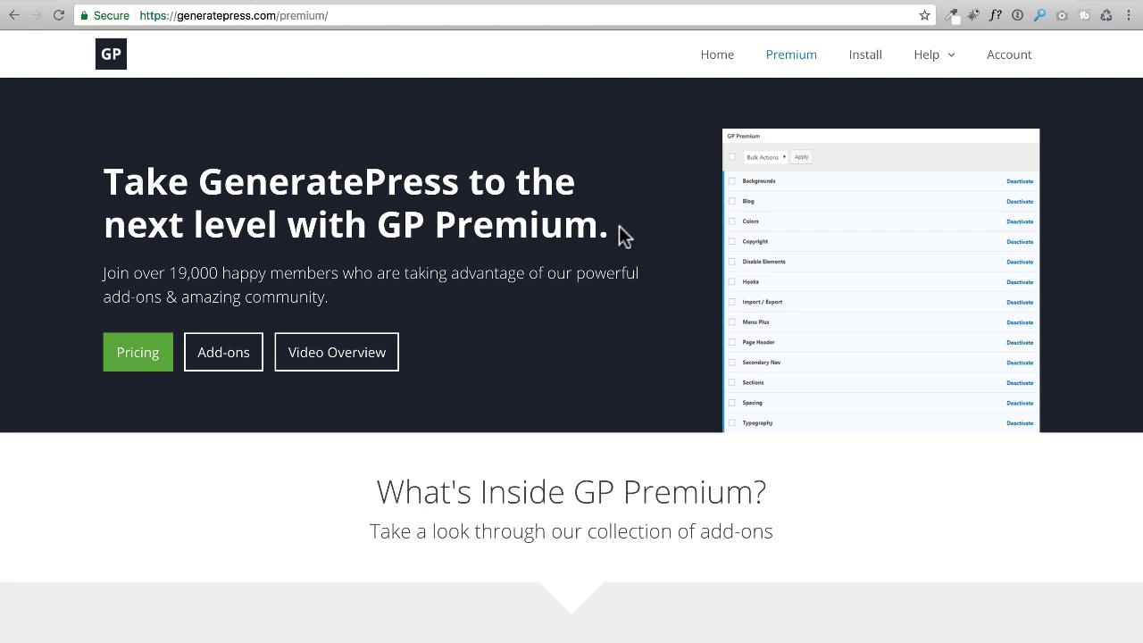
{"action": "scroll", "coordinate": [622, 234], "scroll_direction": "down", "scroll_amount": 3}
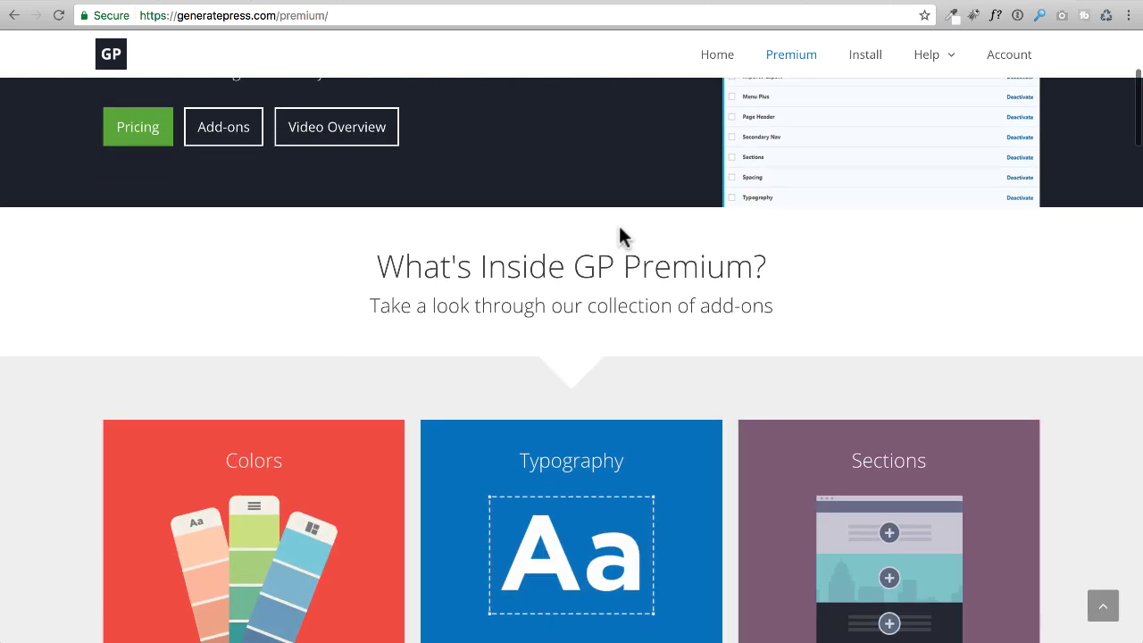
{"action": "scroll", "coordinate": [622, 234], "scroll_direction": "down", "scroll_amount": 3}
{"action": "scroll", "coordinate": [619, 227], "scroll_direction": "down", "scroll_amount": 1}
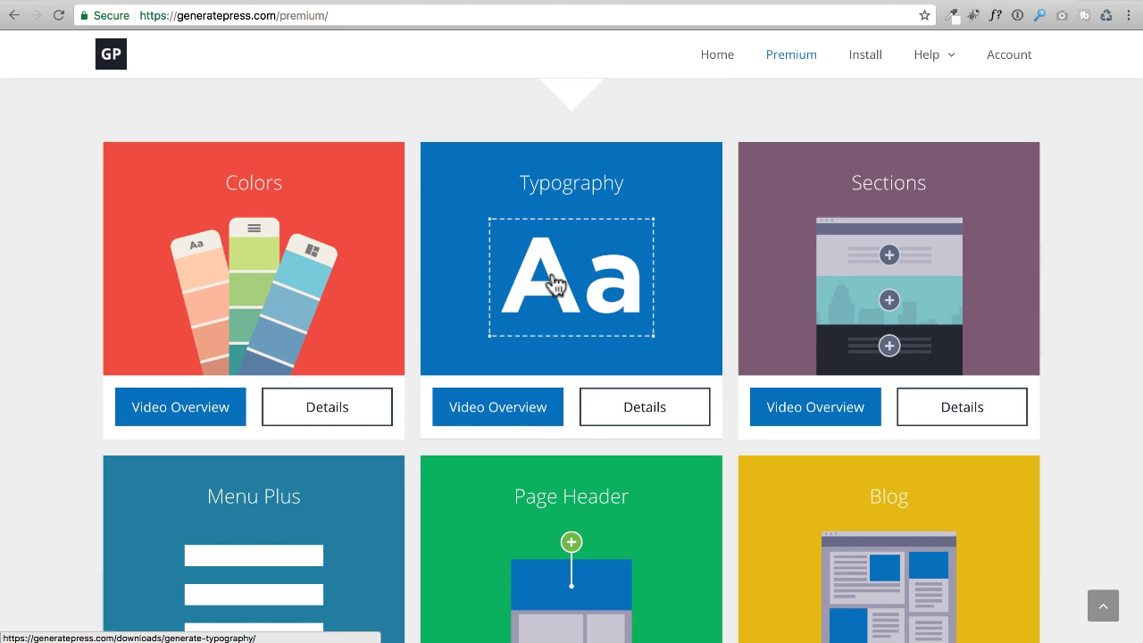
{"action": "scroll", "coordinate": [581, 268], "scroll_direction": "down", "scroll_amount": 1}
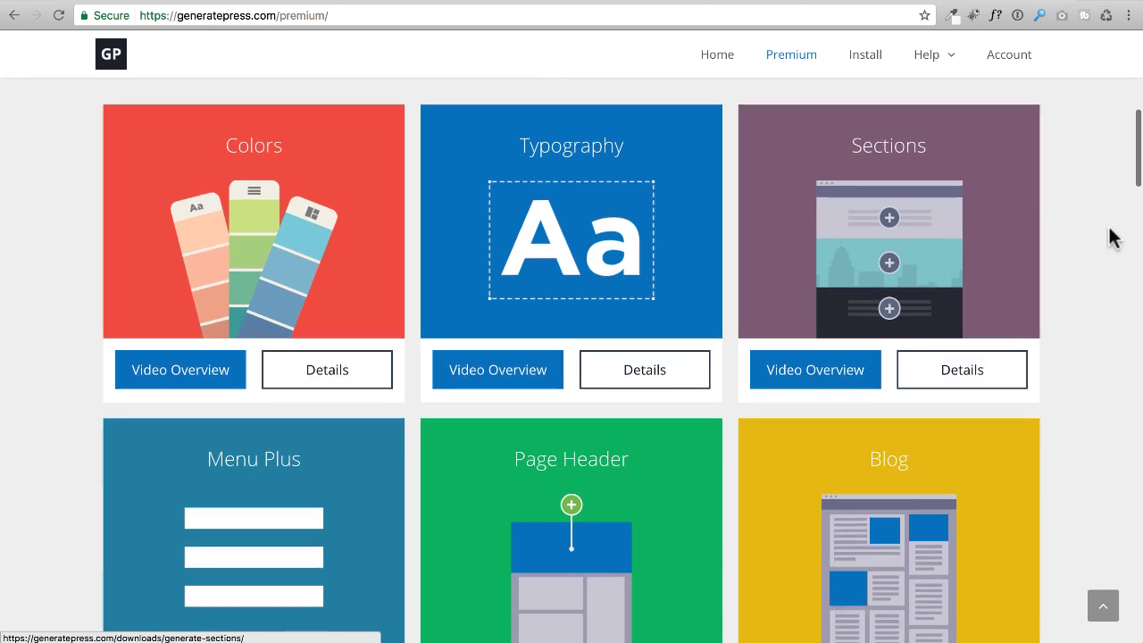
{"action": "scroll", "coordinate": [589, 232], "scroll_direction": "down", "scroll_amount": 3}
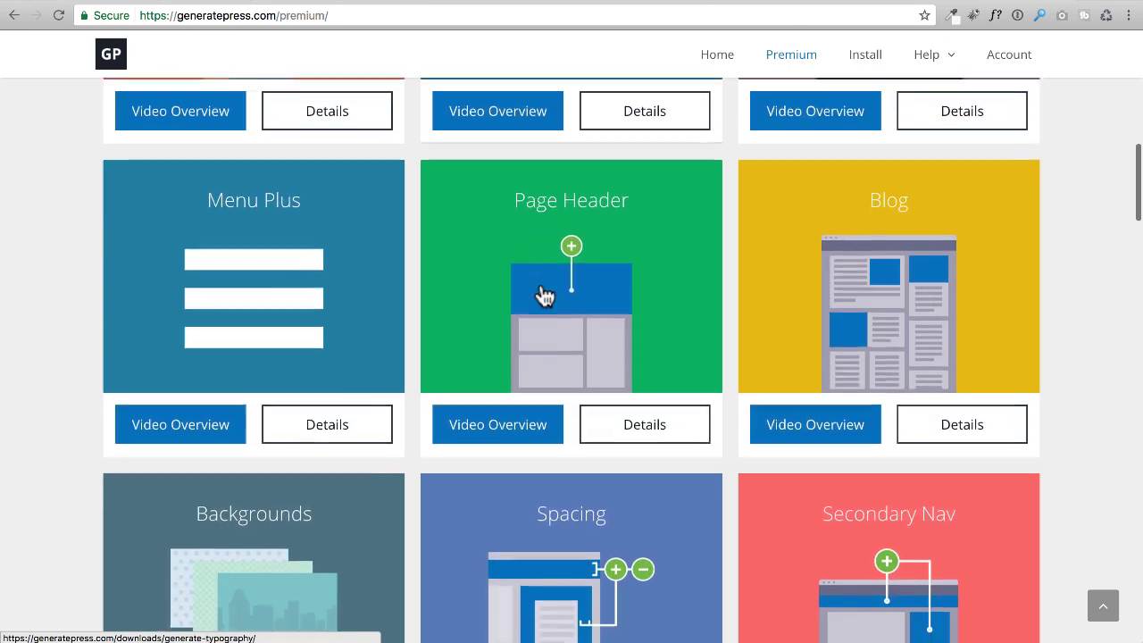
{"action": "scroll", "coordinate": [543, 295], "scroll_direction": "down", "scroll_amount": 5}
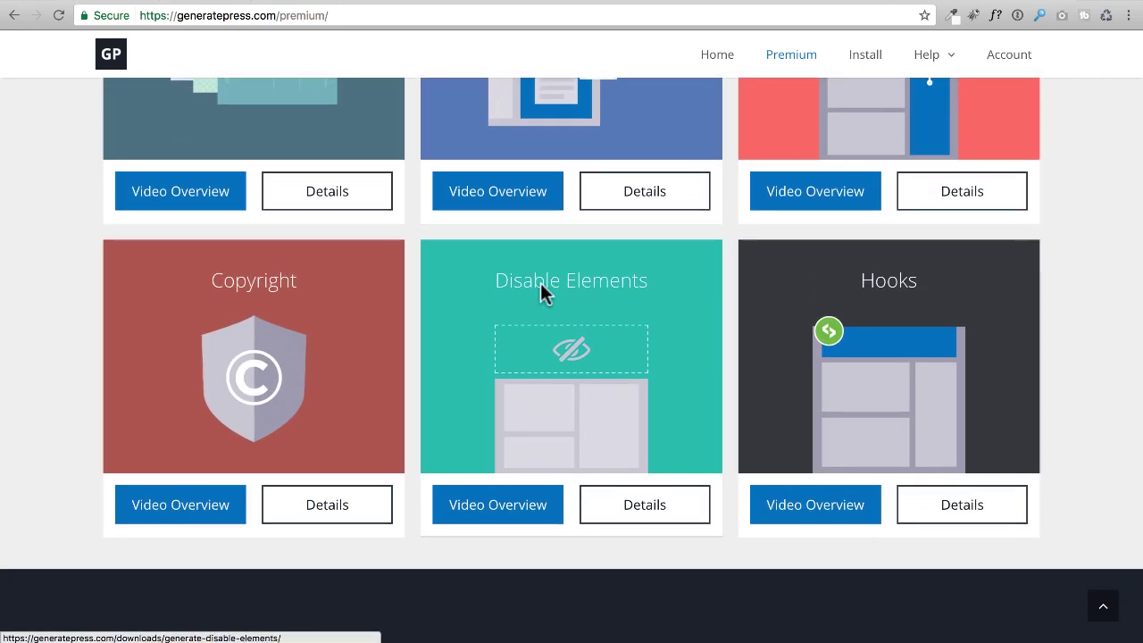
{"action": "scroll", "coordinate": [542, 293], "scroll_direction": "up", "scroll_amount": 7}
{"action": "scroll", "coordinate": [540, 283], "scroll_direction": "up", "scroll_amount": 8}
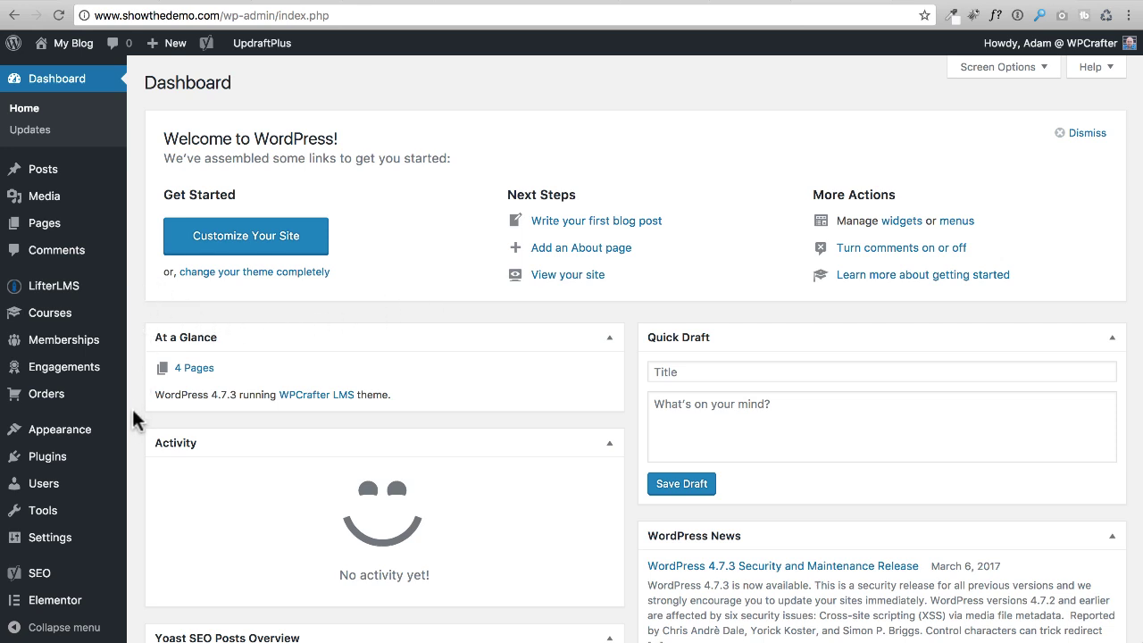
Open the WordPress theme customizer and hide the site title and tagline in the Site Identity settings
{"action": "mouse_move", "coordinate": [78, 432]}
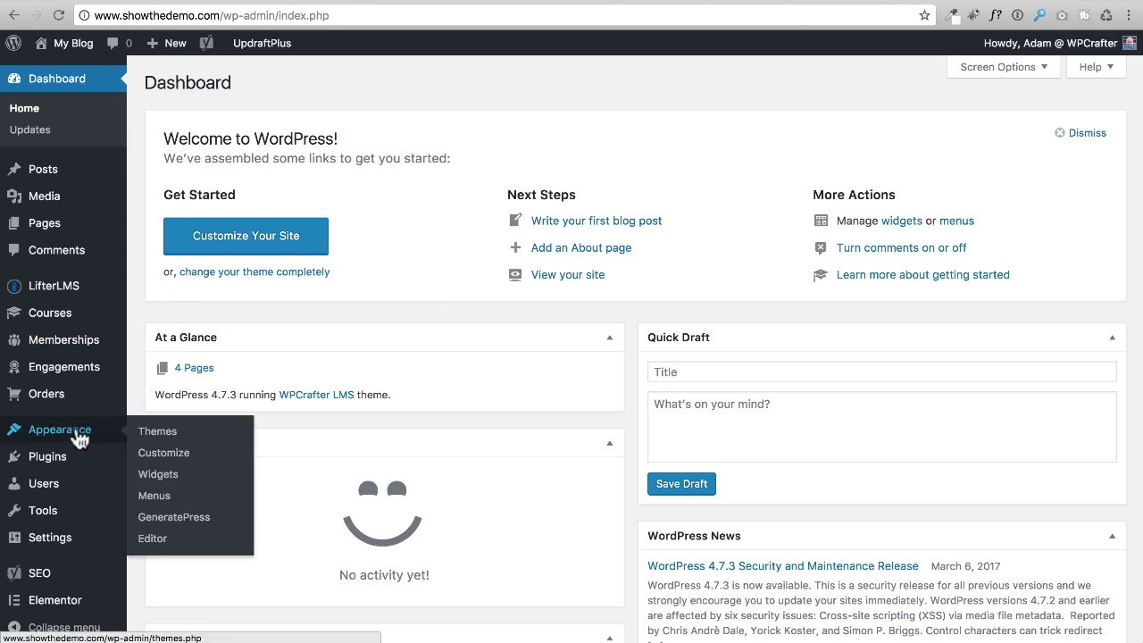
{"action": "left_click", "coordinate": [167, 457]}
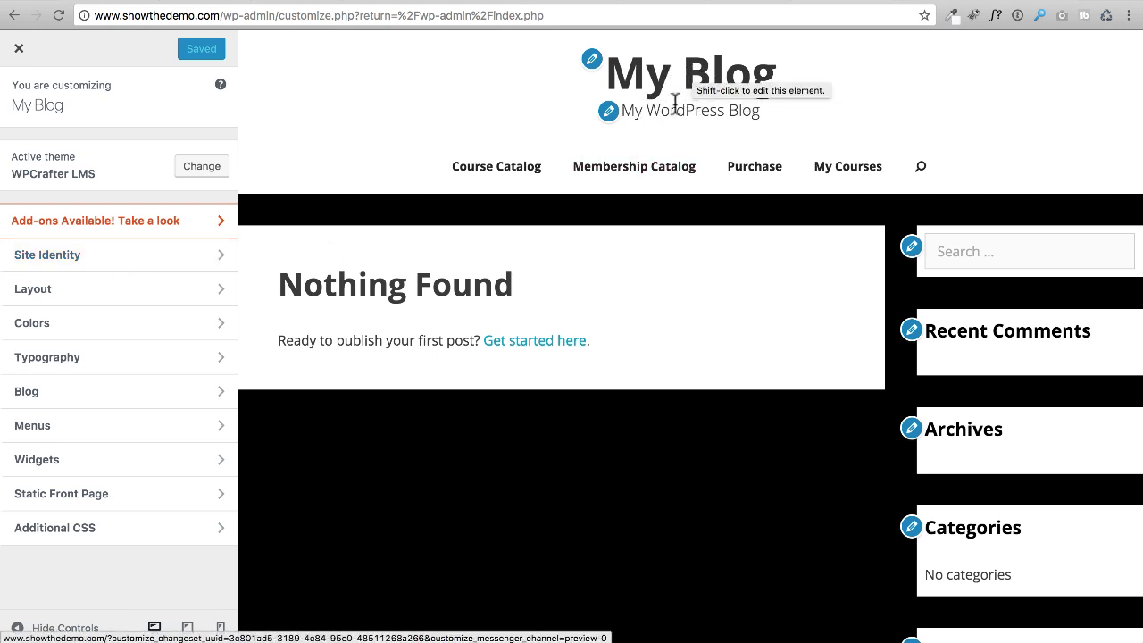
{"action": "left_click", "coordinate": [94, 260]}
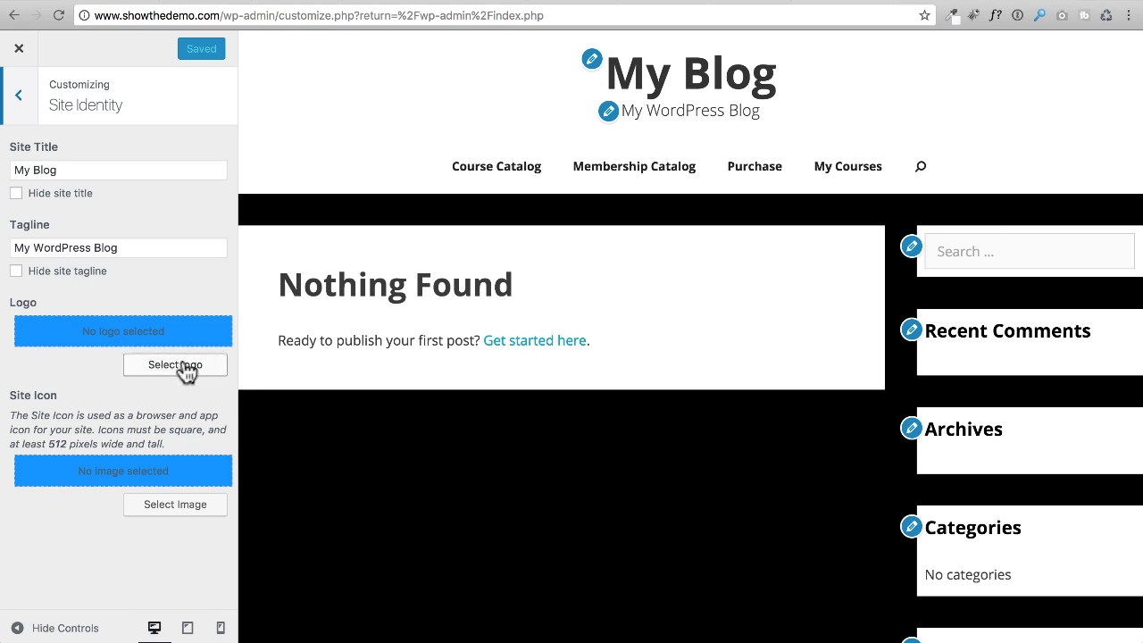
{"action": "left_click", "coordinate": [16, 196]}
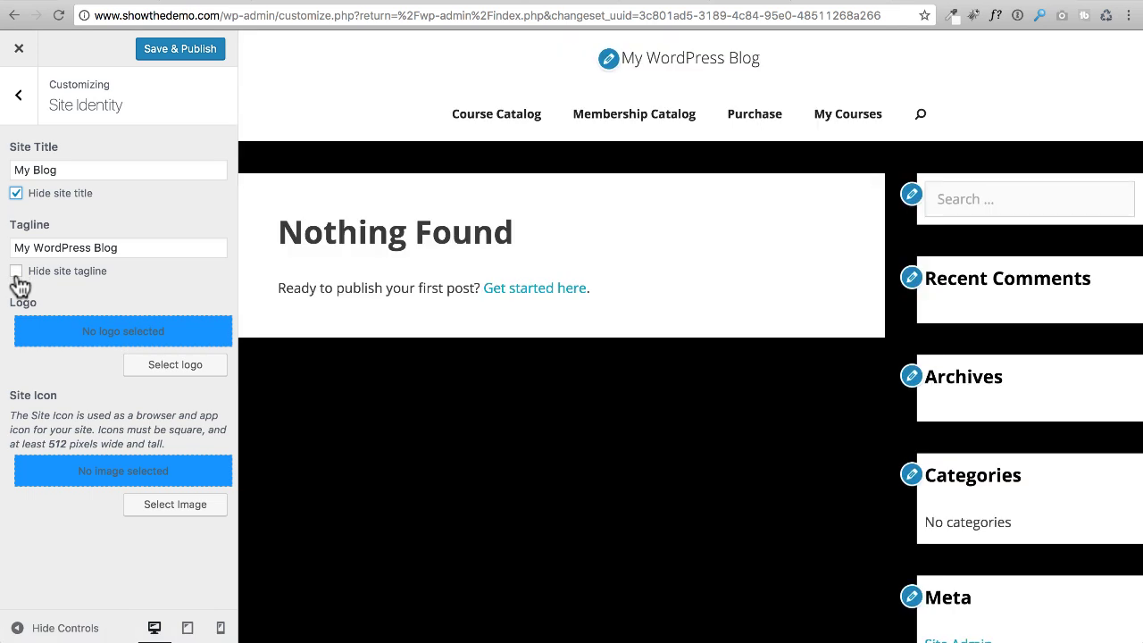
{"action": "left_click", "coordinate": [17, 274]}
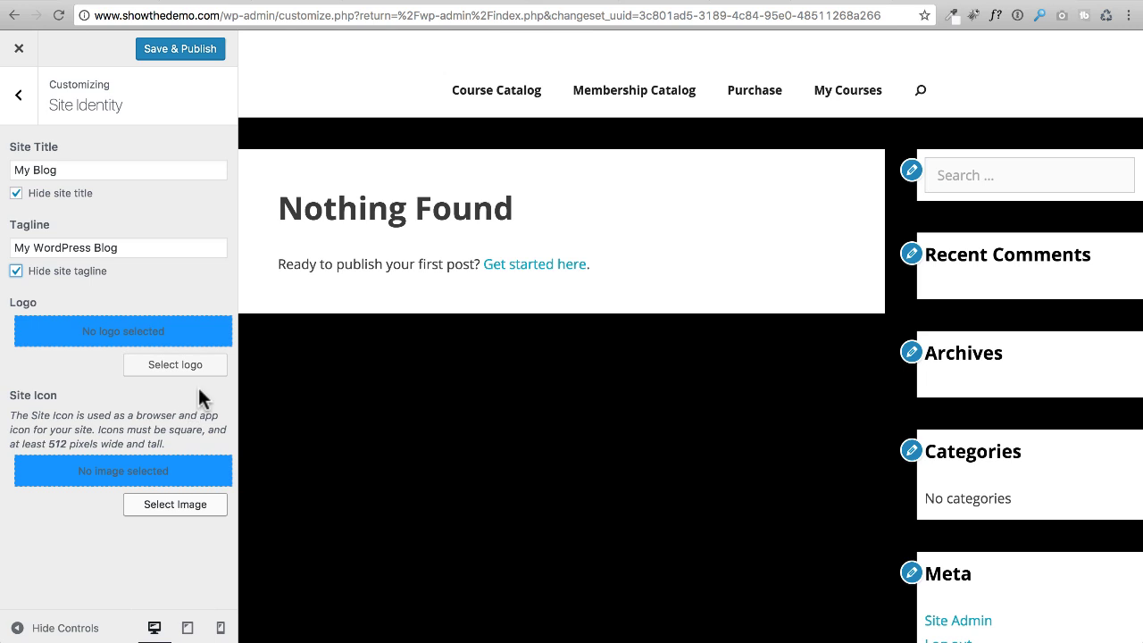
{"action": "left_click", "coordinate": [16, 272]}
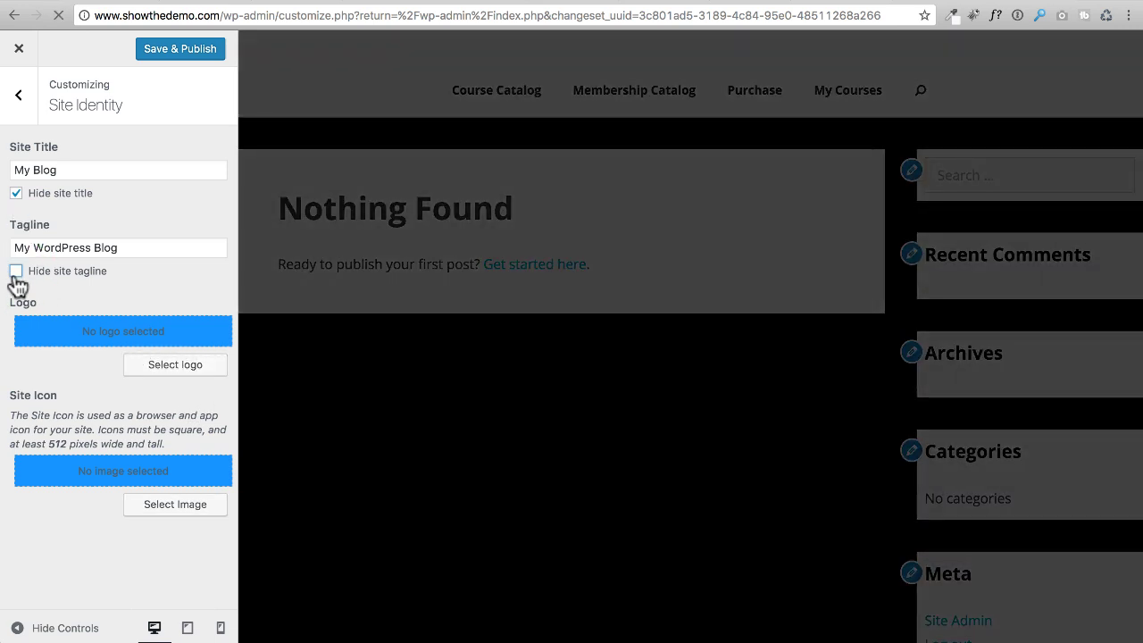
{"action": "left_click", "coordinate": [18, 275]}
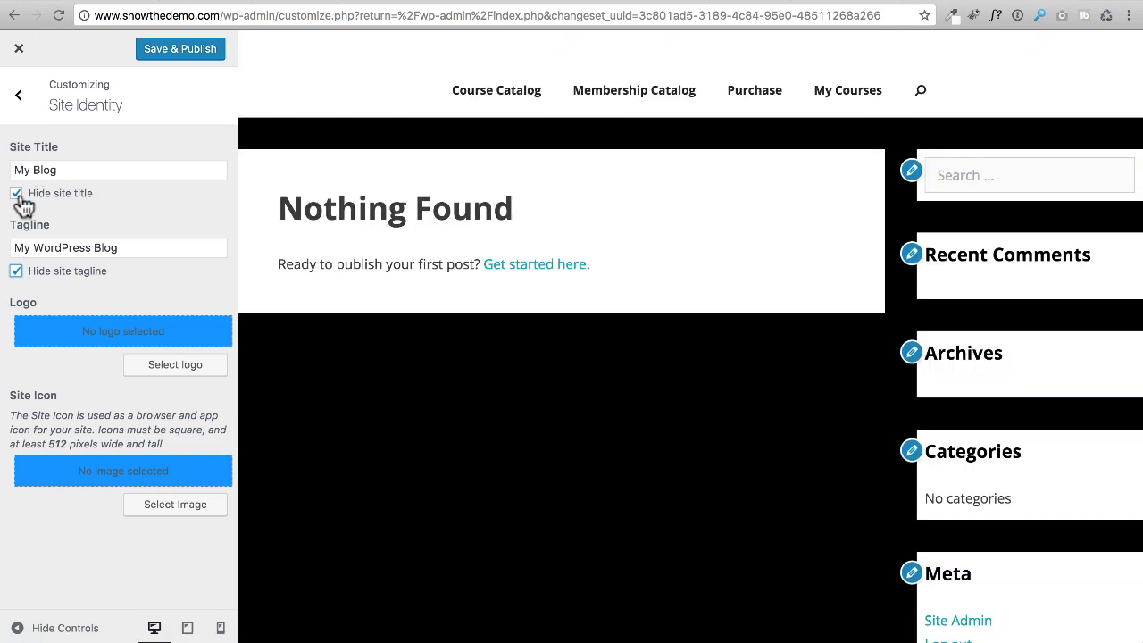
Show the site title again and change it to "My LMS"
{"action": "left_click", "coordinate": [22, 197]}
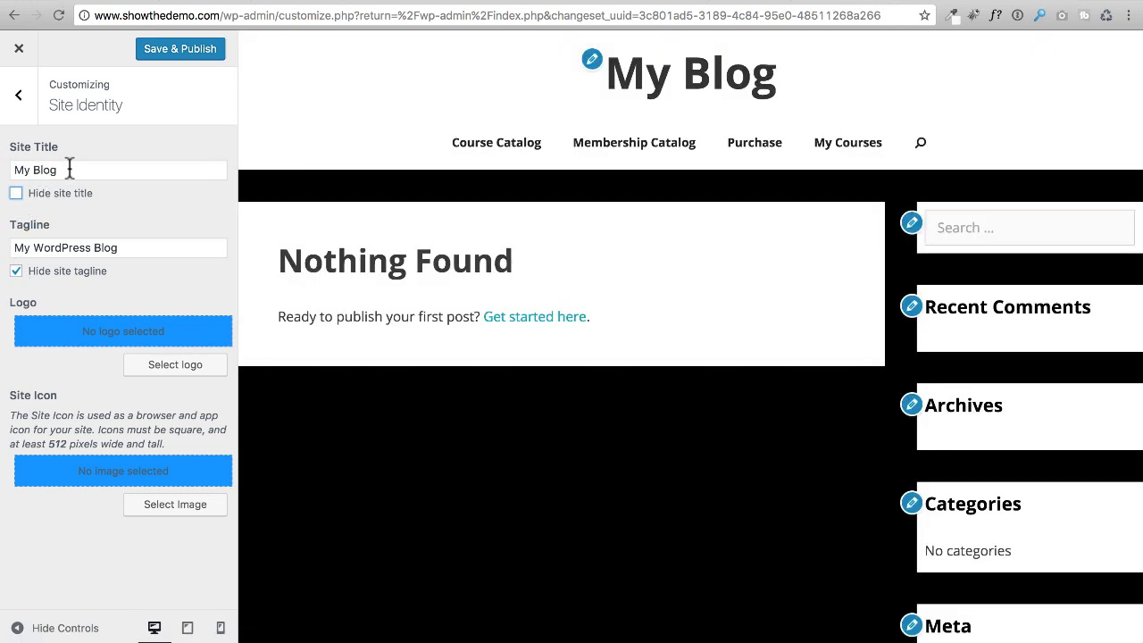
{"action": "triple_click", "coordinate": [68, 169]}
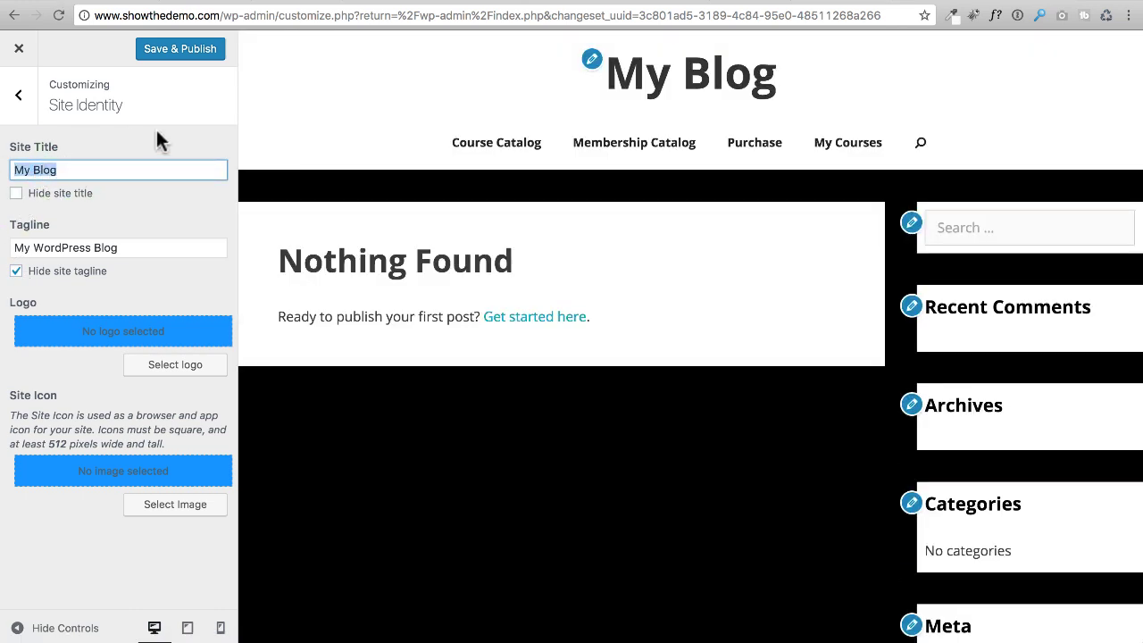
{"action": "type", "text": "MyLMS"}
{"action": "key", "text": "Left"}
{"action": "key", "text": "Left"}
{"action": "key", "text": "Left"}
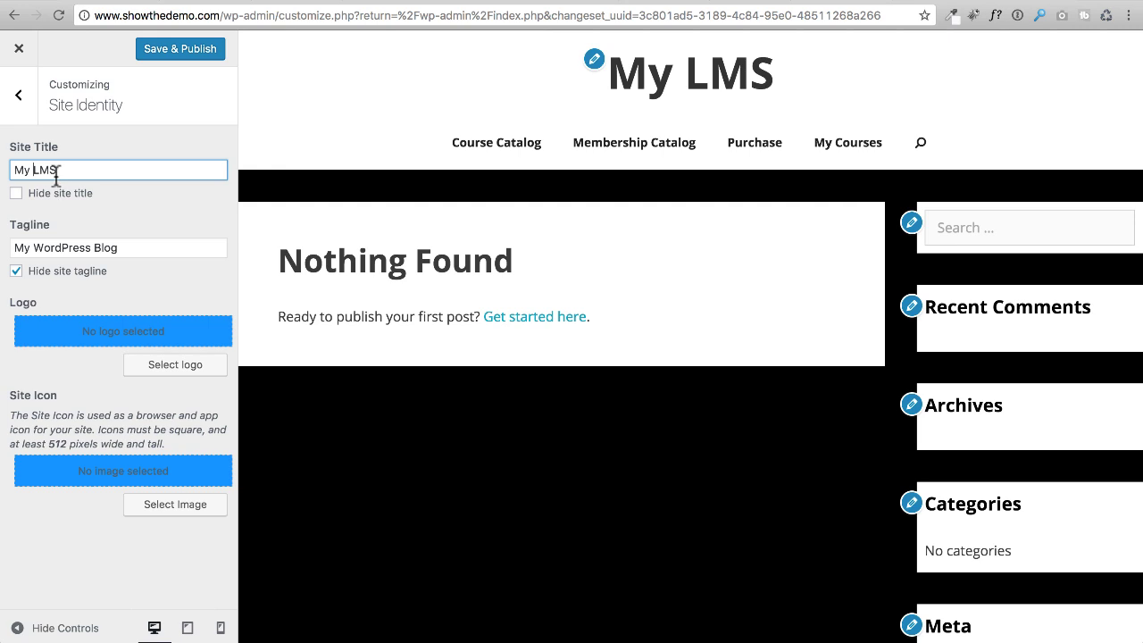
{"action": "left_click", "coordinate": [19, 96]}
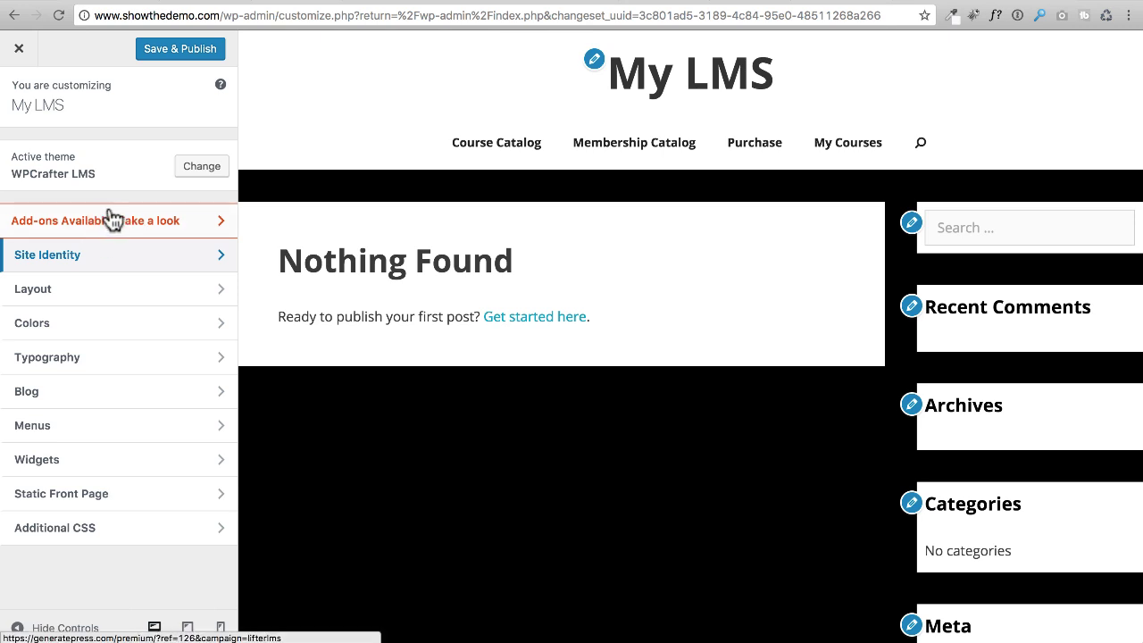
Set the primary navigation's location to Float Right in the Layout settings
{"action": "left_click", "coordinate": [105, 299]}
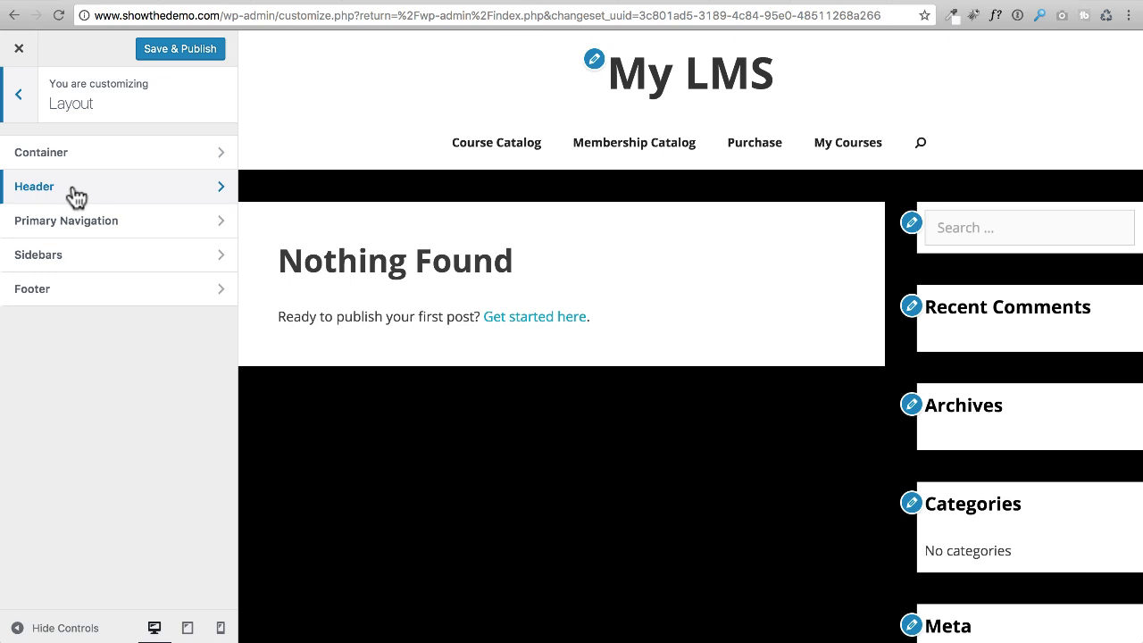
{"action": "left_click", "coordinate": [115, 232]}
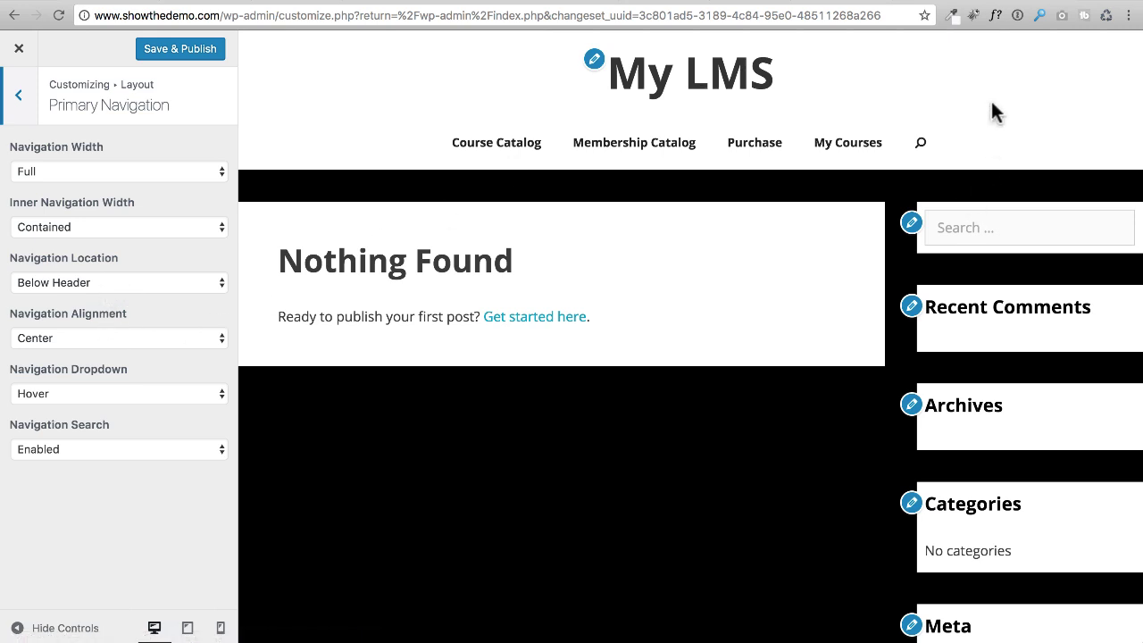
{"action": "left_click", "coordinate": [119, 281]}
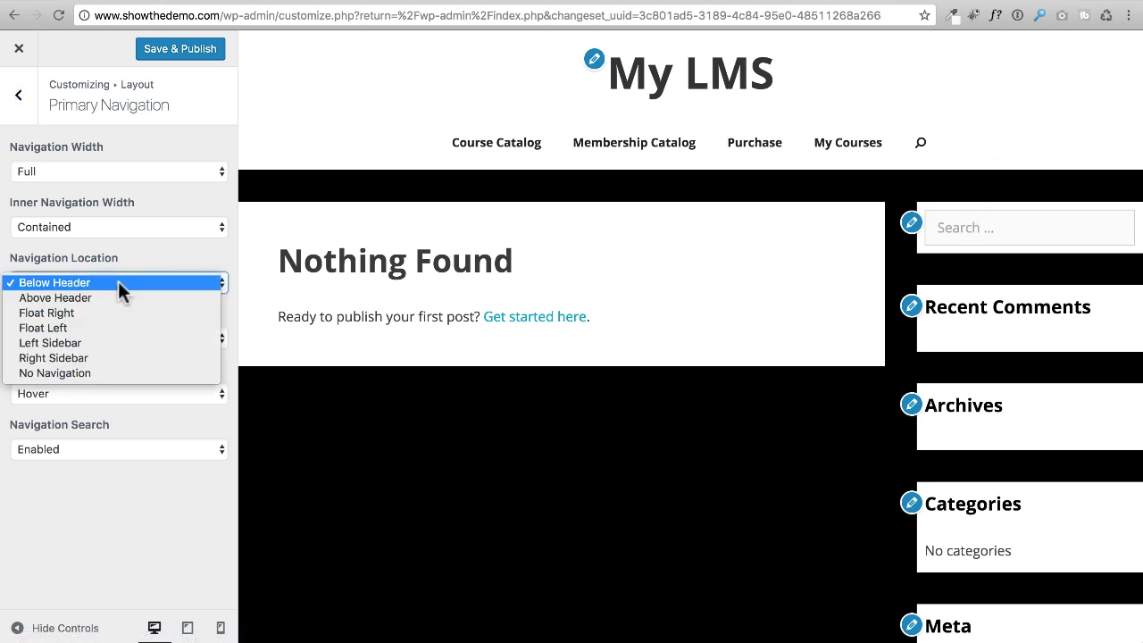
{"action": "left_click", "coordinate": [70, 314]}
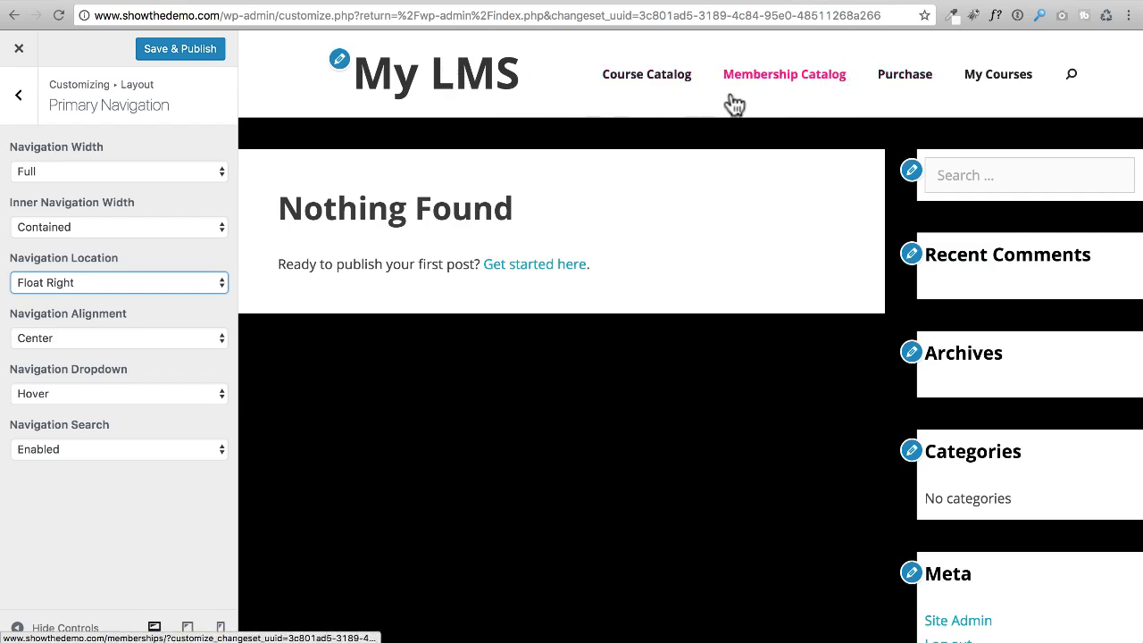
Try the Above Header location for the primary navigation and switch it back to Float Right
{"action": "left_click", "coordinate": [138, 283]}
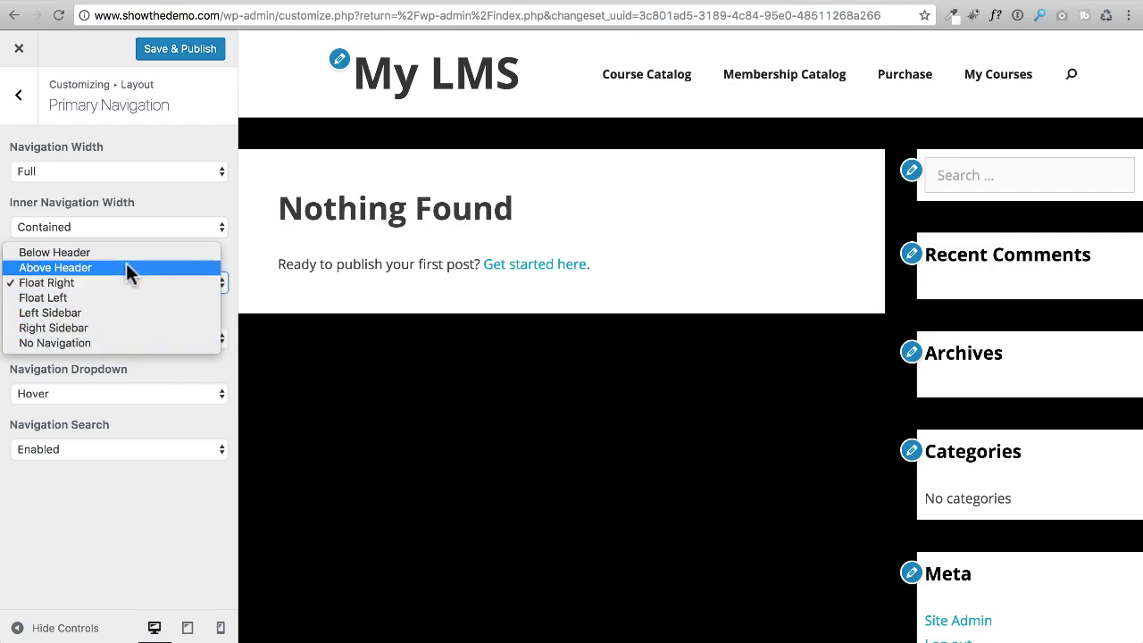
{"action": "left_click", "coordinate": [126, 267]}
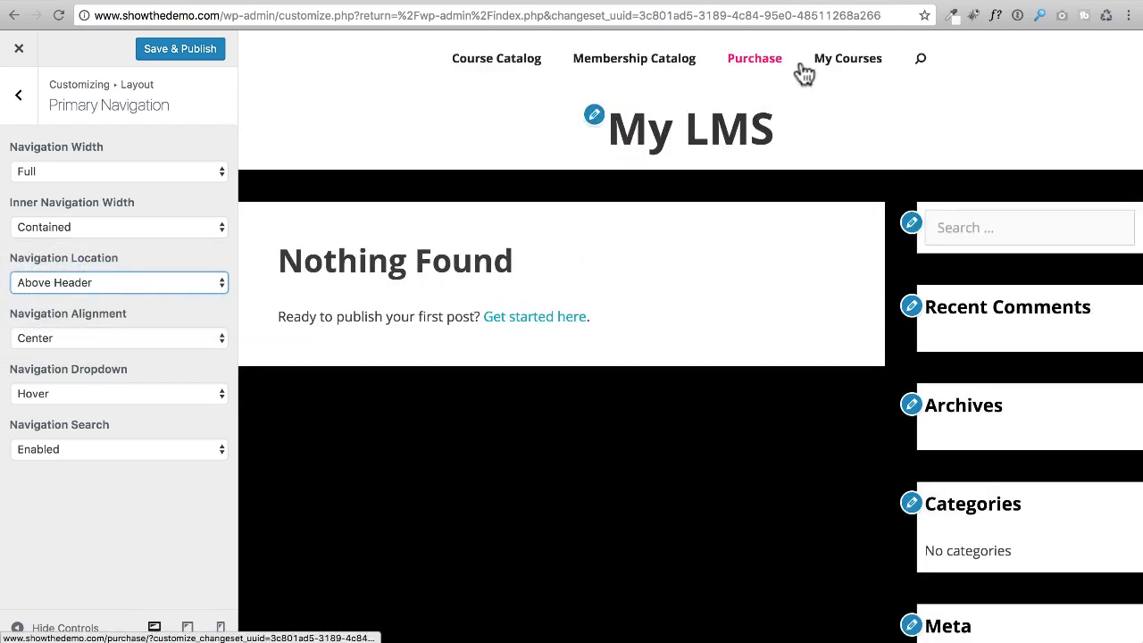
{"action": "left_click", "coordinate": [133, 283]}
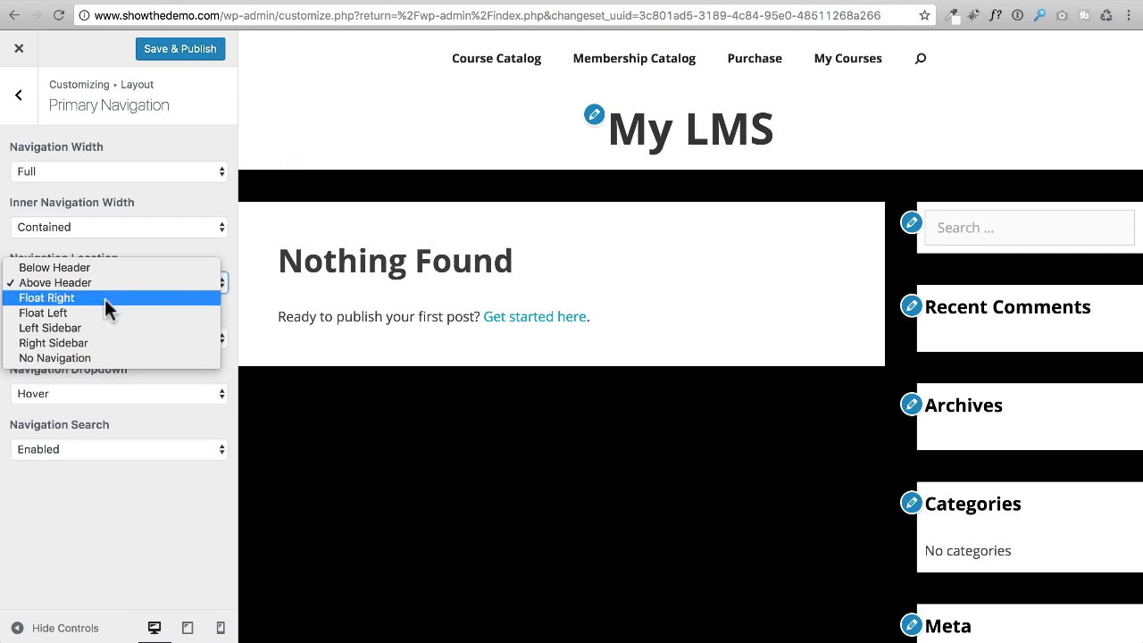
{"action": "left_click", "coordinate": [104, 299]}
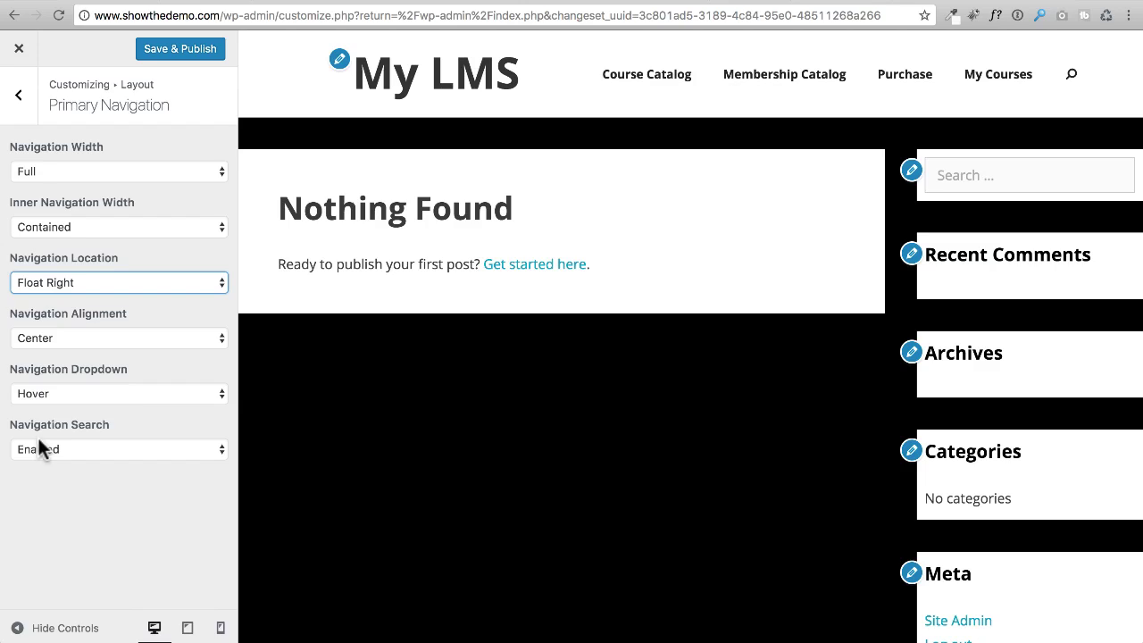
Disable the navigation search in the Primary Navigation settings and return to the Layout sections
{"action": "left_click", "coordinate": [85, 450]}
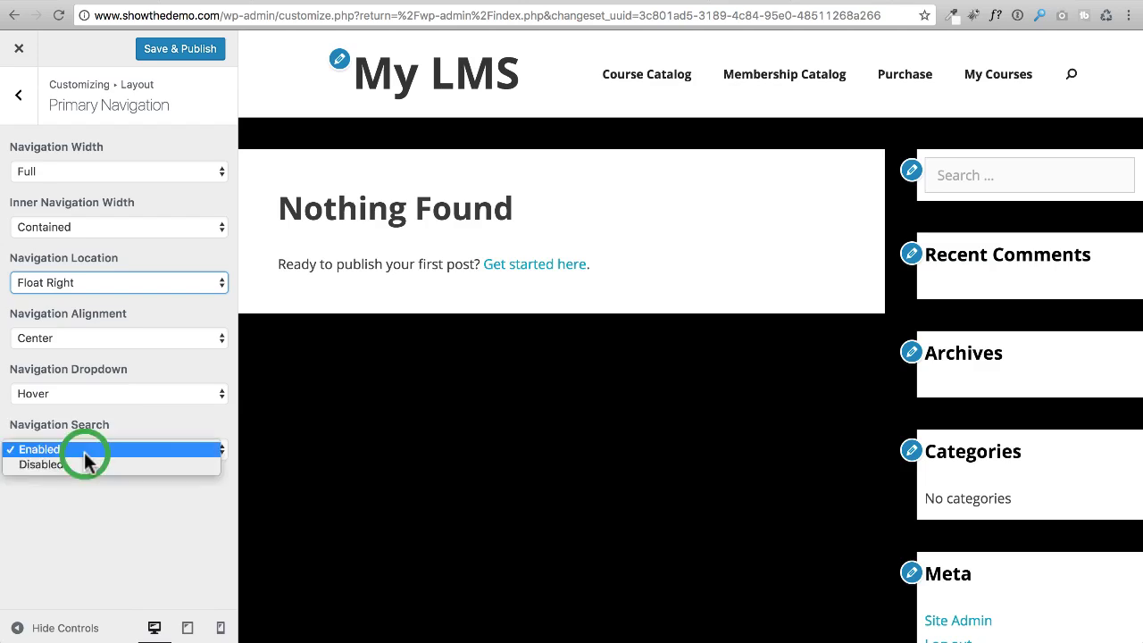
{"action": "left_click", "coordinate": [78, 464]}
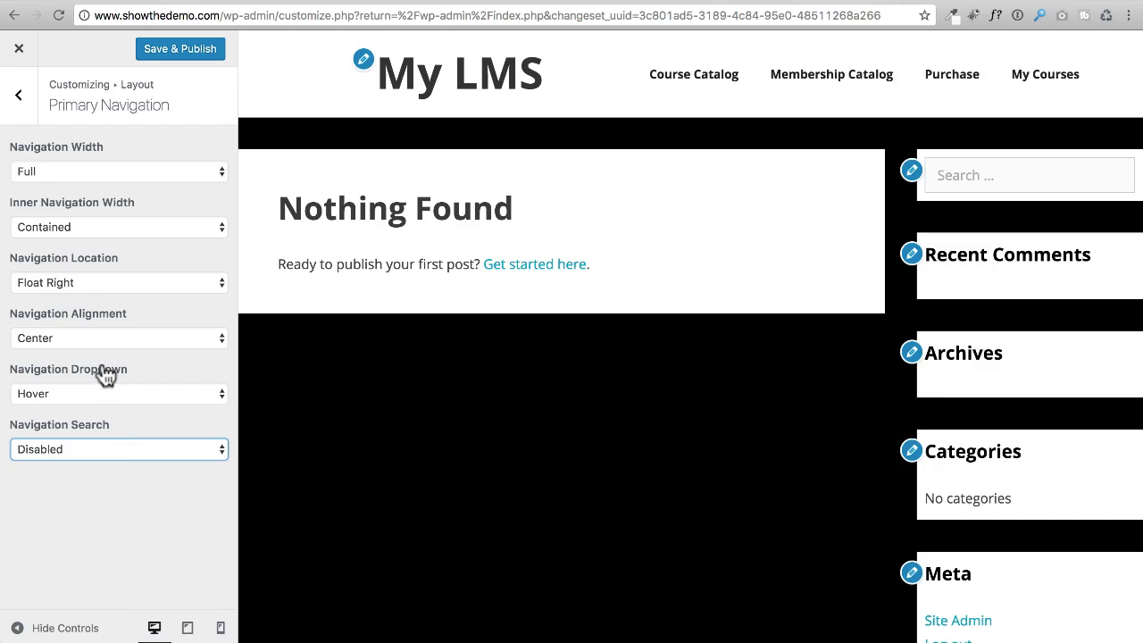
{"action": "left_click", "coordinate": [152, 429]}
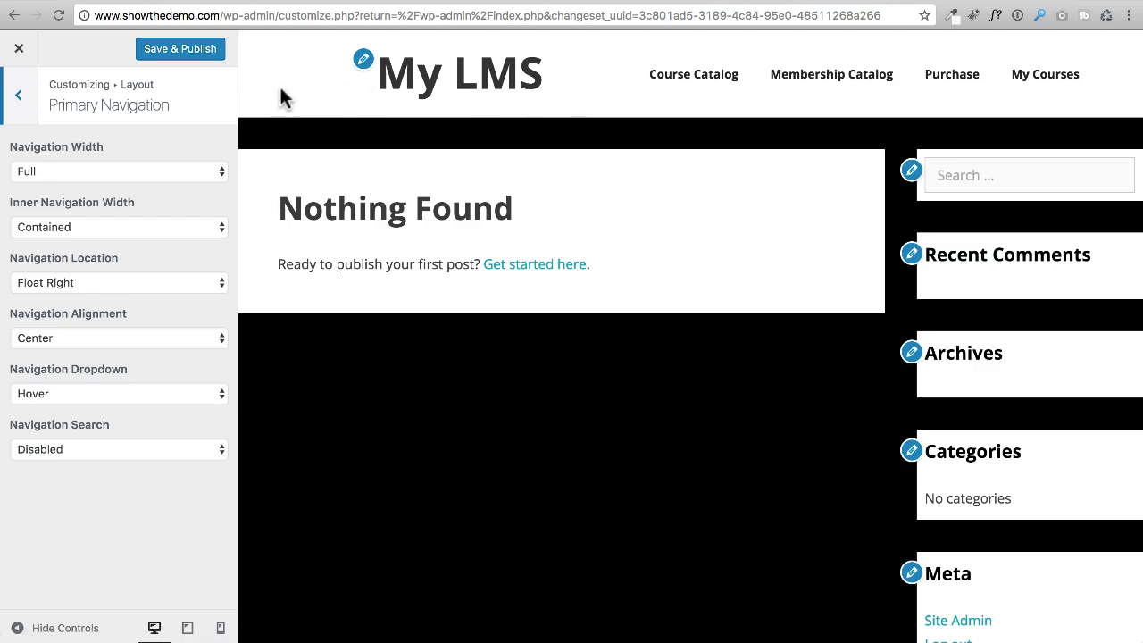
{"action": "left_click", "coordinate": [21, 98]}
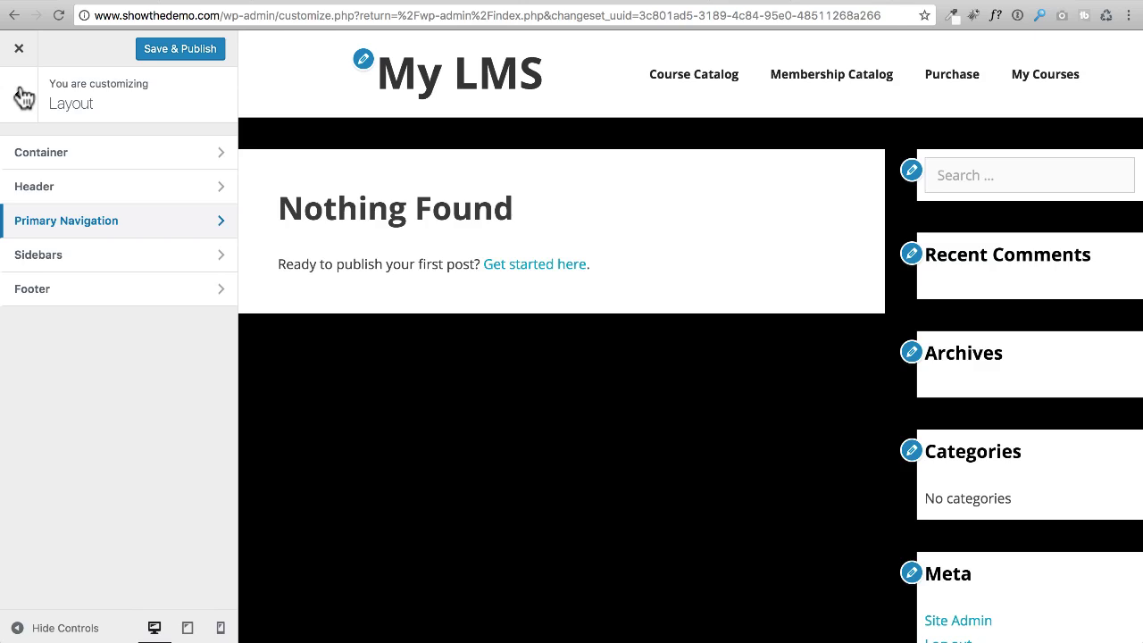
Set the header alignment to Left in the Layout settings and return to the main customizer list
{"action": "left_click", "coordinate": [45, 188]}
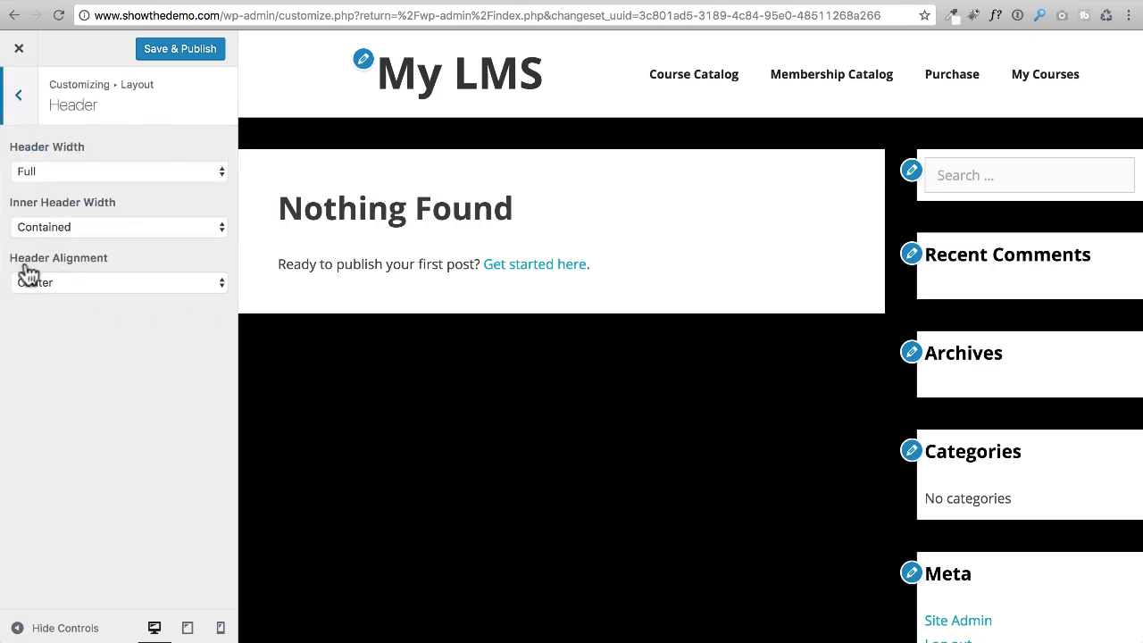
{"action": "left_click", "coordinate": [105, 280]}
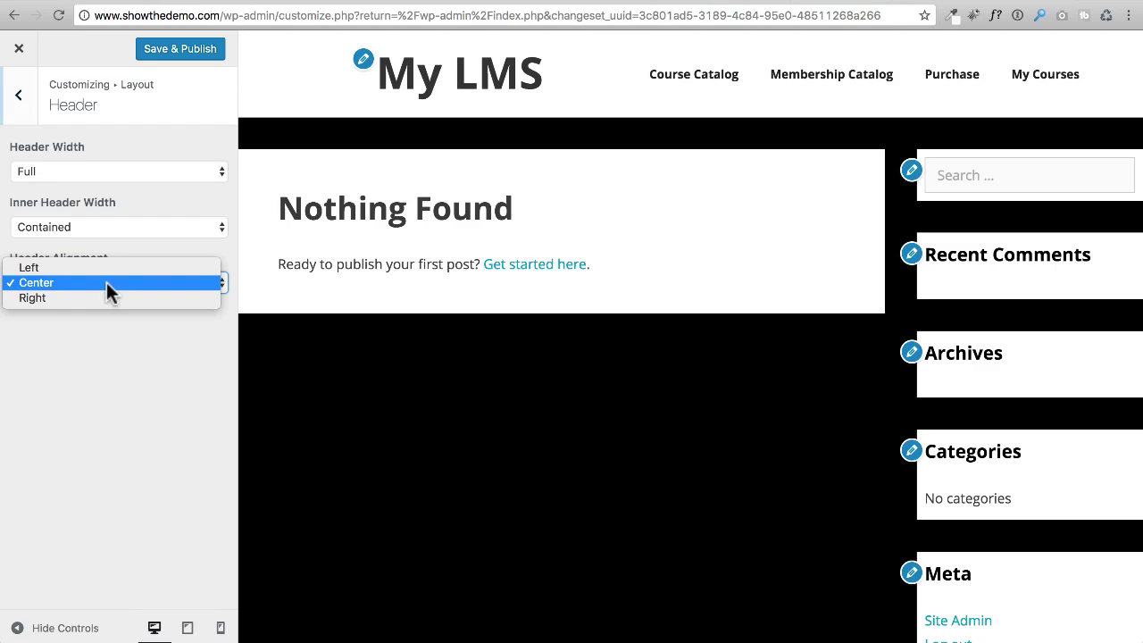
{"action": "left_click", "coordinate": [107, 270]}
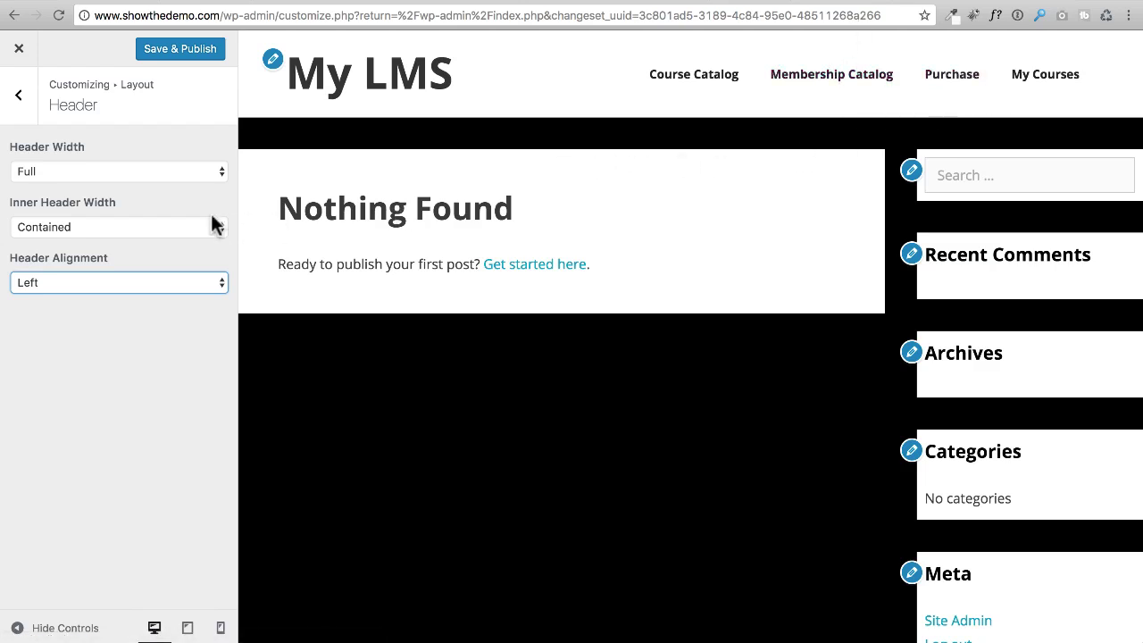
{"action": "left_click", "coordinate": [27, 109]}
{"action": "left_click", "coordinate": [20, 101]}
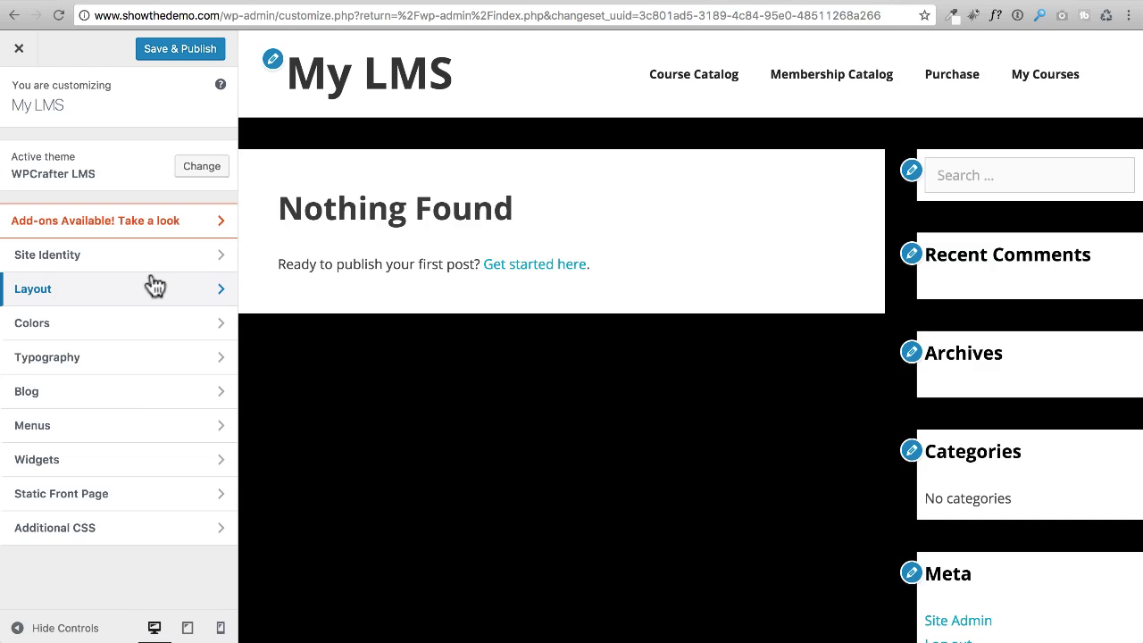
Try gray and teal background colors in the Colors settings and set the background color to white (#ffffff)
{"action": "left_click", "coordinate": [44, 337]}
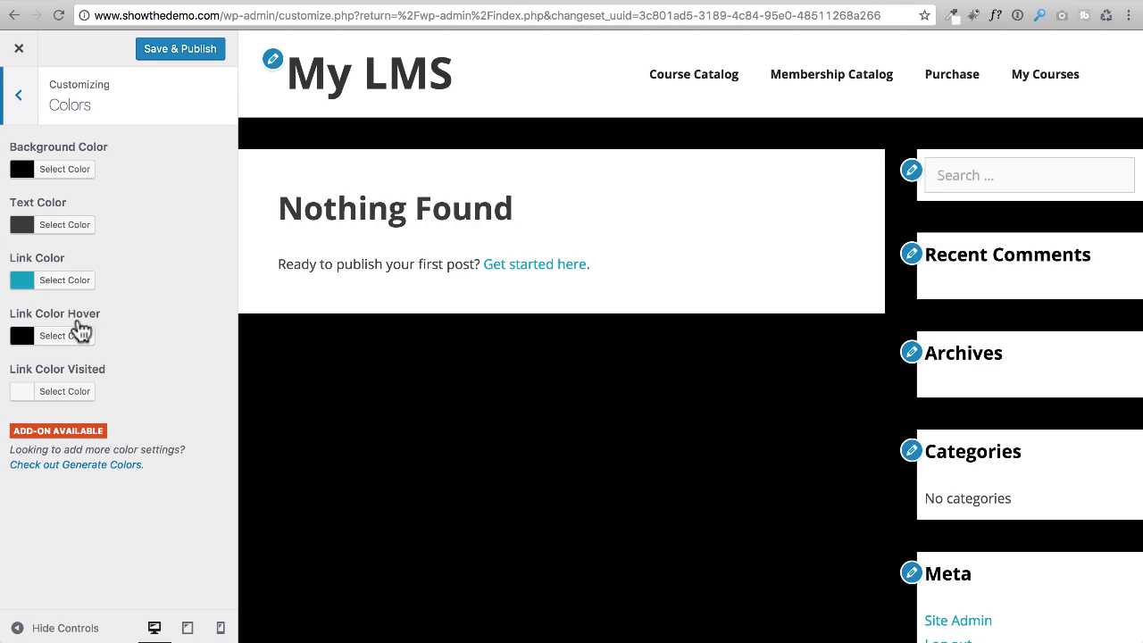
{"action": "left_click", "coordinate": [72, 172]}
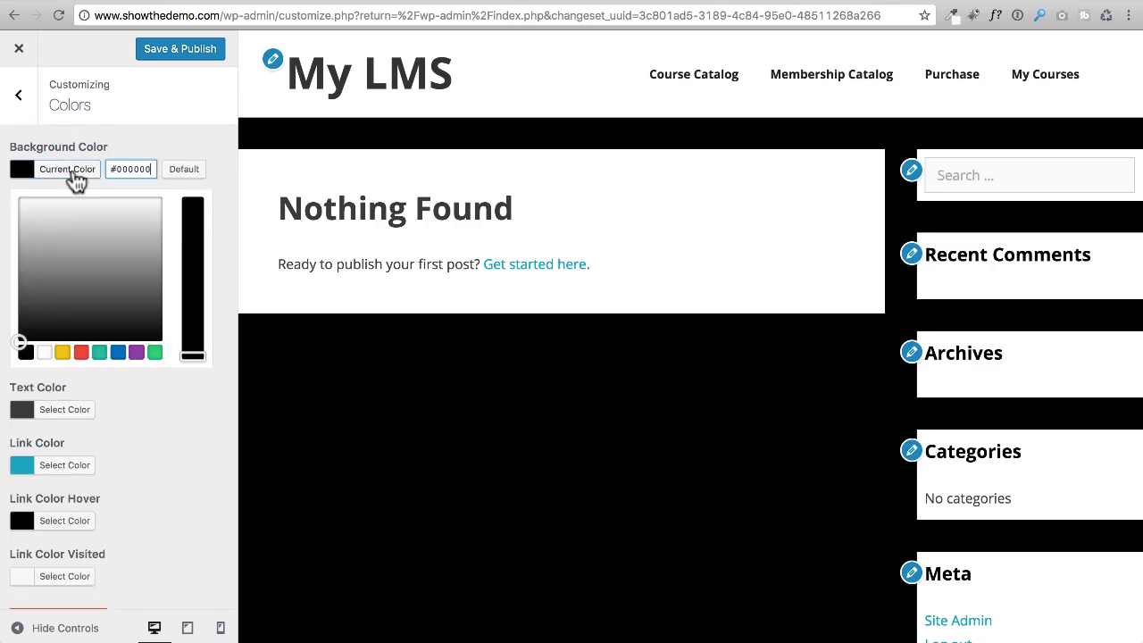
{"action": "left_click", "coordinate": [21, 334]}
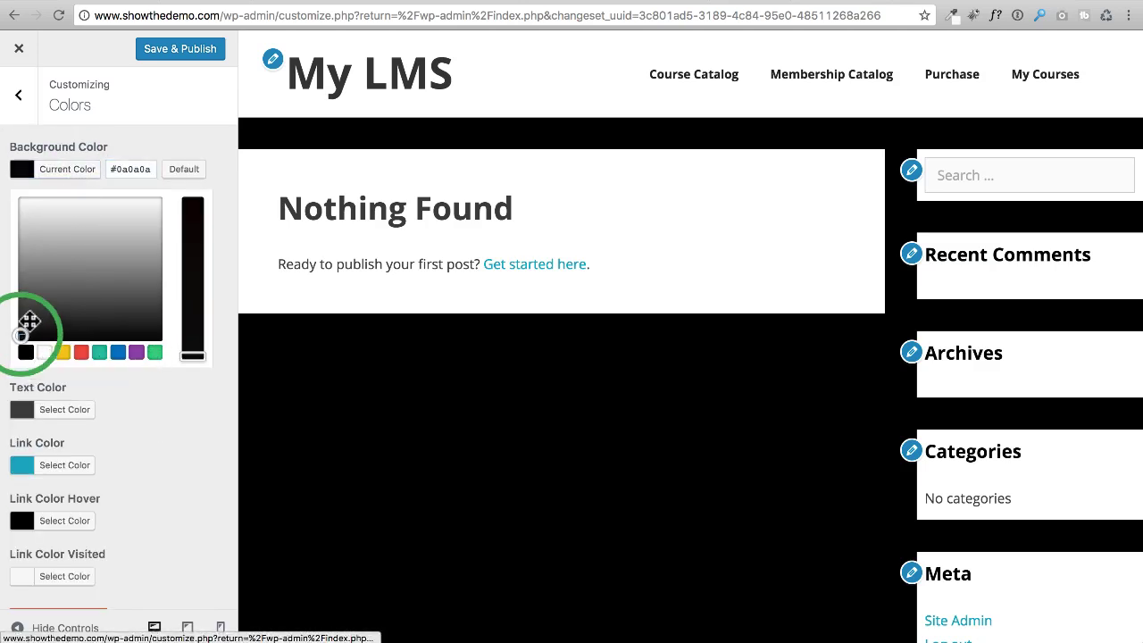
{"action": "mouse_move", "coordinate": [29, 321]}
{"action": "left_mouse_down"}
{"action": "mouse_move", "coordinate": [108, 246]}
{"action": "mouse_move", "coordinate": [70, 273]}
{"action": "mouse_move", "coordinate": [71, 247]}
{"action": "mouse_move", "coordinate": [84, 294]}
{"action": "left_mouse_up"}
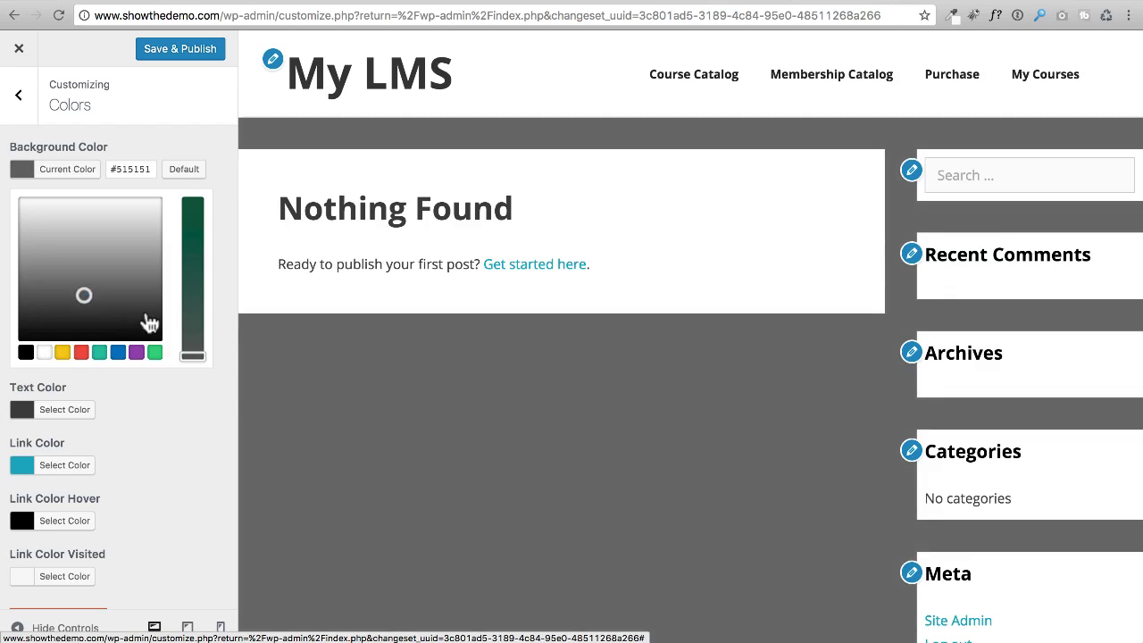
{"action": "left_click_drag", "start_coordinate": [191, 353], "coordinate": [183, 264]}
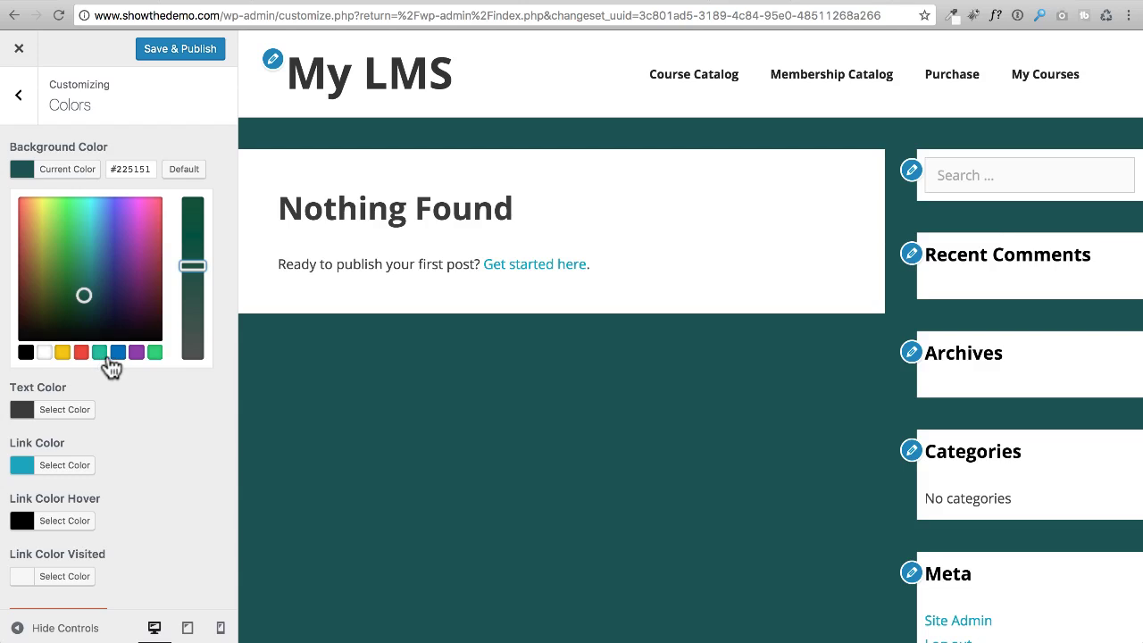
{"action": "left_click", "coordinate": [41, 355]}
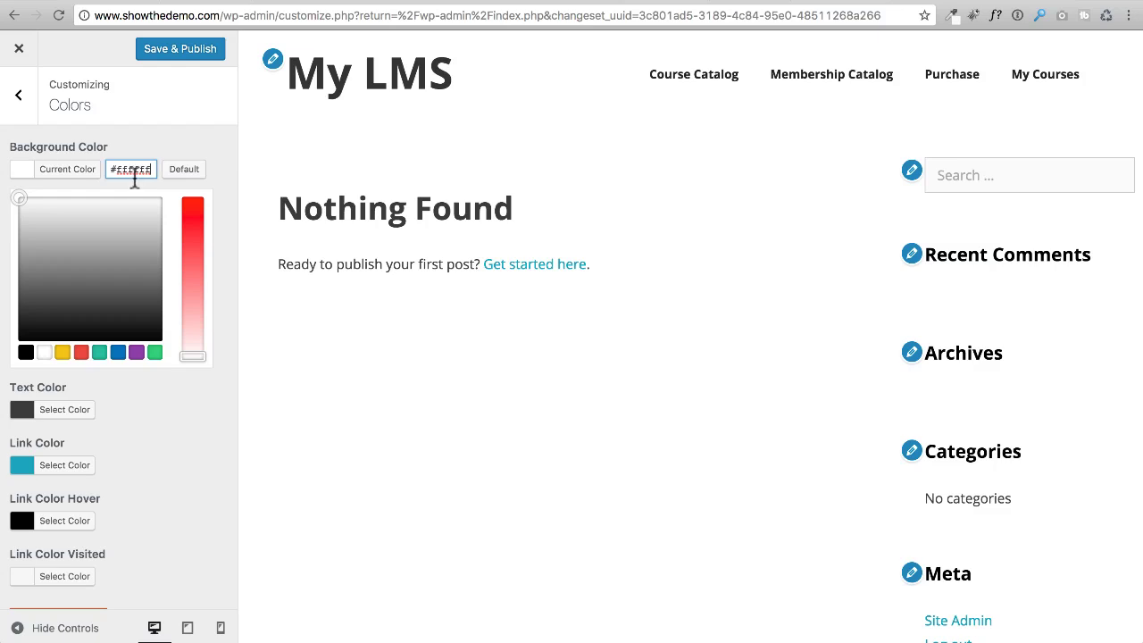
{"action": "left_click", "coordinate": [66, 175]}
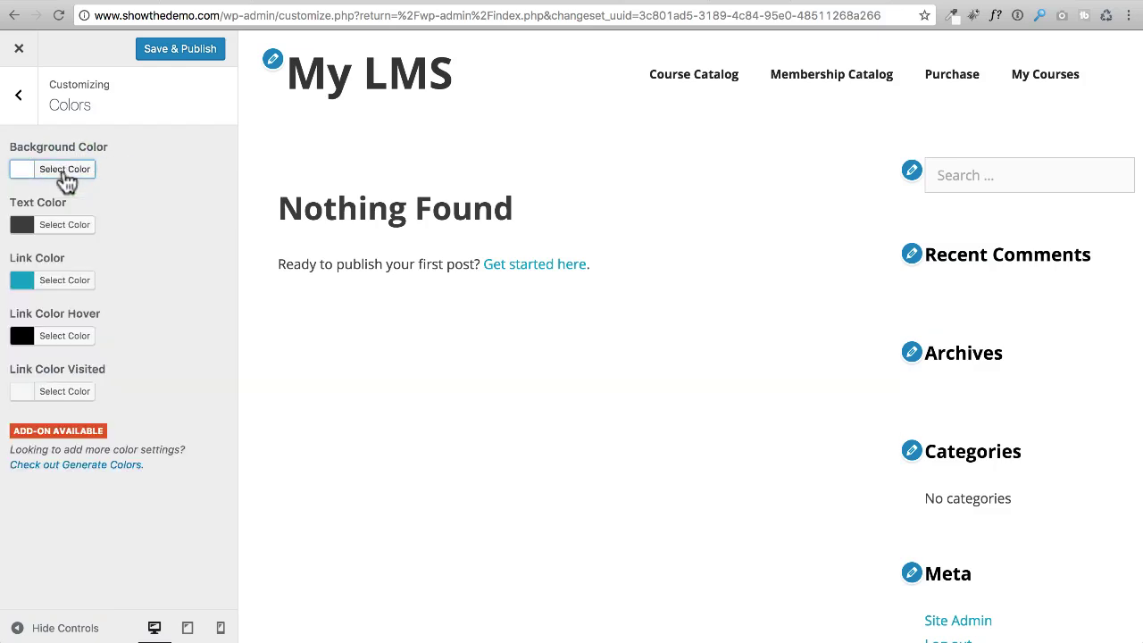
Darken the text color to #161616 in the Colors settings
{"action": "left_click", "coordinate": [37, 230]}
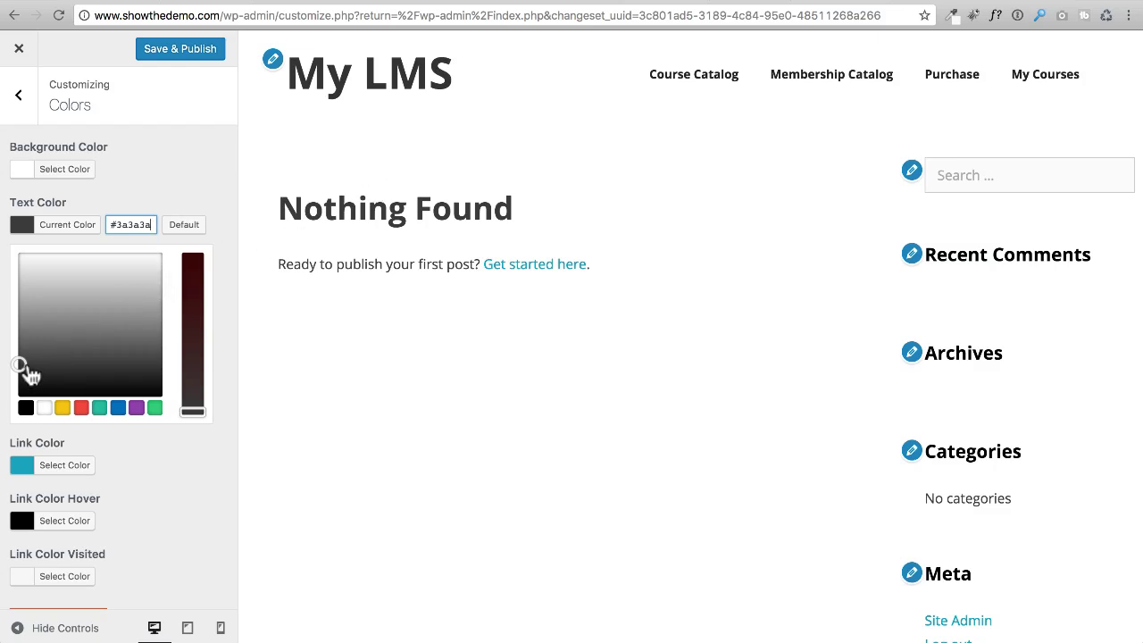
{"action": "left_click_drag", "start_coordinate": [20, 365], "coordinate": [17, 384]}
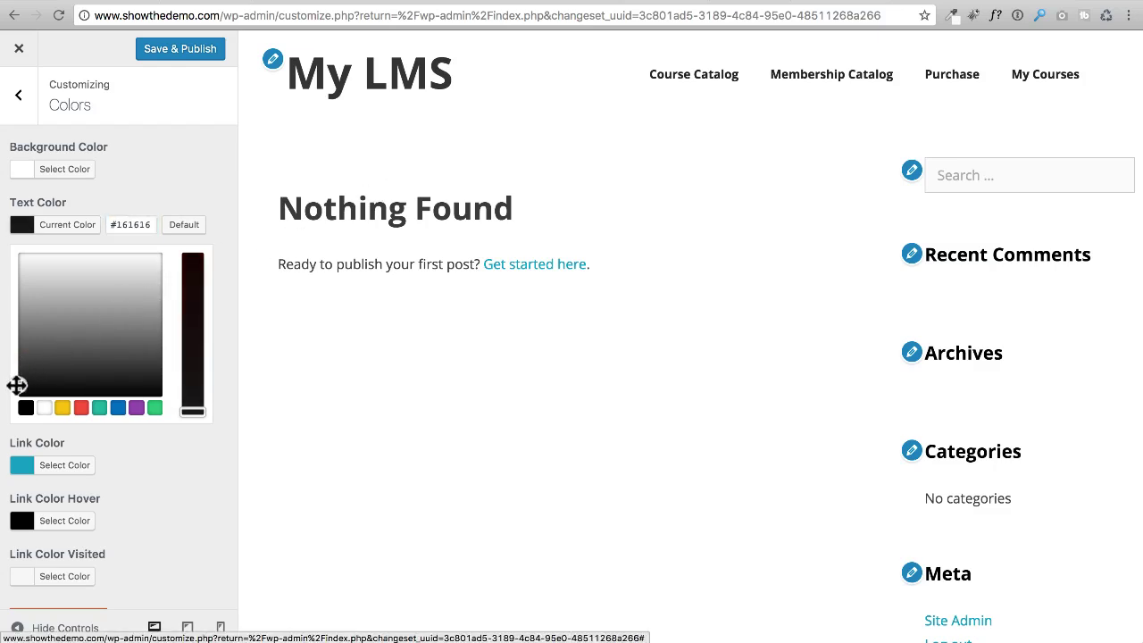
{"action": "left_click", "coordinate": [143, 190]}
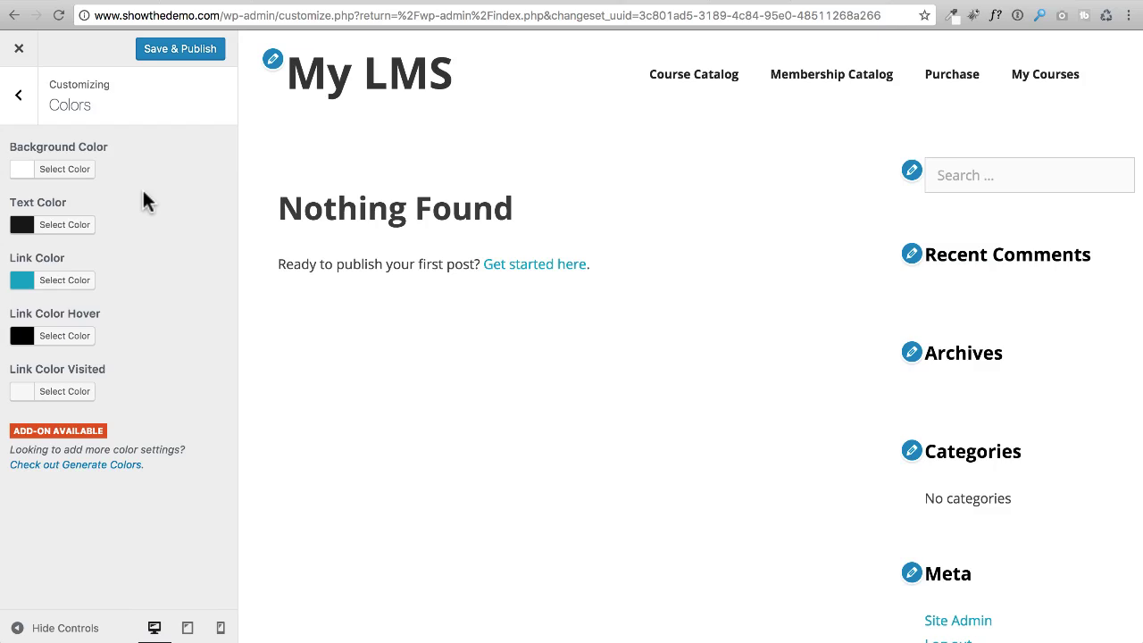
{"action": "left_click", "coordinate": [85, 227]}
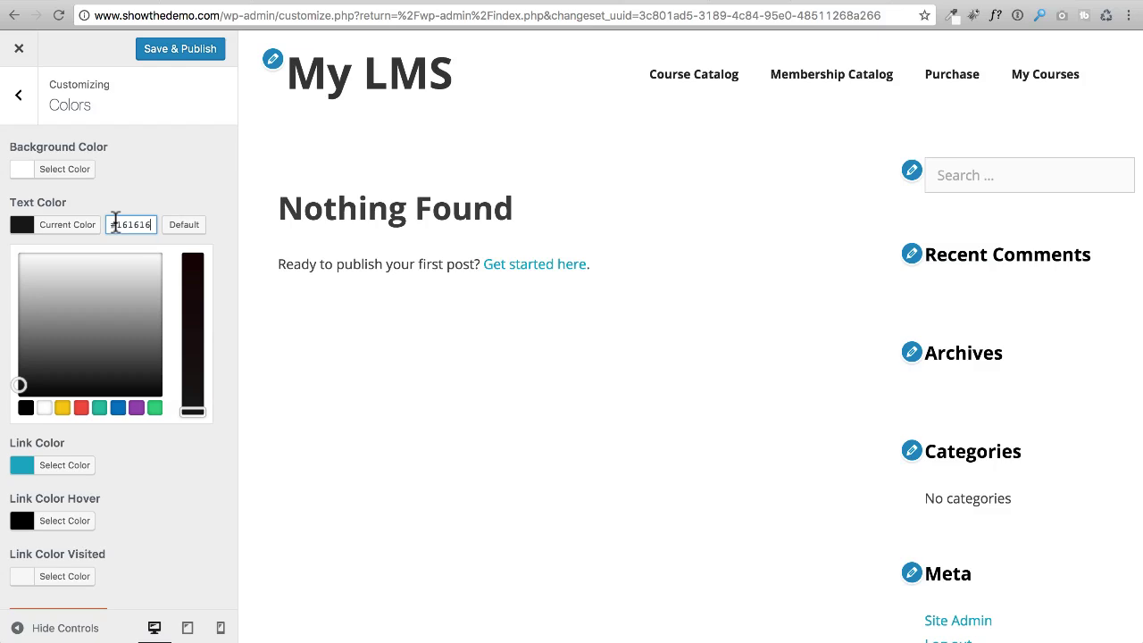
{"action": "left_click", "coordinate": [138, 196]}
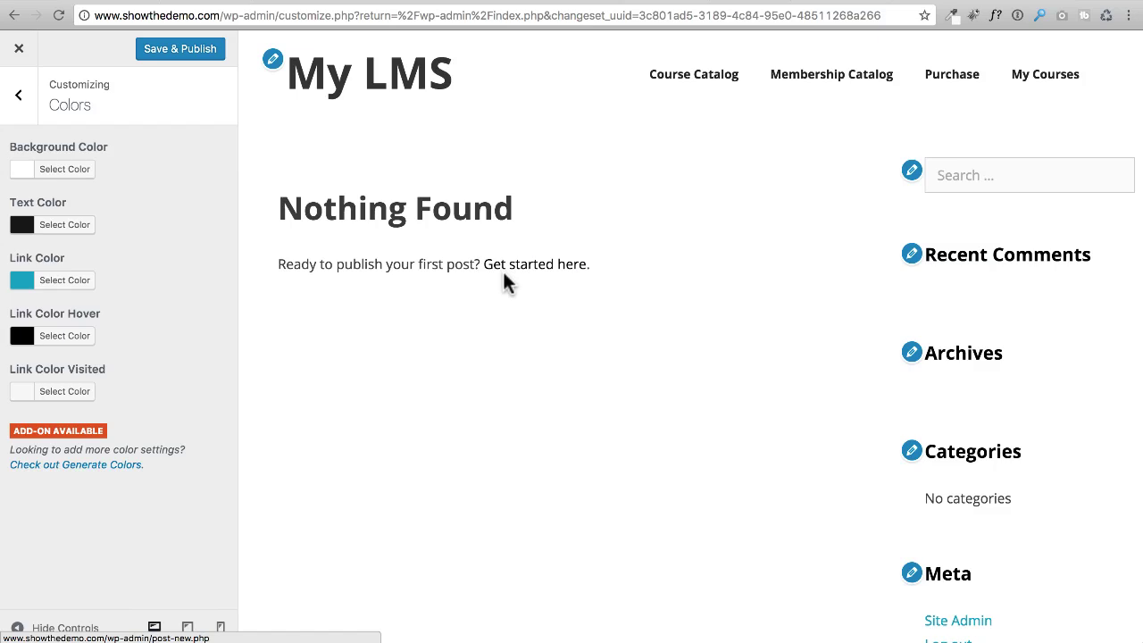
Check the links in the page preview, set the link color to #0a0a0a and return to the main customizer list
{"action": "left_click", "coordinate": [67, 285]}
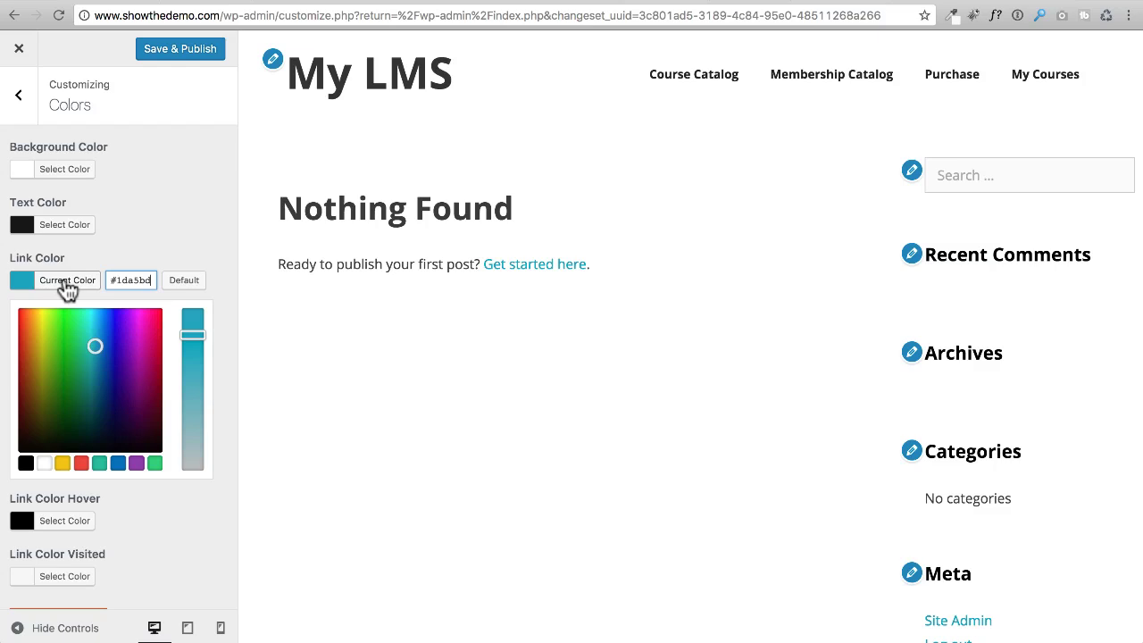
{"action": "left_click", "coordinate": [152, 256]}
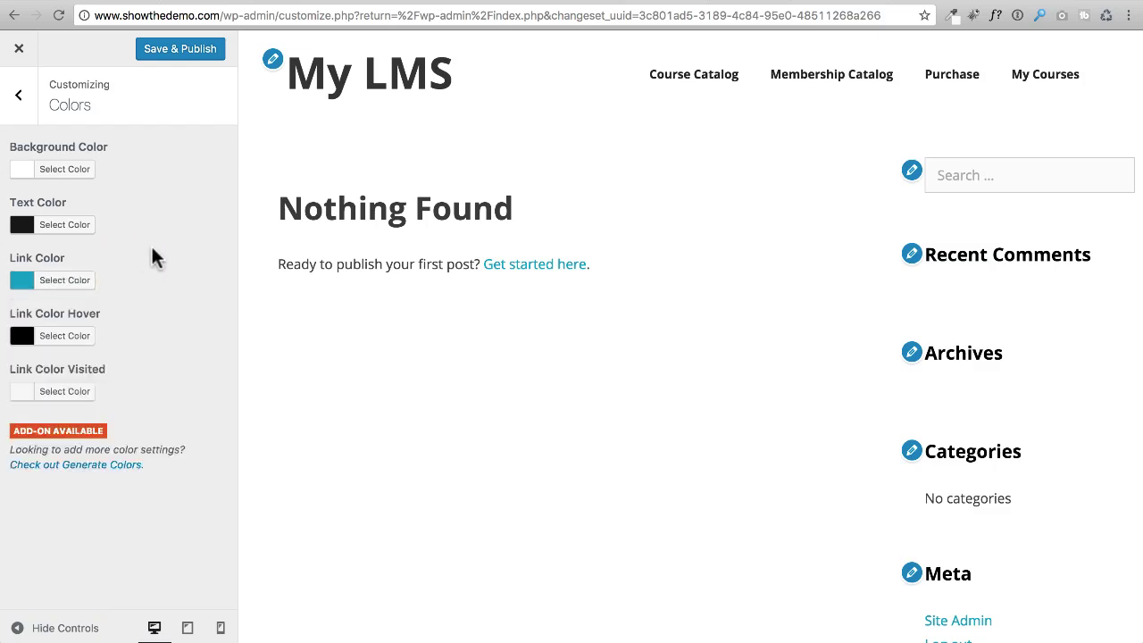
{"action": "scroll", "coordinate": [796, 330], "scroll_direction": "down", "scroll_amount": 3}
{"action": "scroll", "coordinate": [797, 332], "scroll_direction": "down", "scroll_amount": 2}
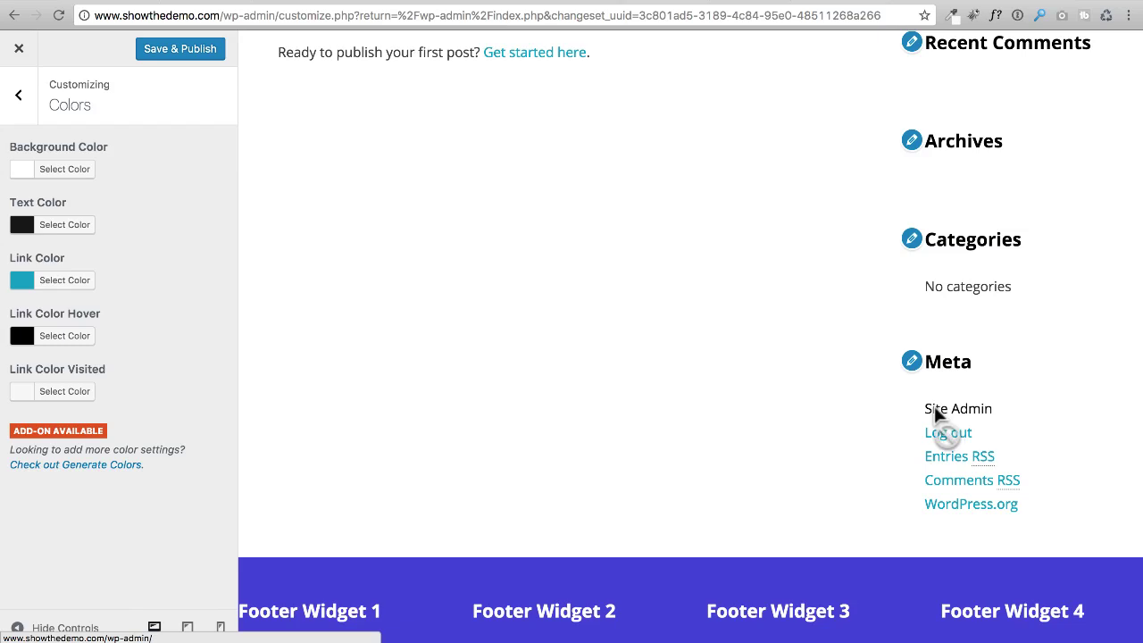
{"action": "scroll", "coordinate": [683, 433], "scroll_direction": "up", "scroll_amount": 5}
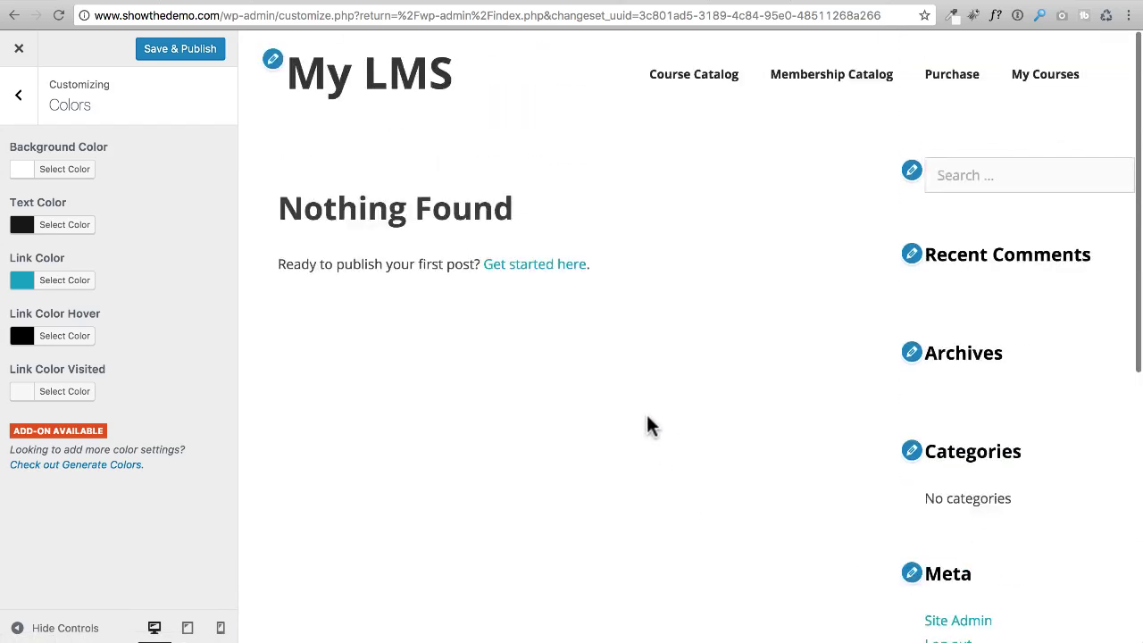
{"action": "left_click", "coordinate": [79, 288]}
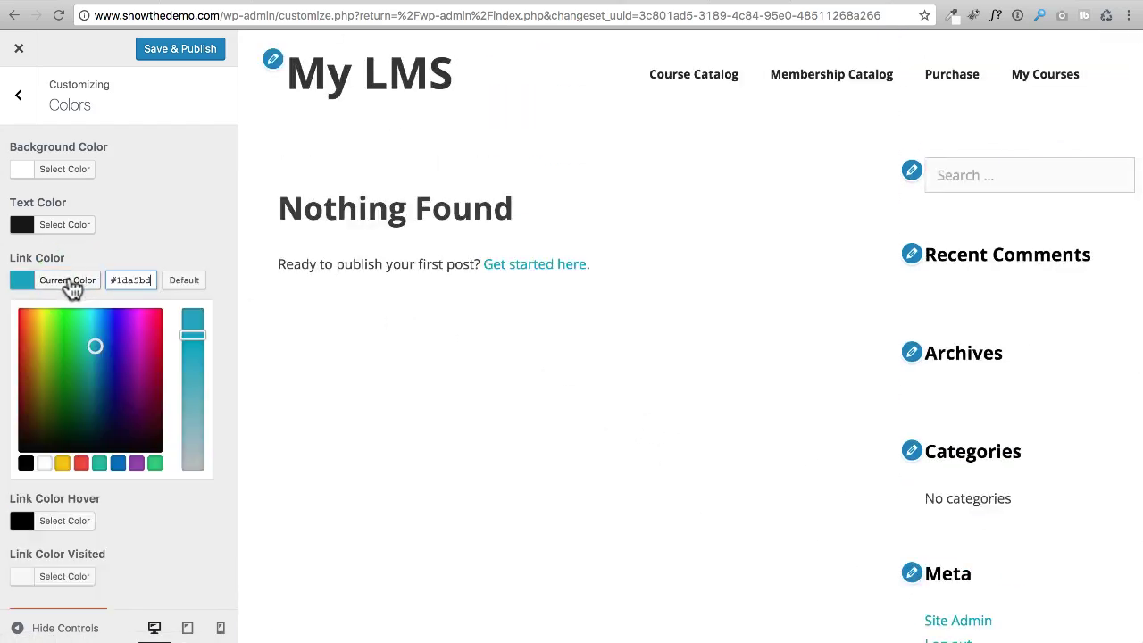
{"action": "left_click", "coordinate": [26, 464]}
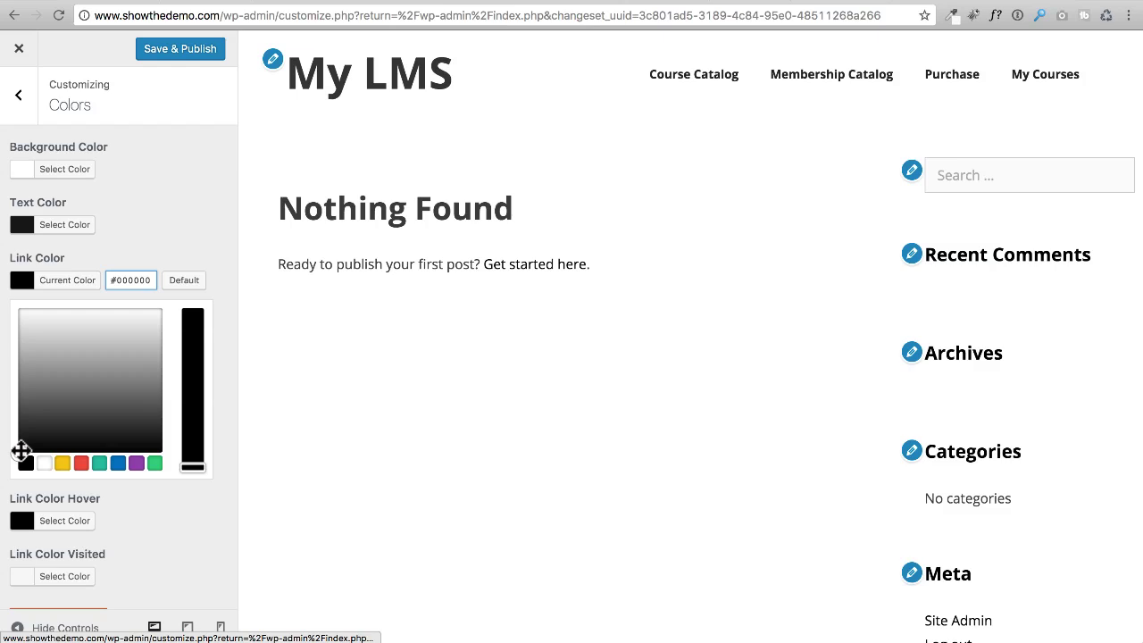
{"action": "left_click_drag", "start_coordinate": [20, 450], "coordinate": [9, 479]}
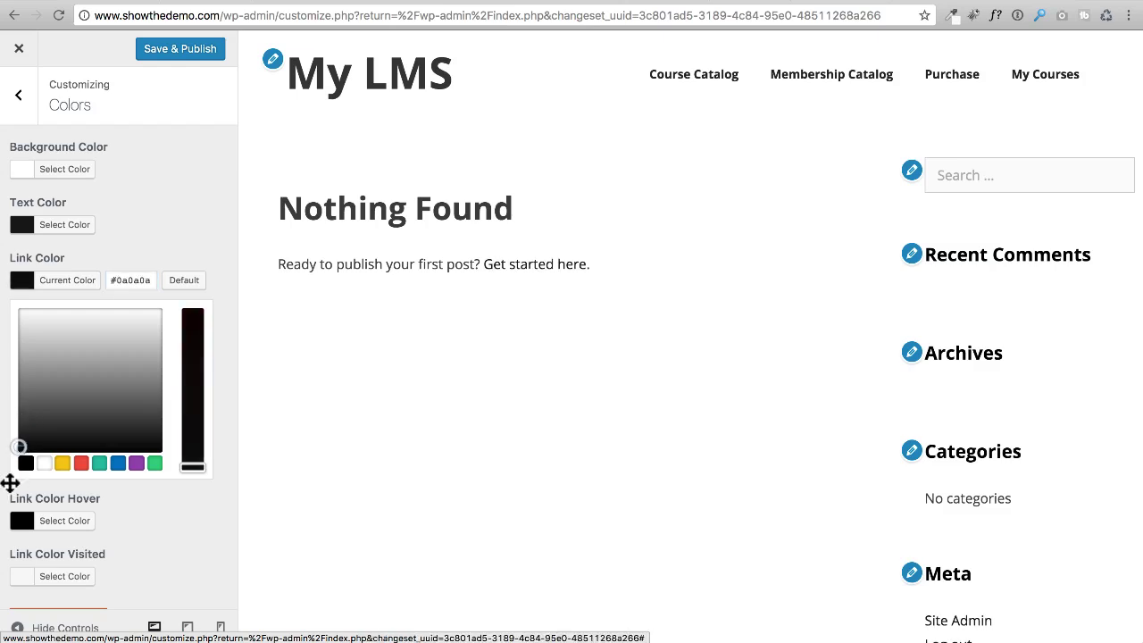
{"action": "left_click", "coordinate": [196, 249]}
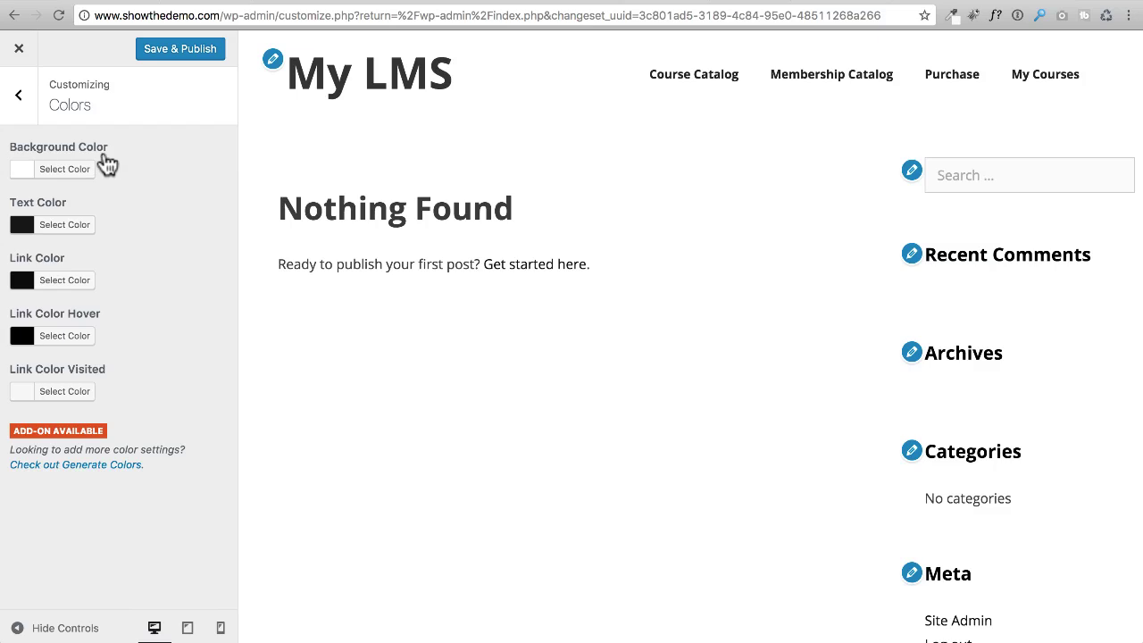
{"action": "left_click", "coordinate": [19, 96]}
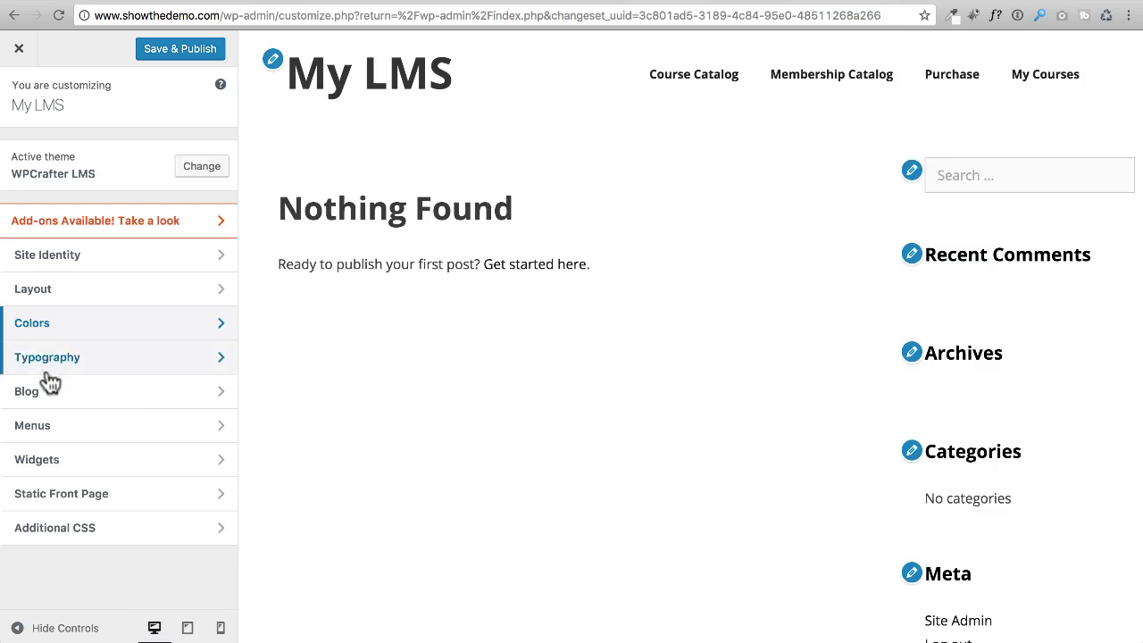
Set the body font family to Roboto in the Typography settings
{"action": "left_click", "coordinate": [87, 366]}
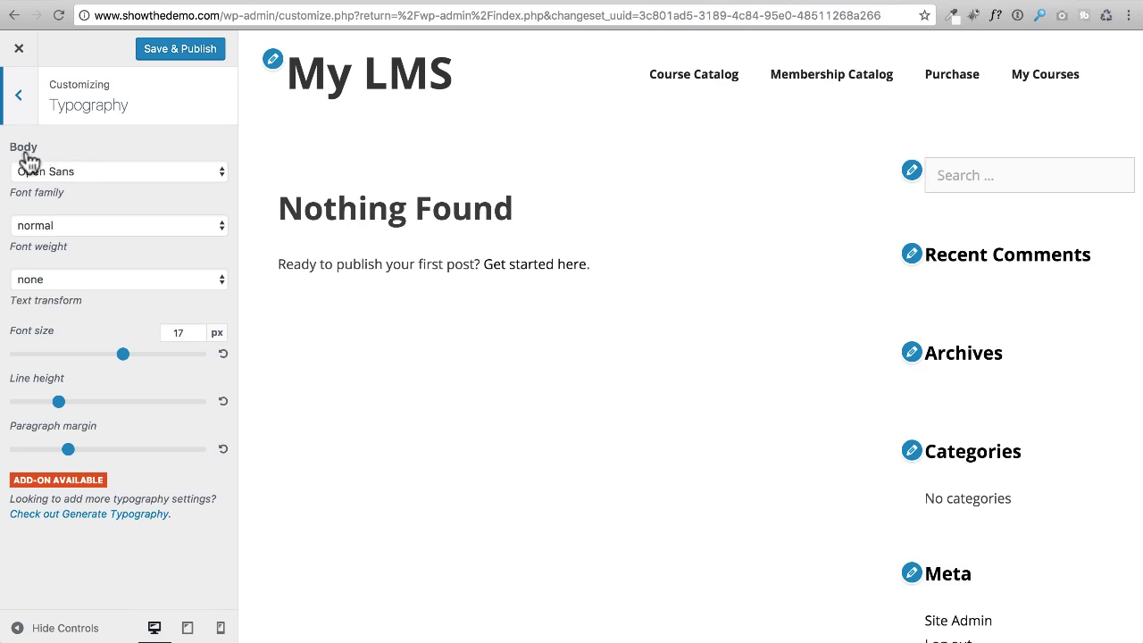
{"action": "left_click", "coordinate": [197, 174]}
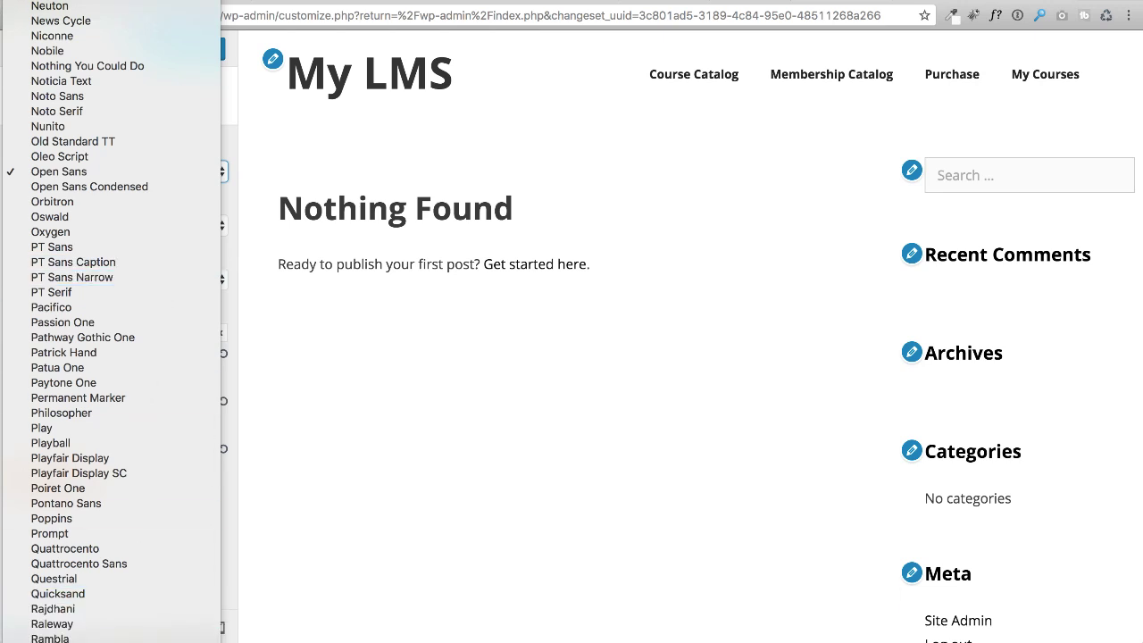
{"action": "key", "text": "Escape"}
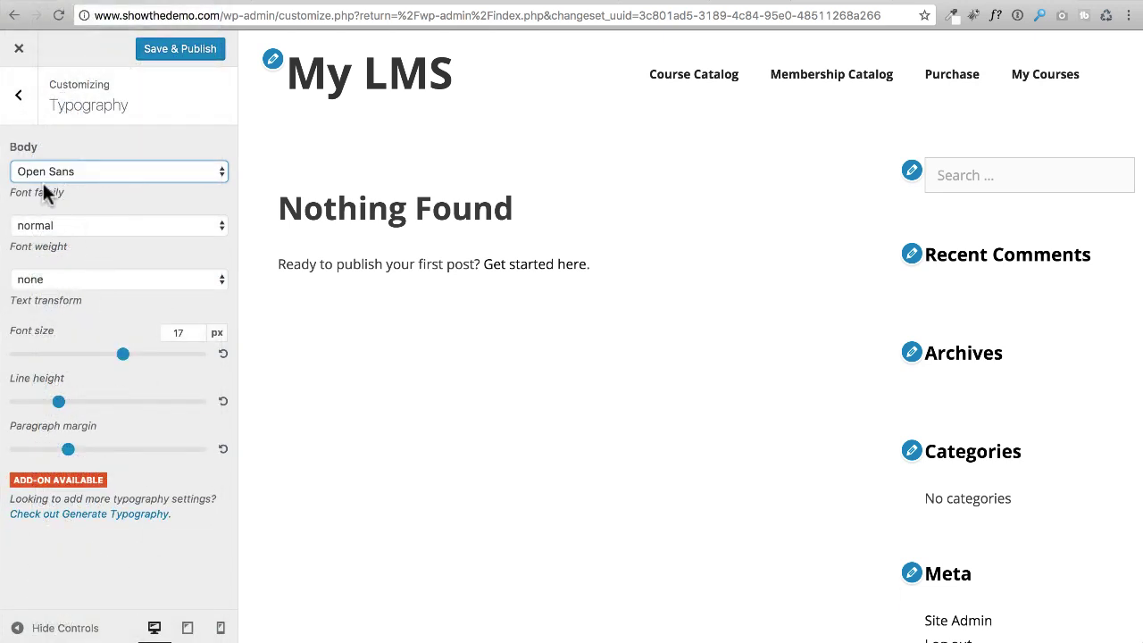
{"action": "type", "text": "ro"}
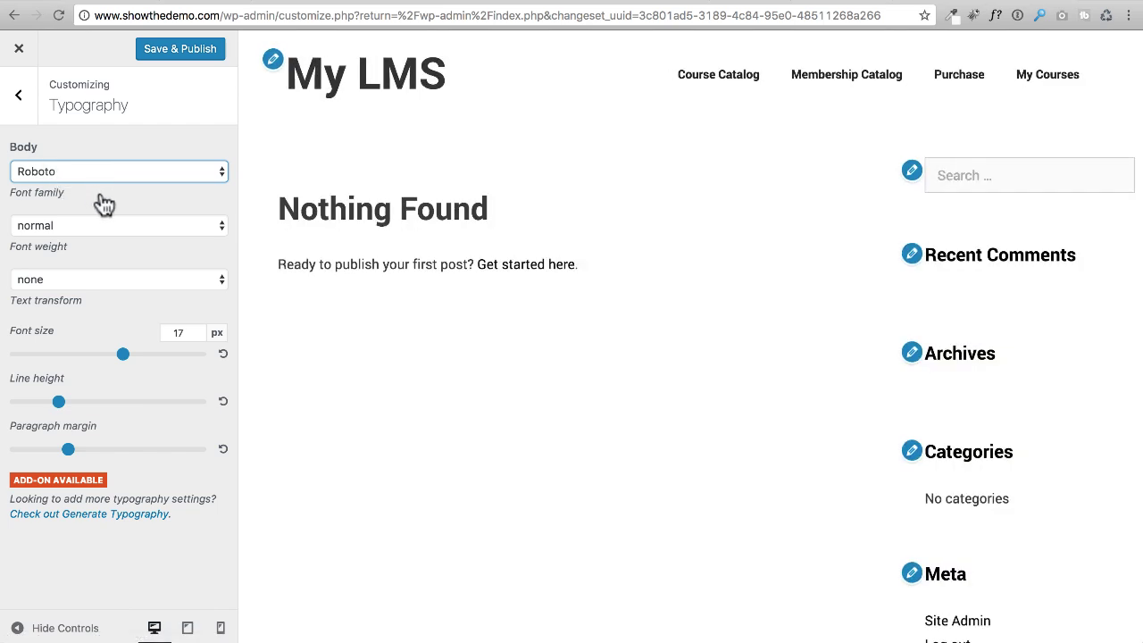
Check the body font weight and text transform options and set the body font size to 18 px
{"action": "left_click", "coordinate": [50, 228]}
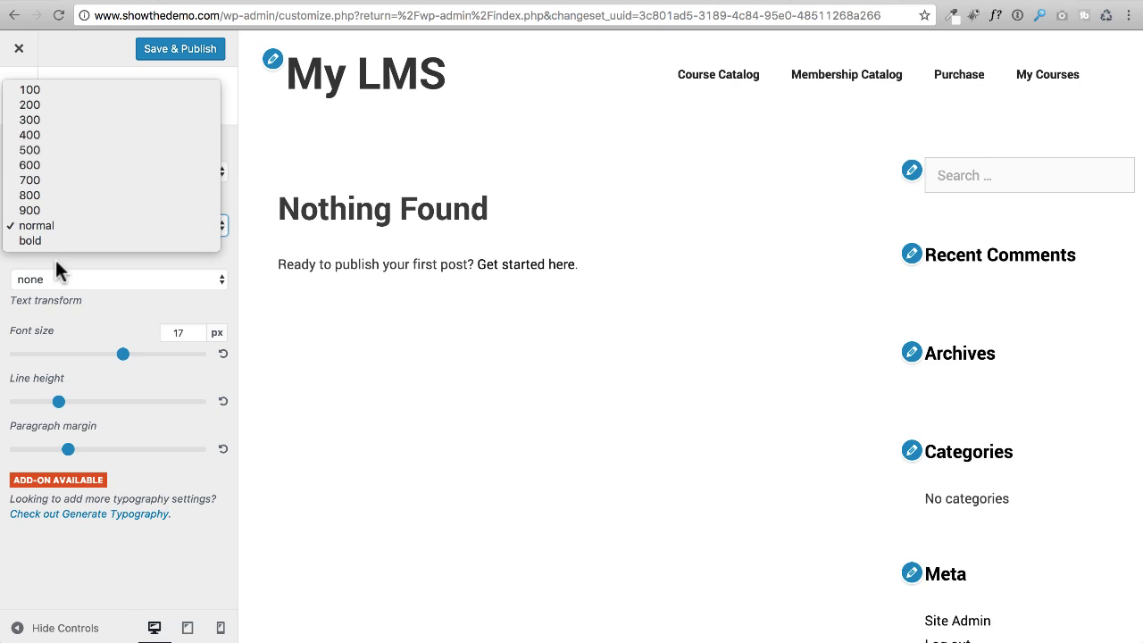
{"action": "left_click", "coordinate": [77, 258]}
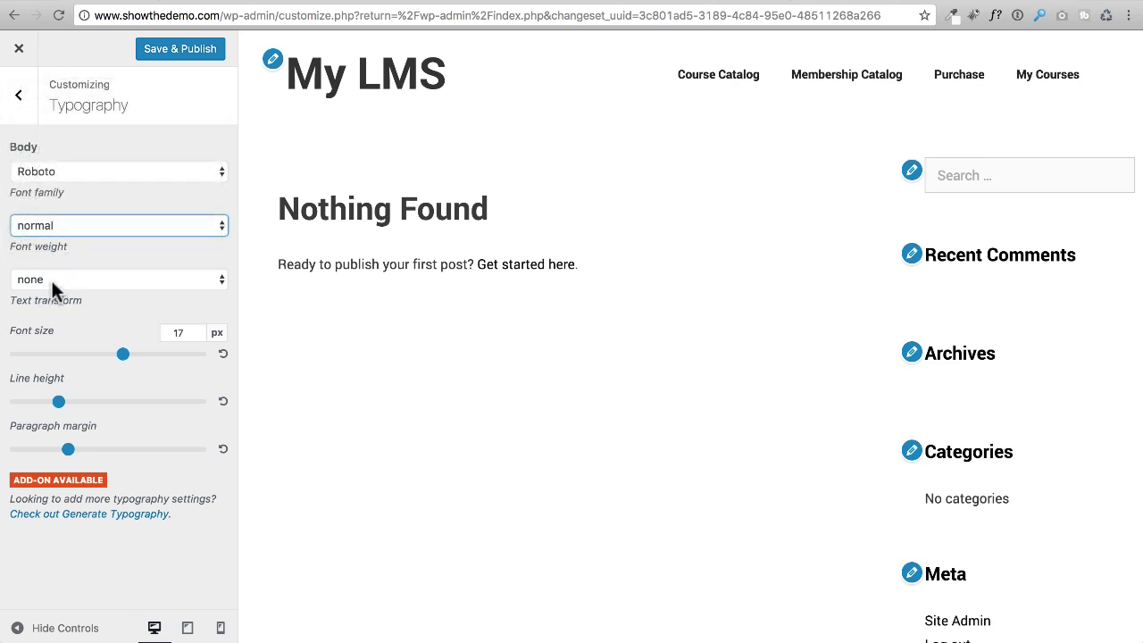
{"action": "left_click", "coordinate": [98, 280]}
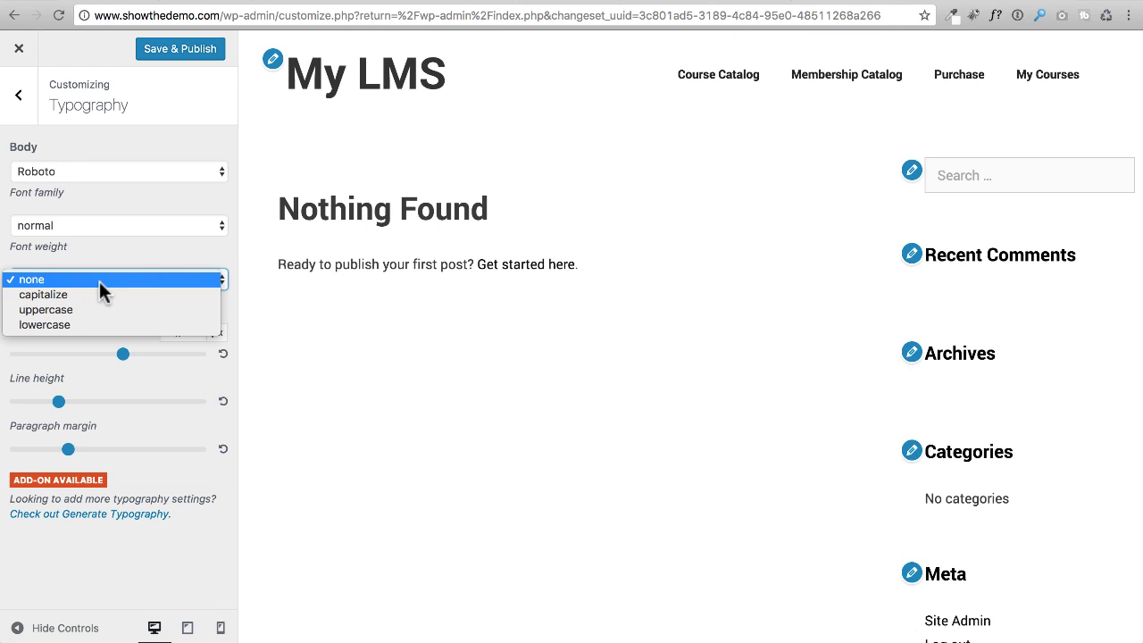
{"action": "left_click", "coordinate": [111, 249]}
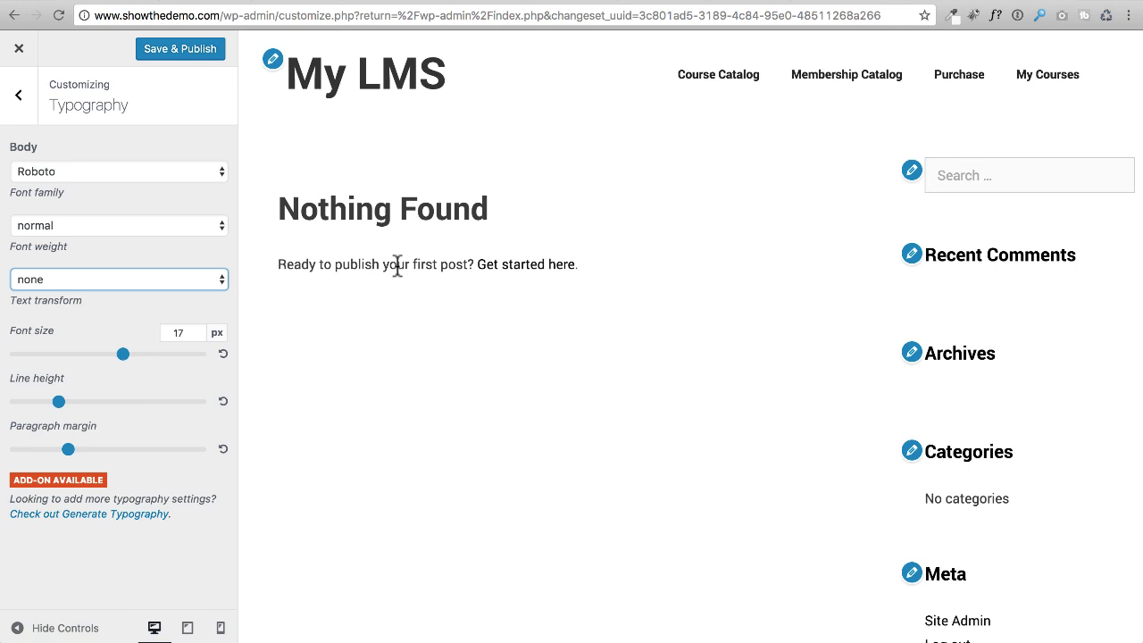
{"action": "left_click", "coordinate": [198, 328]}
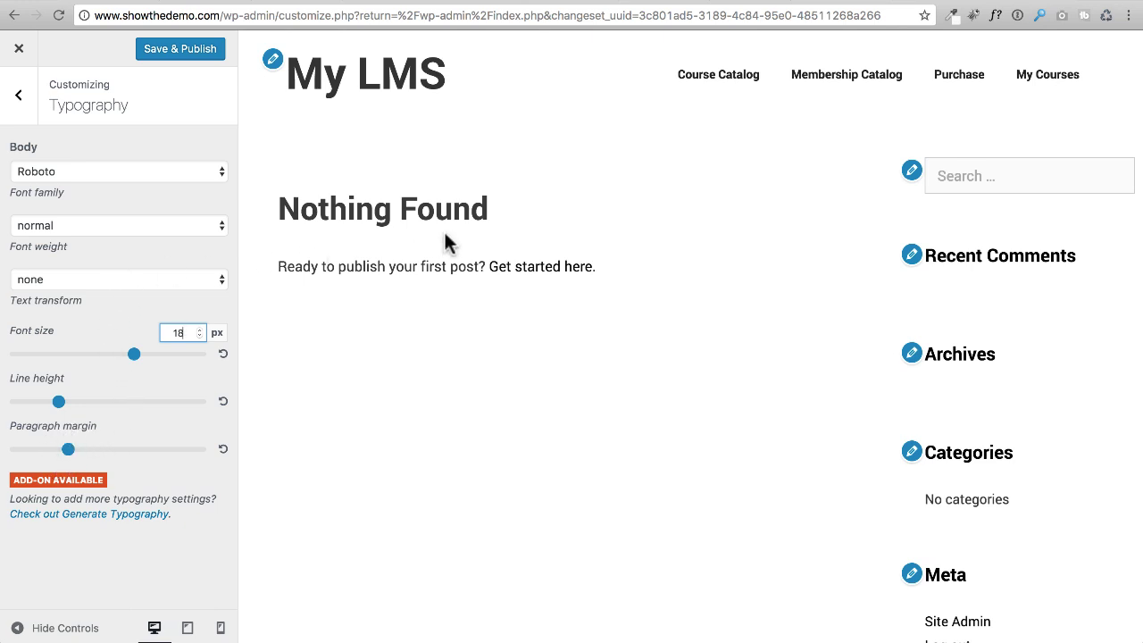
{"action": "left_click", "coordinate": [19, 96]}
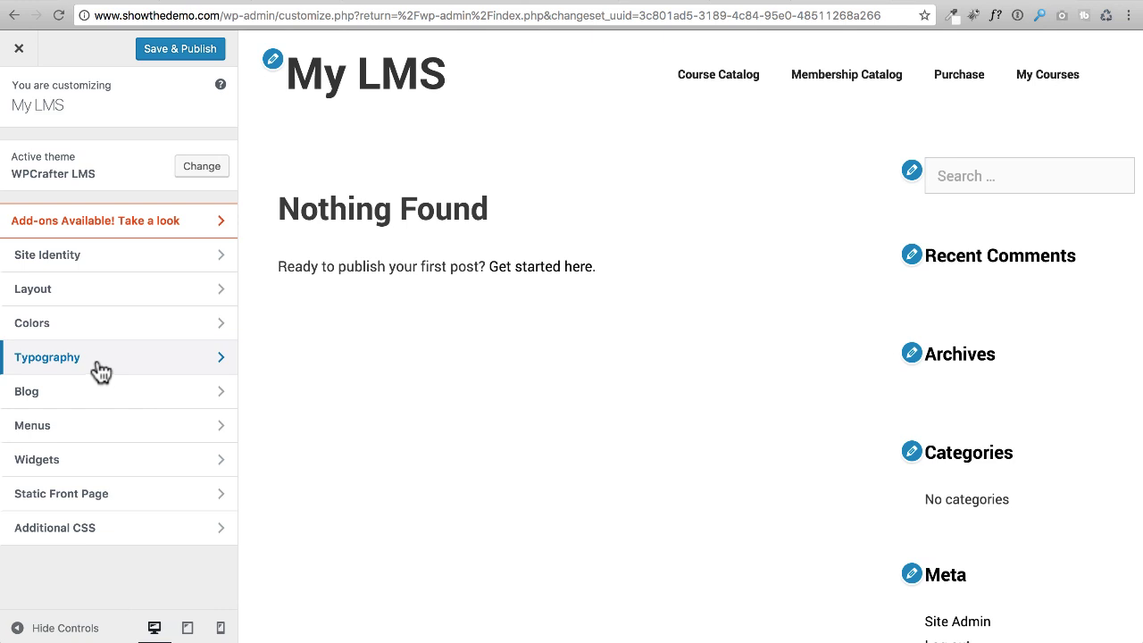
Create a menu named Primary in the Menus settings and assign it to the Primary Menu display location
{"action": "left_click", "coordinate": [61, 439]}
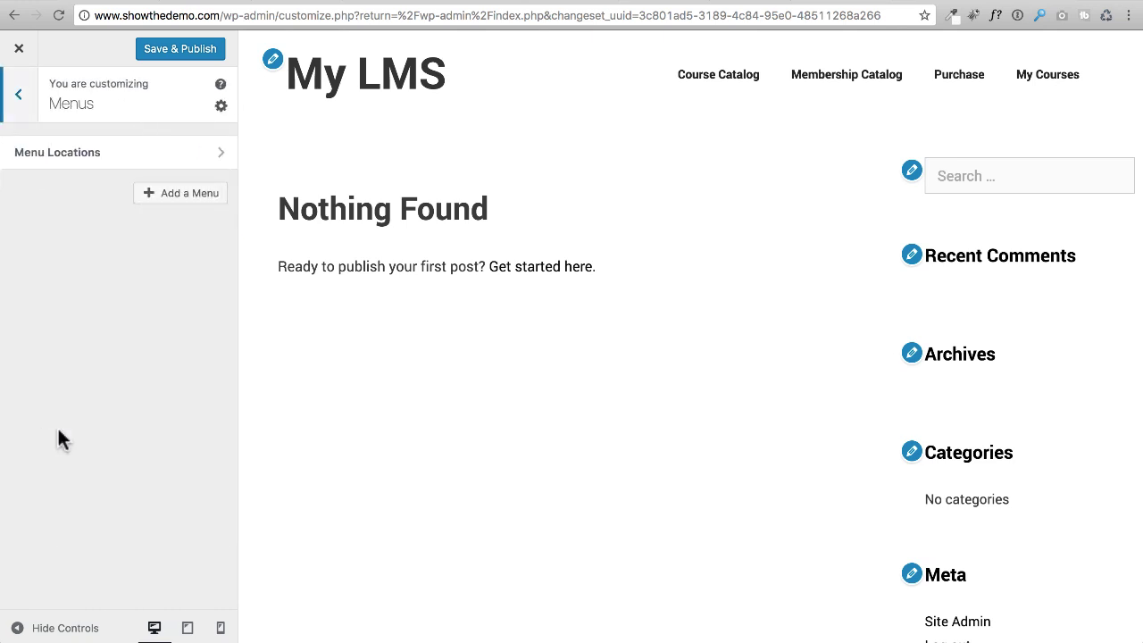
{"action": "left_click", "coordinate": [172, 201]}
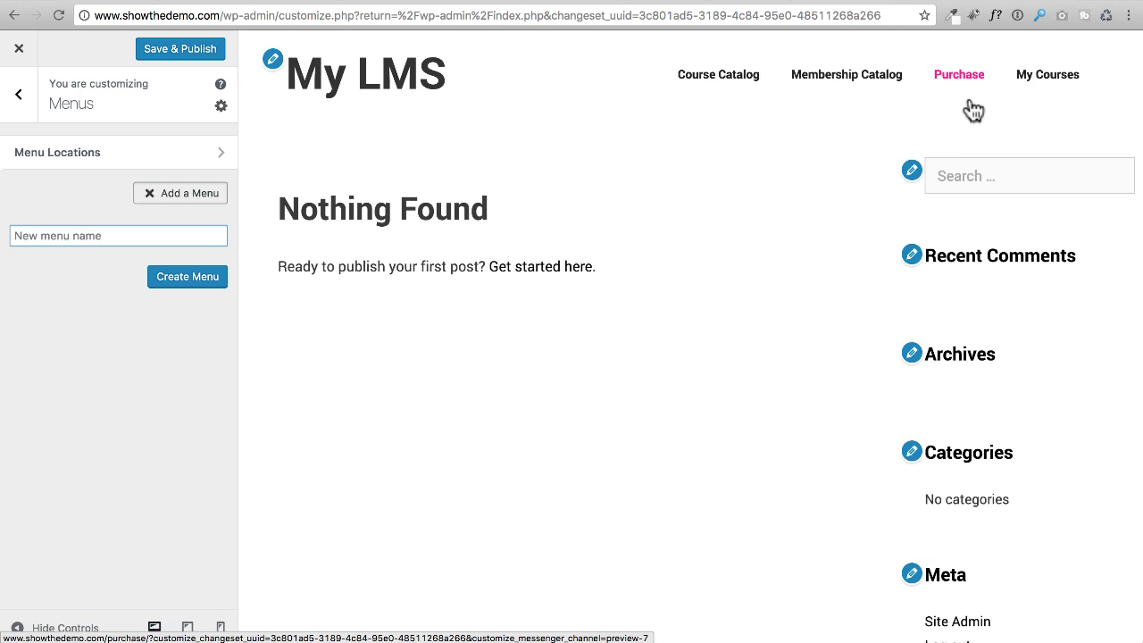
{"action": "type", "text": "Primary"}
{"action": "left_click", "coordinate": [173, 279]}
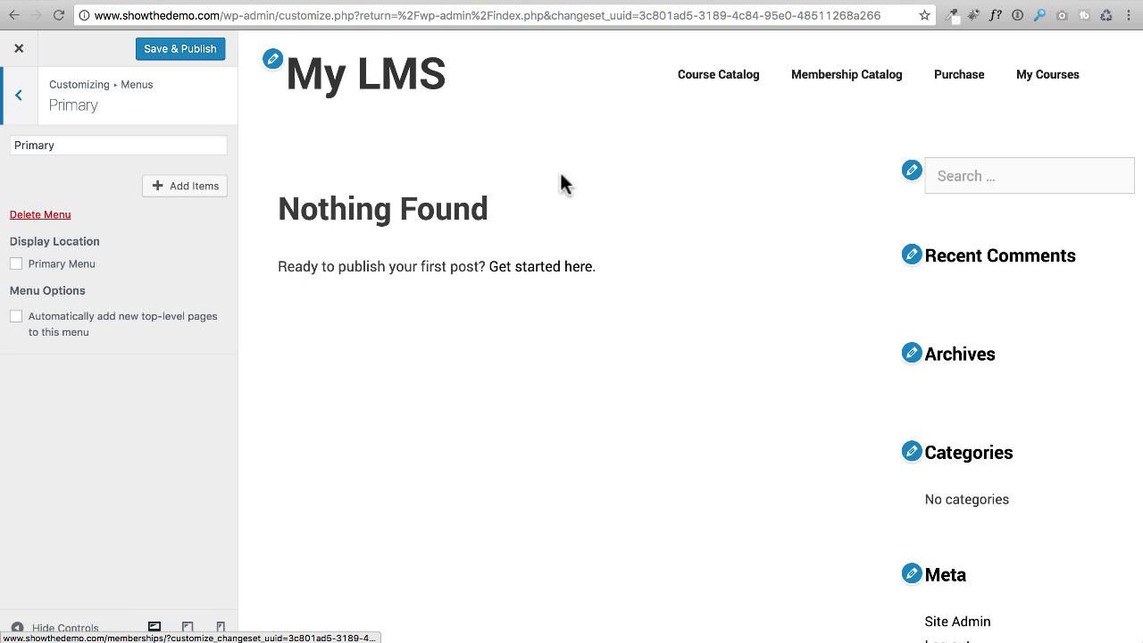
{"action": "left_click", "coordinate": [17, 265]}
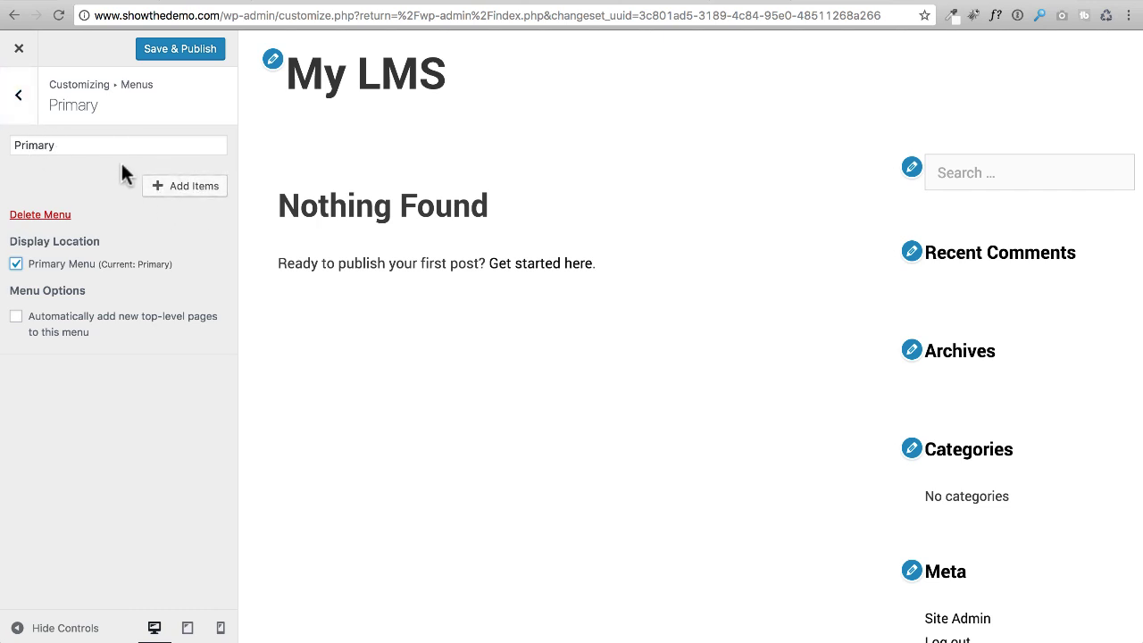
Create new pages named Home and Members Dashboard and add them to the Primary menu
{"action": "left_click", "coordinate": [191, 195]}
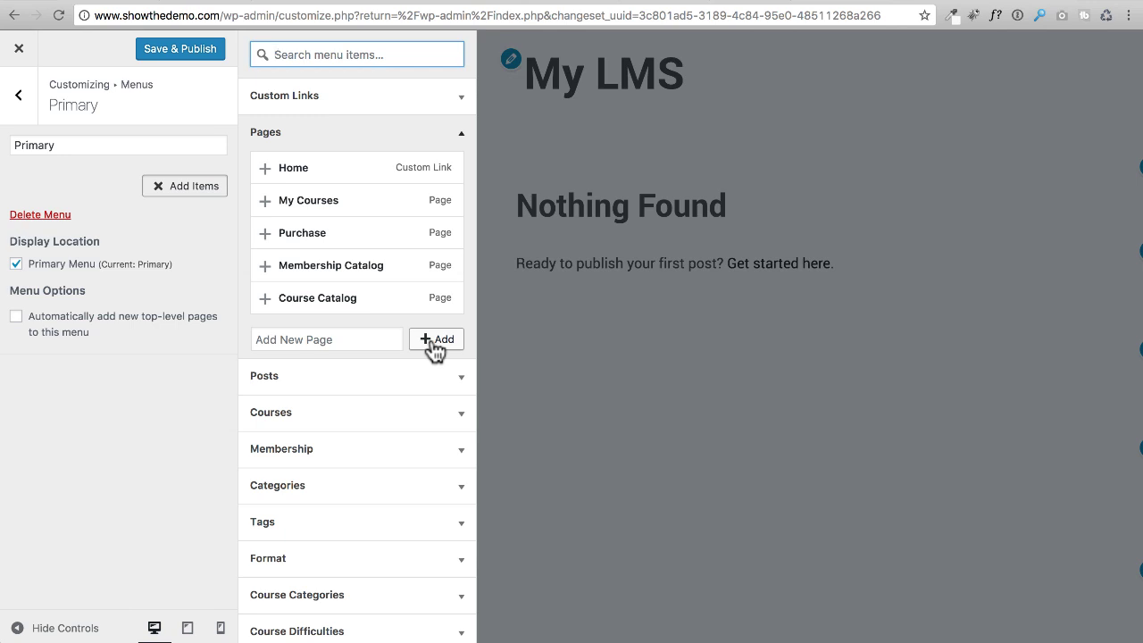
{"action": "left_click", "coordinate": [341, 333]}
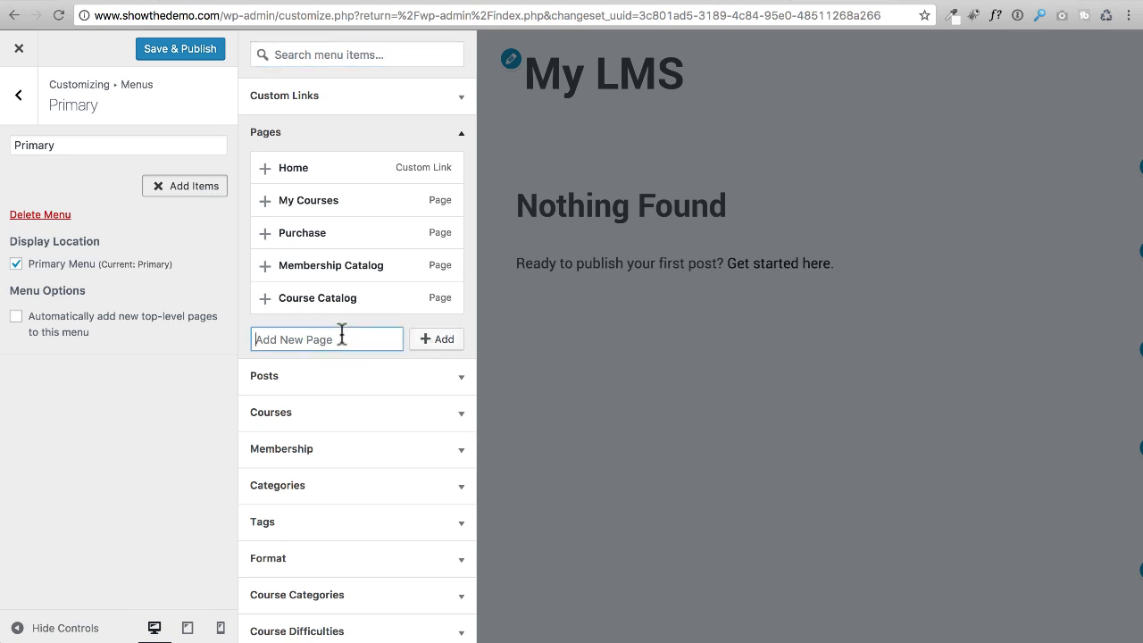
{"action": "type", "text": "Home"}
{"action": "left_click", "coordinate": [446, 341]}
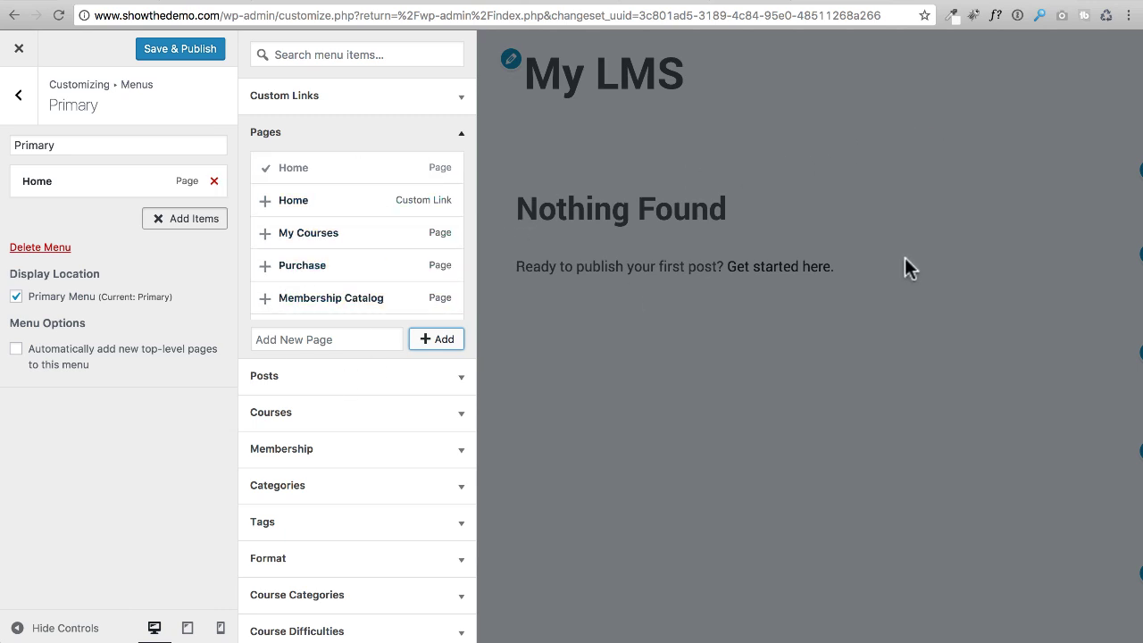
{"action": "left_click", "coordinate": [340, 335]}
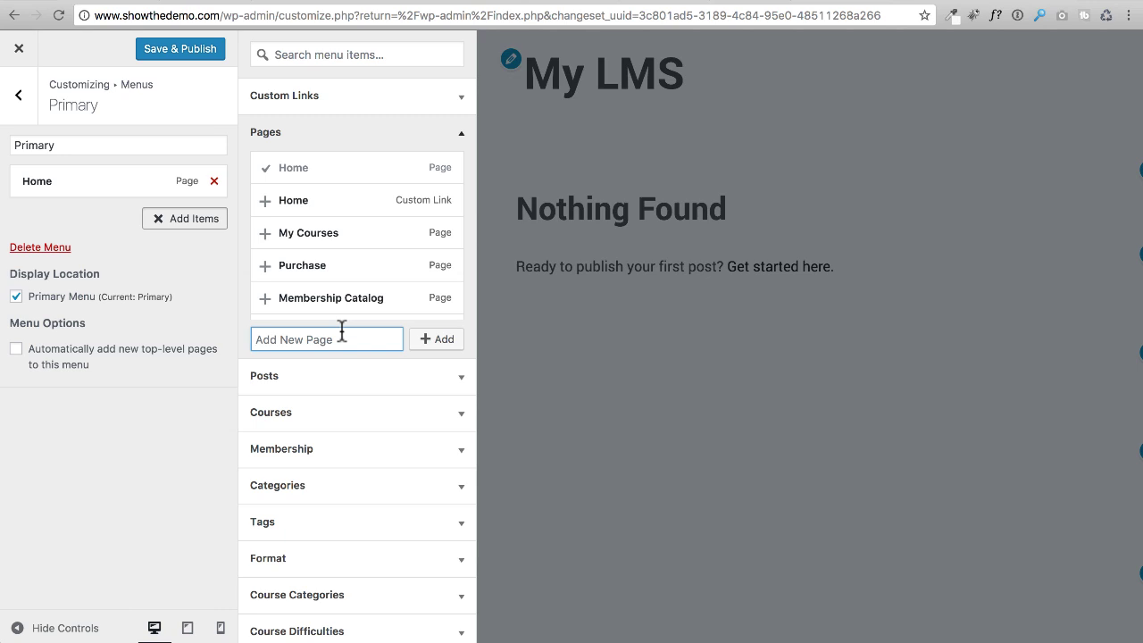
{"action": "type", "text": "Members Dashboard"}
{"action": "left_click", "coordinate": [442, 343]}
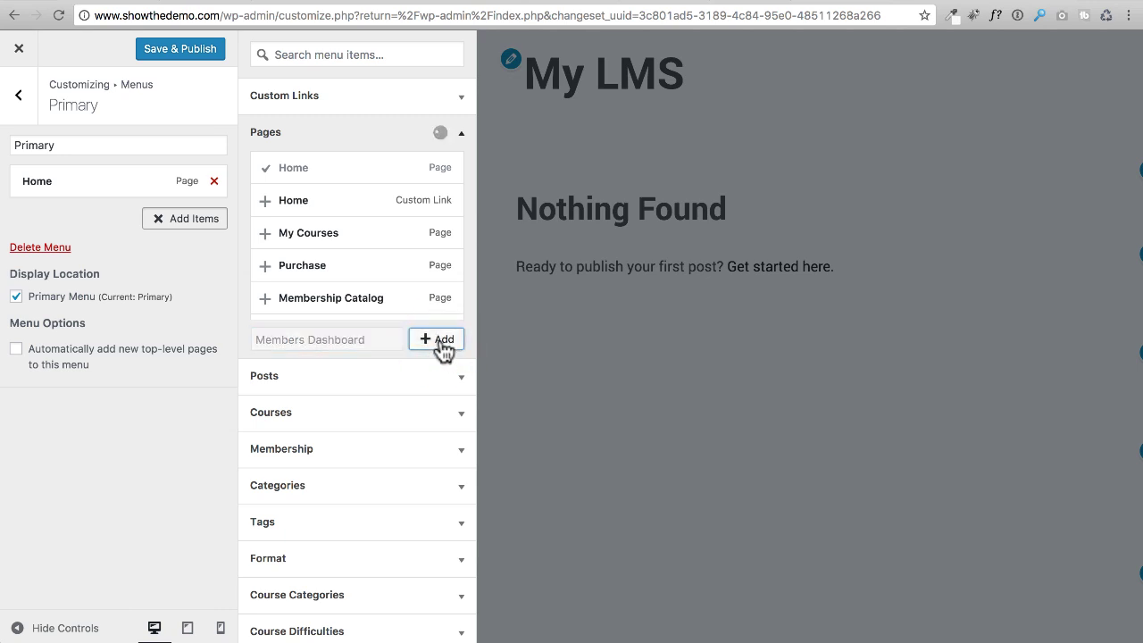
Create new pages named Course and Memberships and add them to the Primary menu
{"action": "left_click", "coordinate": [339, 340]}
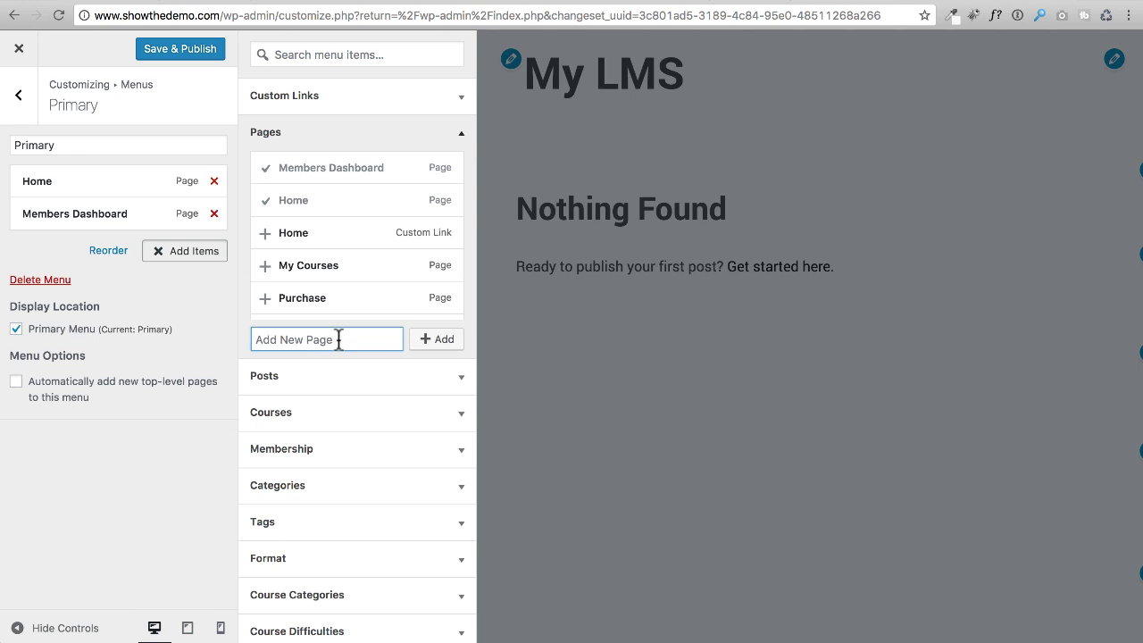
{"action": "type", "text": "Course"}
{"action": "left_click", "coordinate": [429, 341]}
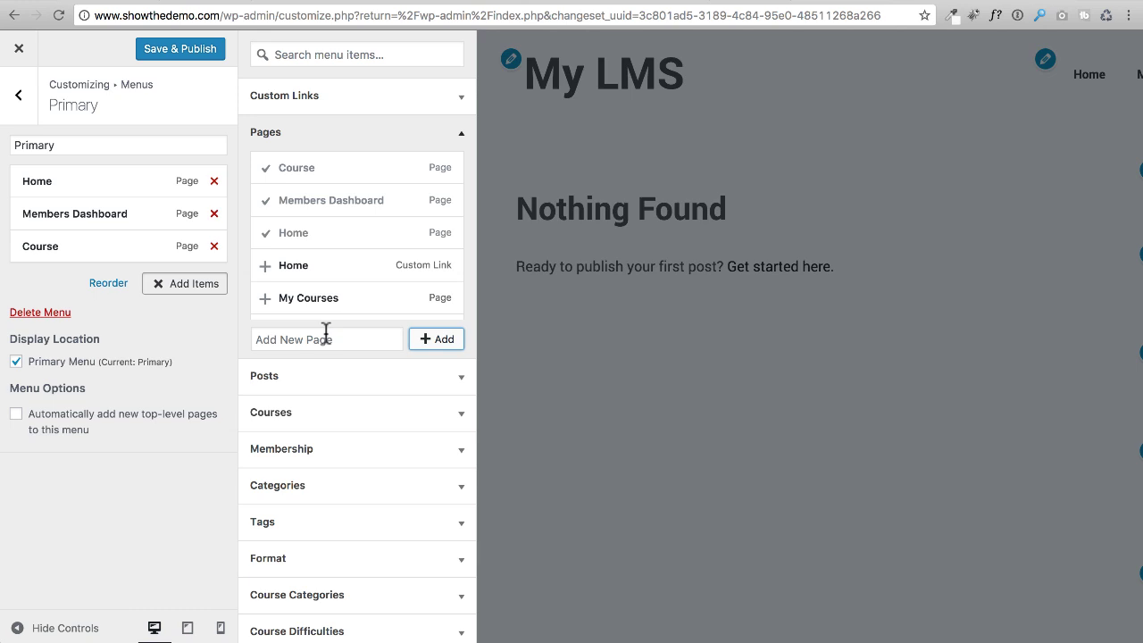
{"action": "left_click", "coordinate": [326, 331]}
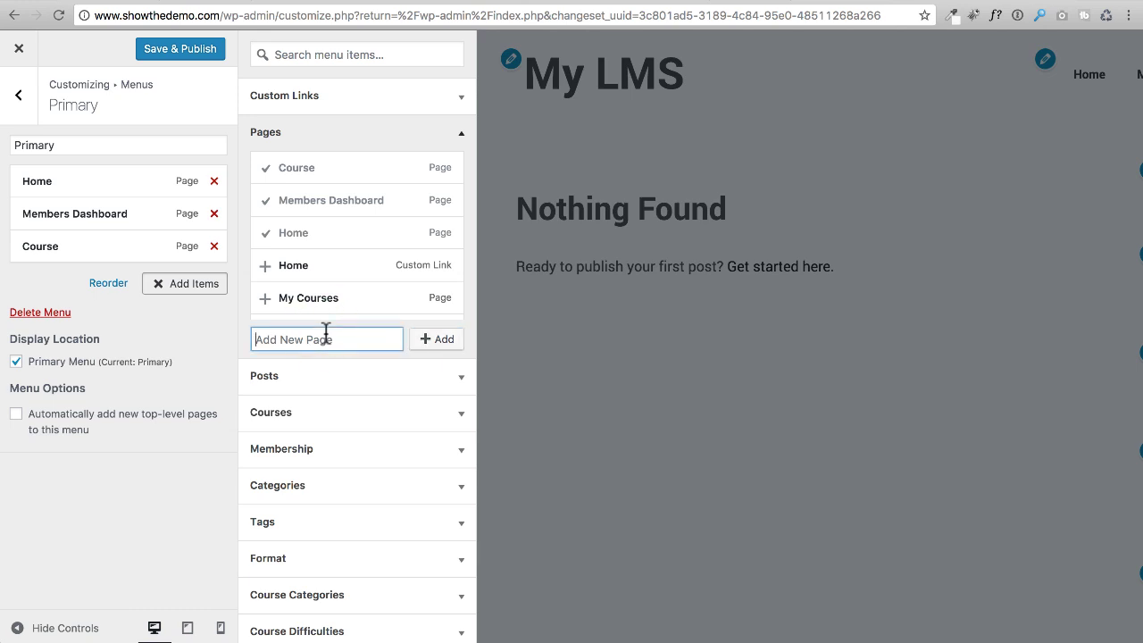
{"action": "type", "text": "Memberships"}
{"action": "left_click", "coordinate": [436, 345]}
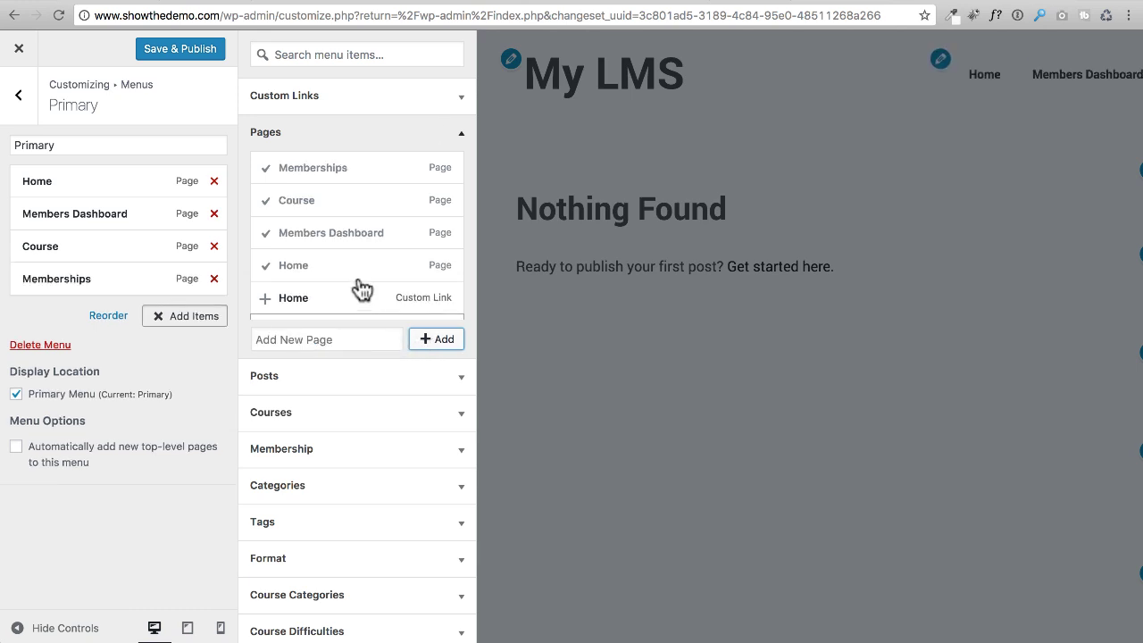
Add the existing Purchase page to the Primary menu and close the list of available items
{"action": "scroll", "coordinate": [361, 277], "scroll_direction": "down", "scroll_amount": 3}
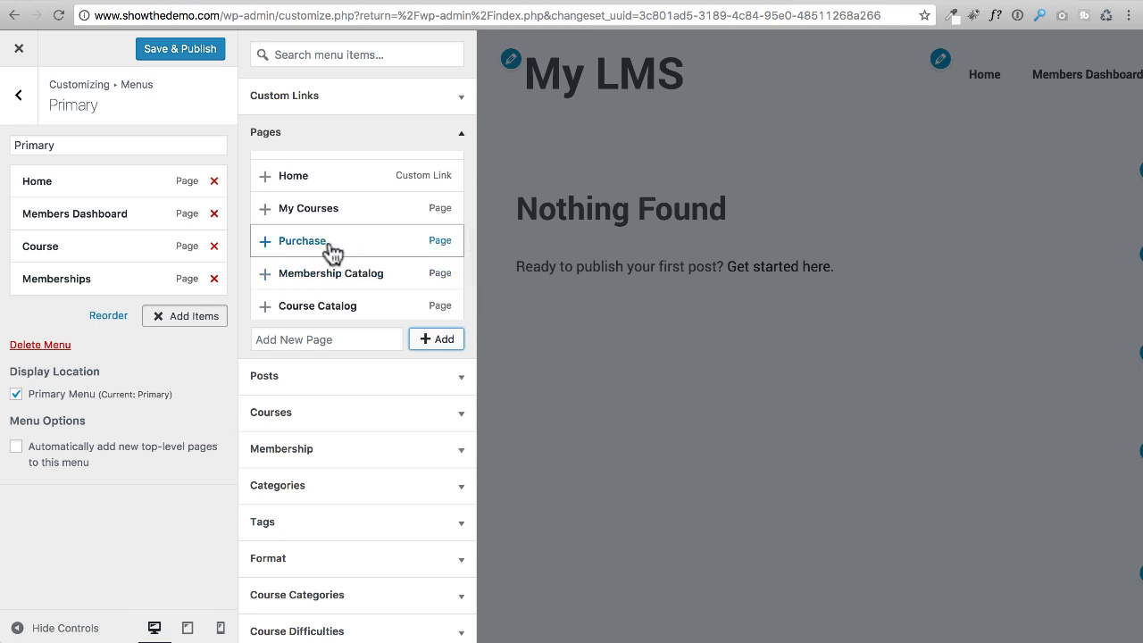
{"action": "left_click", "coordinate": [266, 246]}
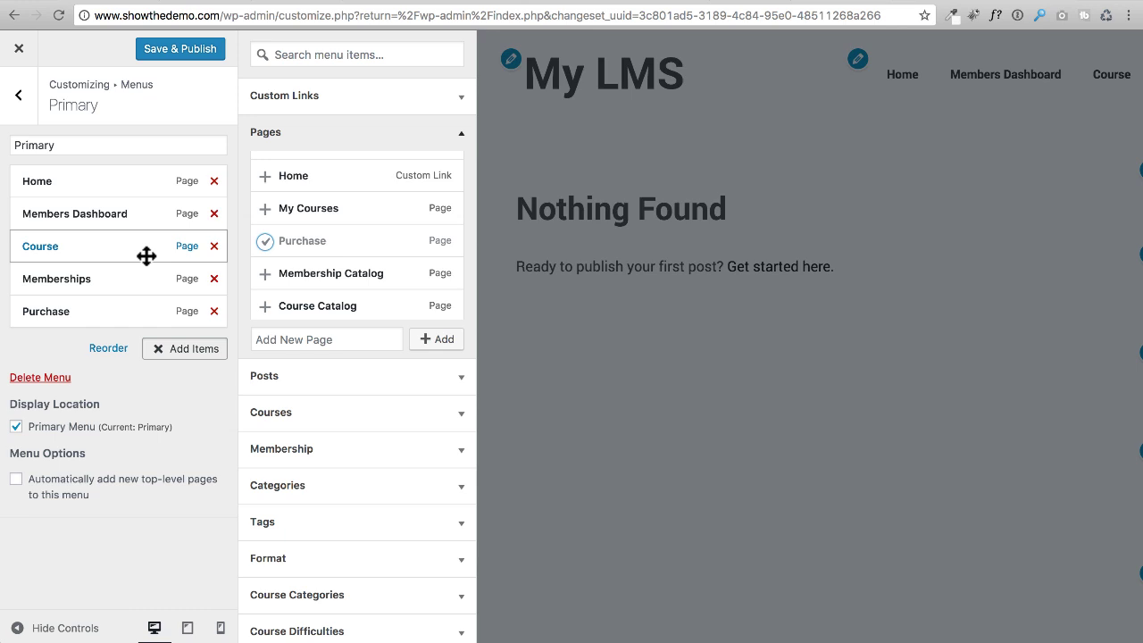
{"action": "left_click", "coordinate": [312, 342]}
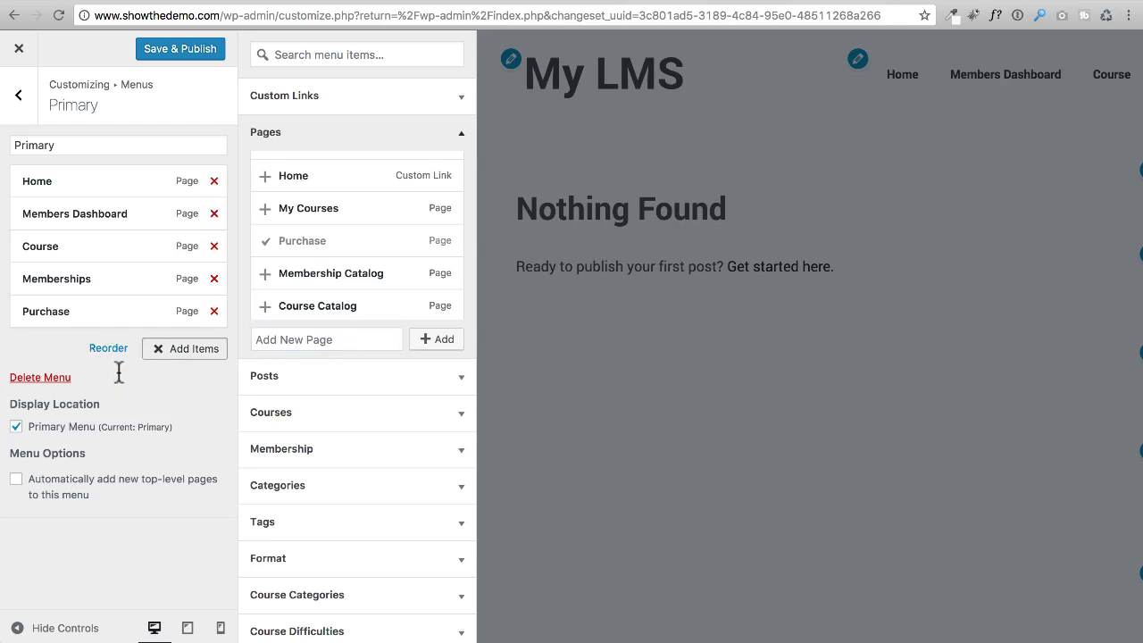
{"action": "left_click", "coordinate": [179, 348]}
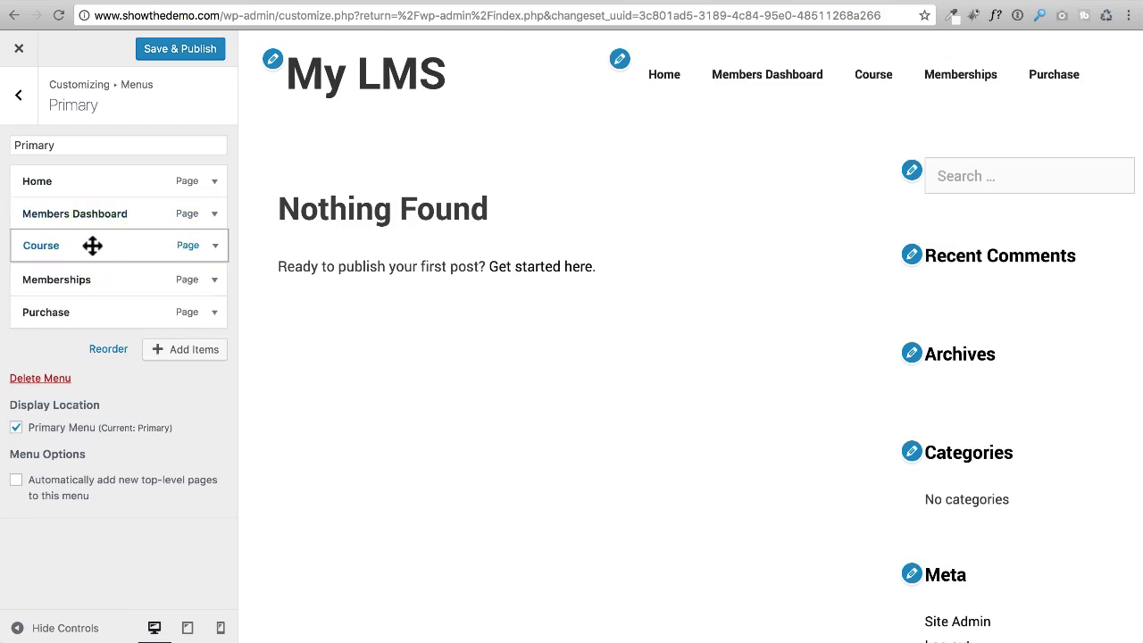
Try nesting Course and Members Dashboard under Home in the Primary menu, and restore both to their original top-level positions
{"action": "left_click_drag", "start_coordinate": [92, 245], "coordinate": [96, 202]}
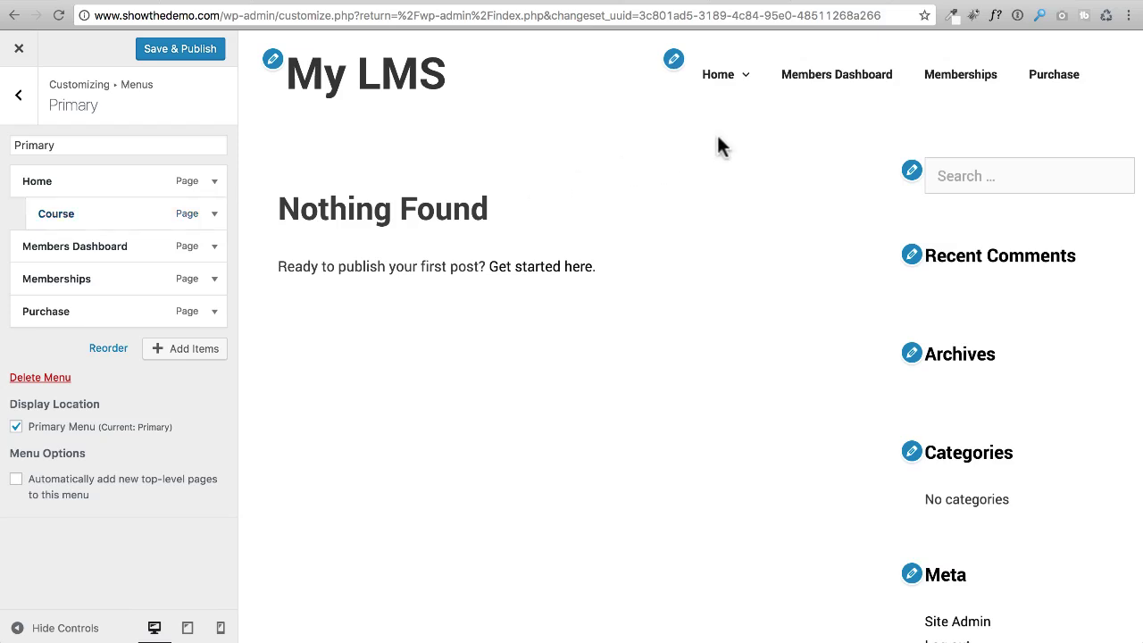
{"action": "mouse_move", "coordinate": [738, 89]}
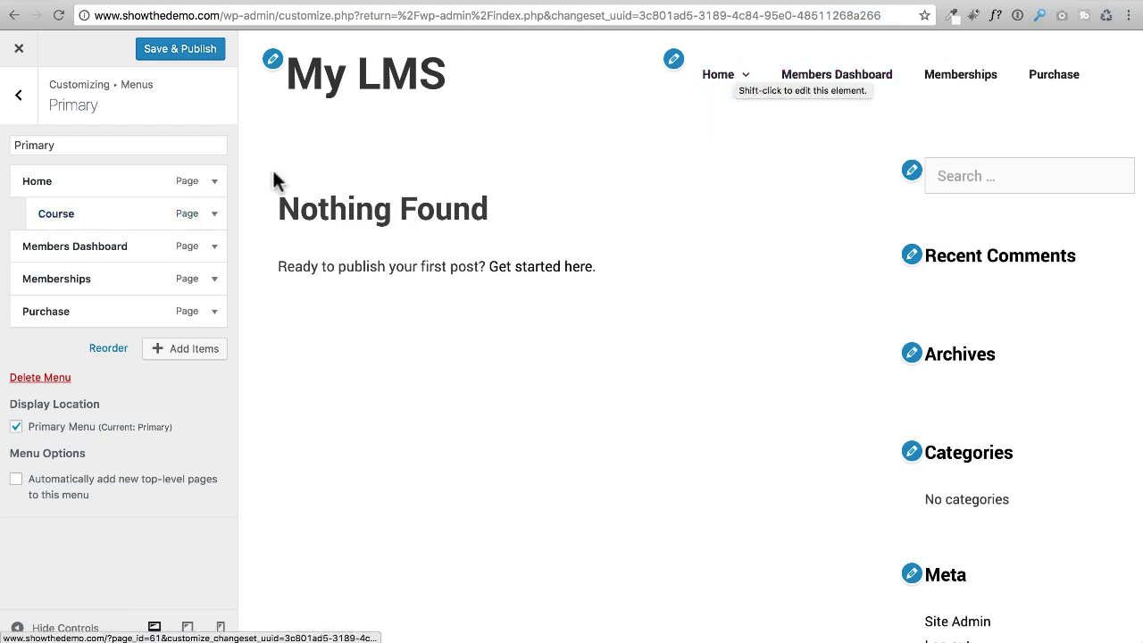
{"action": "left_click_drag", "start_coordinate": [130, 215], "coordinate": [120, 216]}
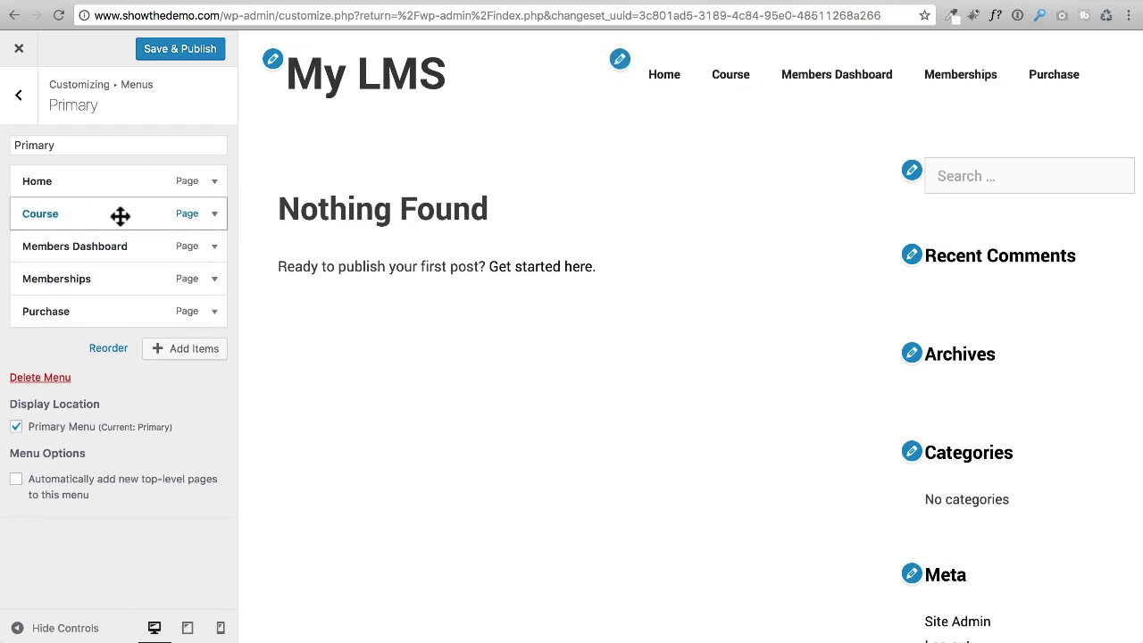
{"action": "left_click_drag", "start_coordinate": [119, 215], "coordinate": [116, 244]}
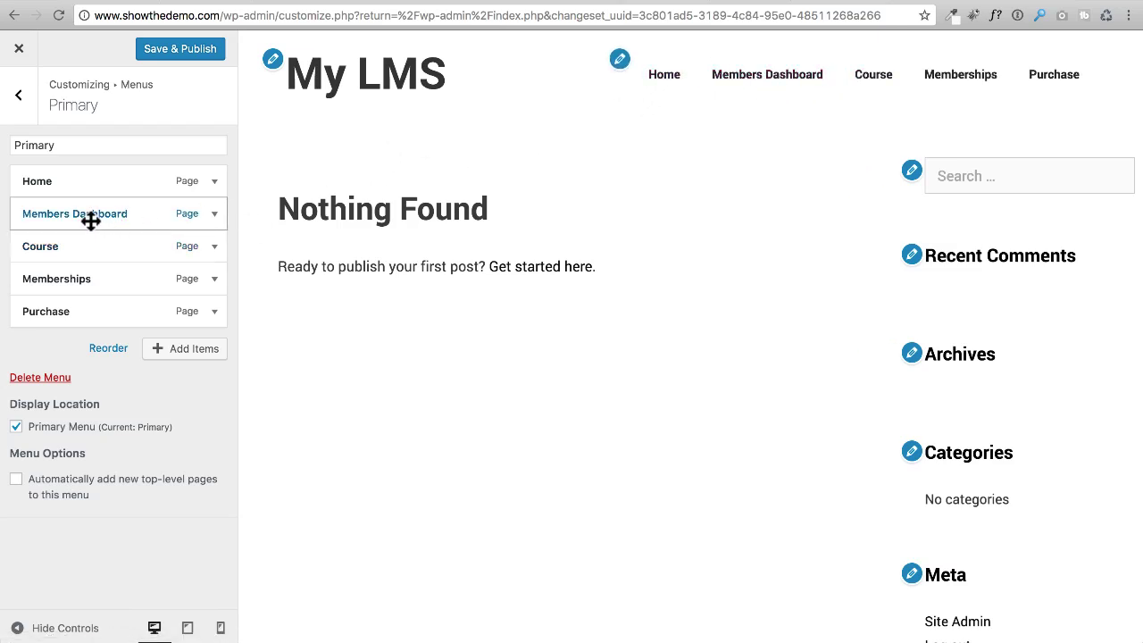
{"action": "mouse_move", "coordinate": [79, 218]}
{"action": "left_mouse_down"}
{"action": "mouse_move", "coordinate": [141, 224]}
{"action": "mouse_move", "coordinate": [97, 232]}
{"action": "mouse_move", "coordinate": [113, 184]}
{"action": "mouse_move", "coordinate": [92, 212]}
{"action": "left_mouse_up"}
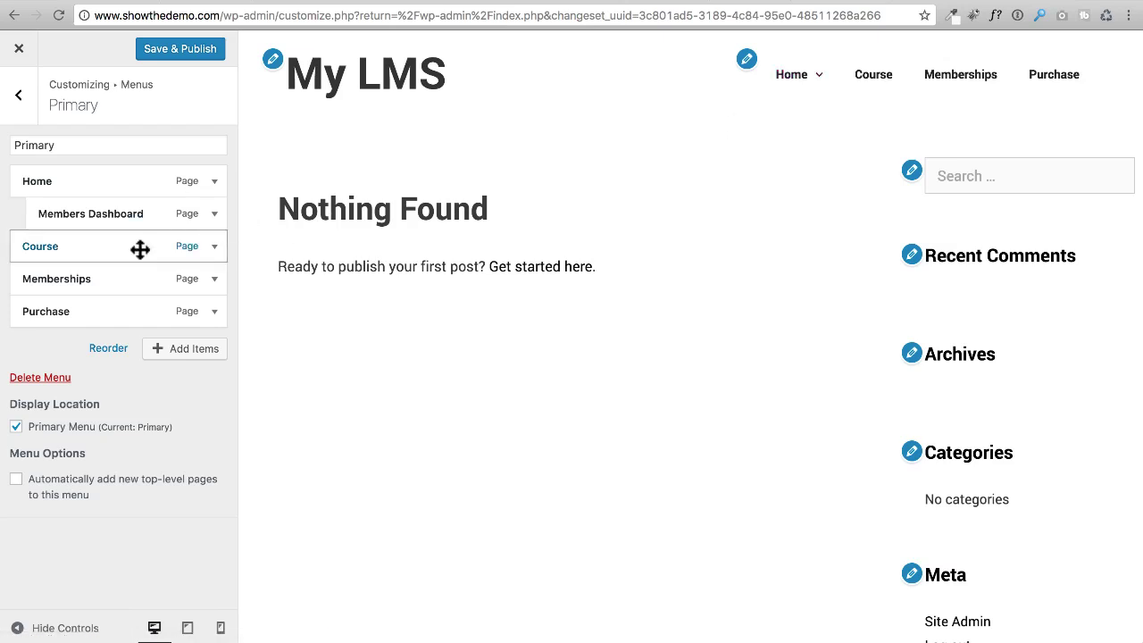
{"action": "left_click_drag", "start_coordinate": [125, 217], "coordinate": [102, 214]}
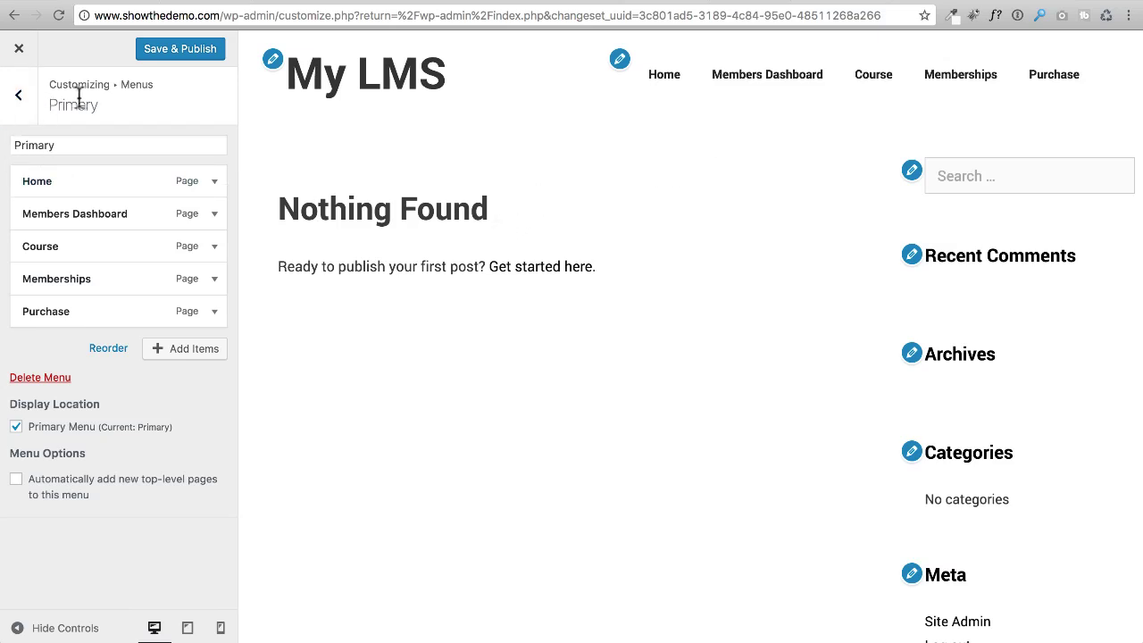
Set the site's front page to display the static page Home and return to the main customizer list
{"action": "left_click", "coordinate": [20, 98]}
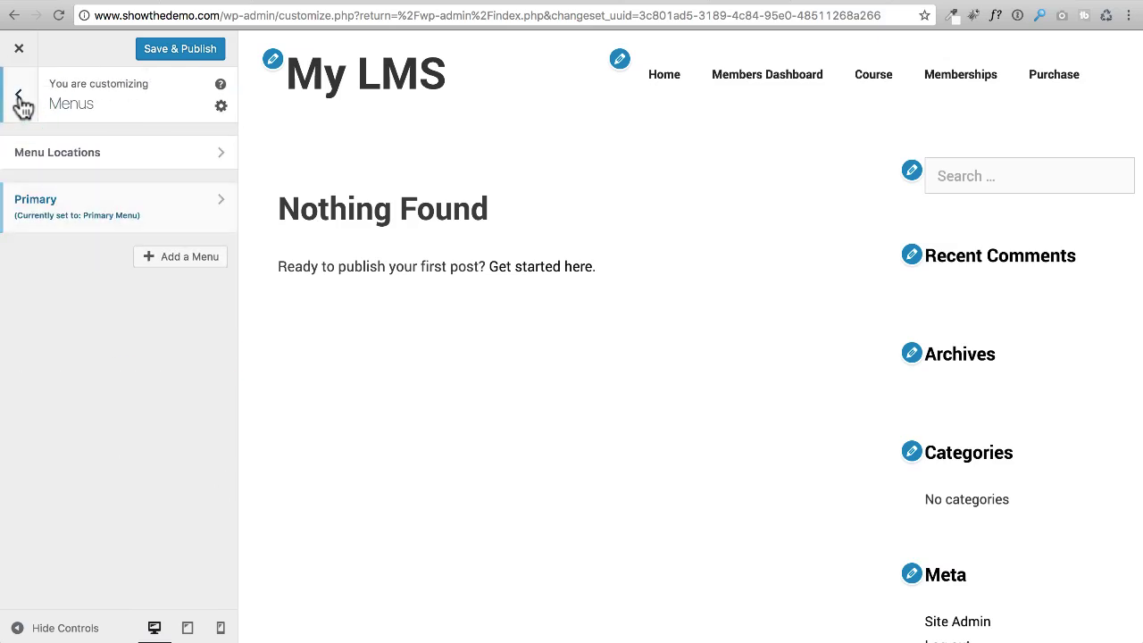
{"action": "left_click", "coordinate": [20, 99]}
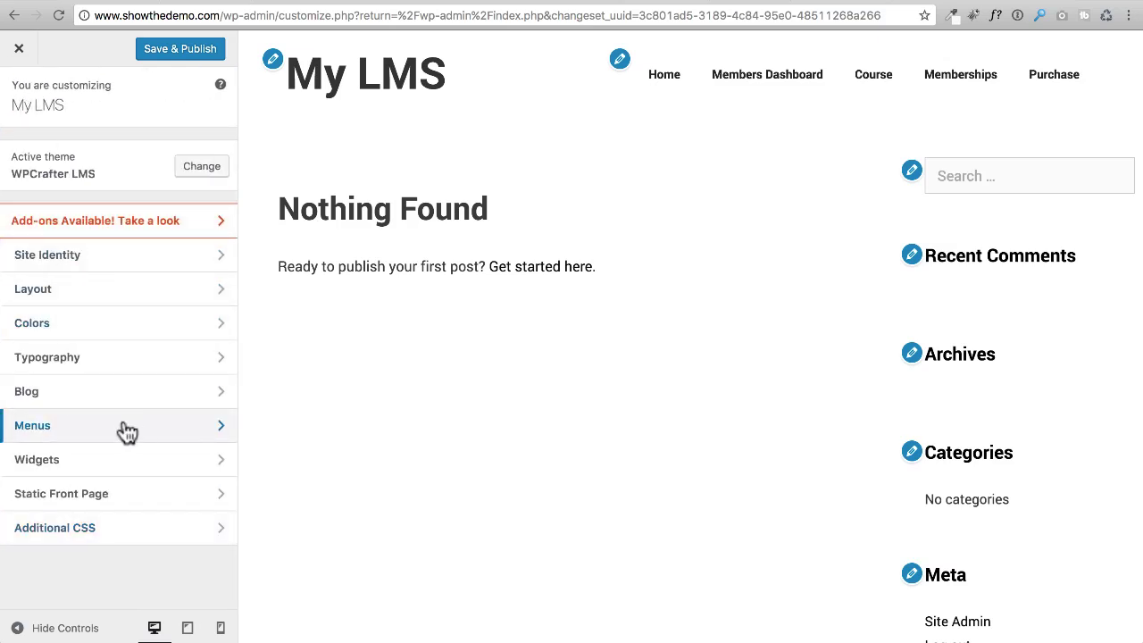
{"action": "left_click", "coordinate": [89, 496]}
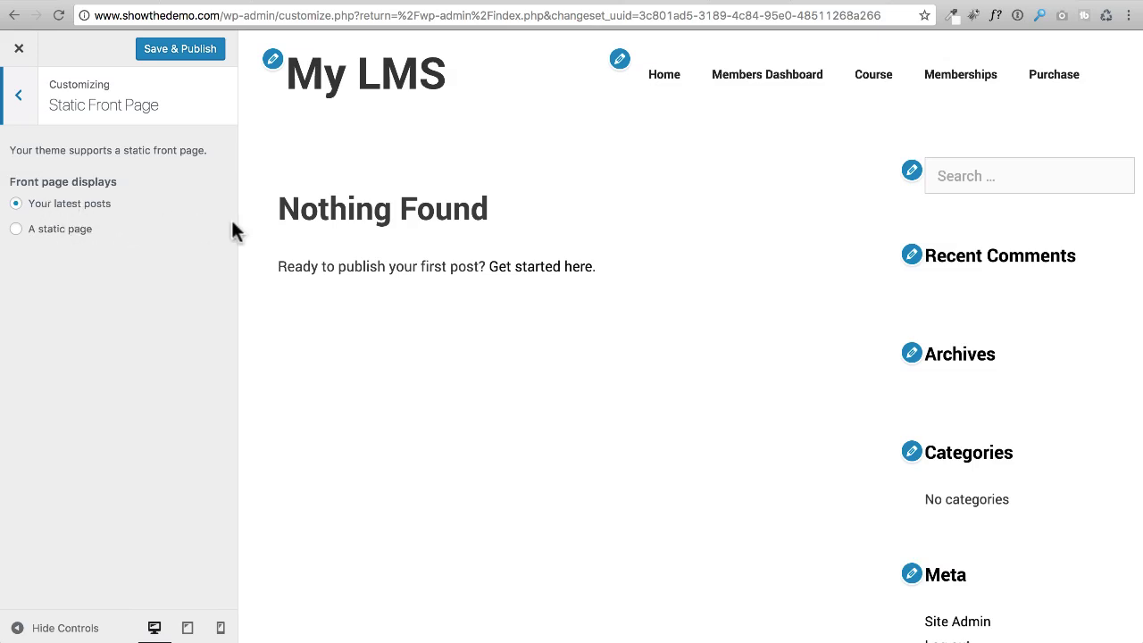
{"action": "left_click", "coordinate": [21, 236]}
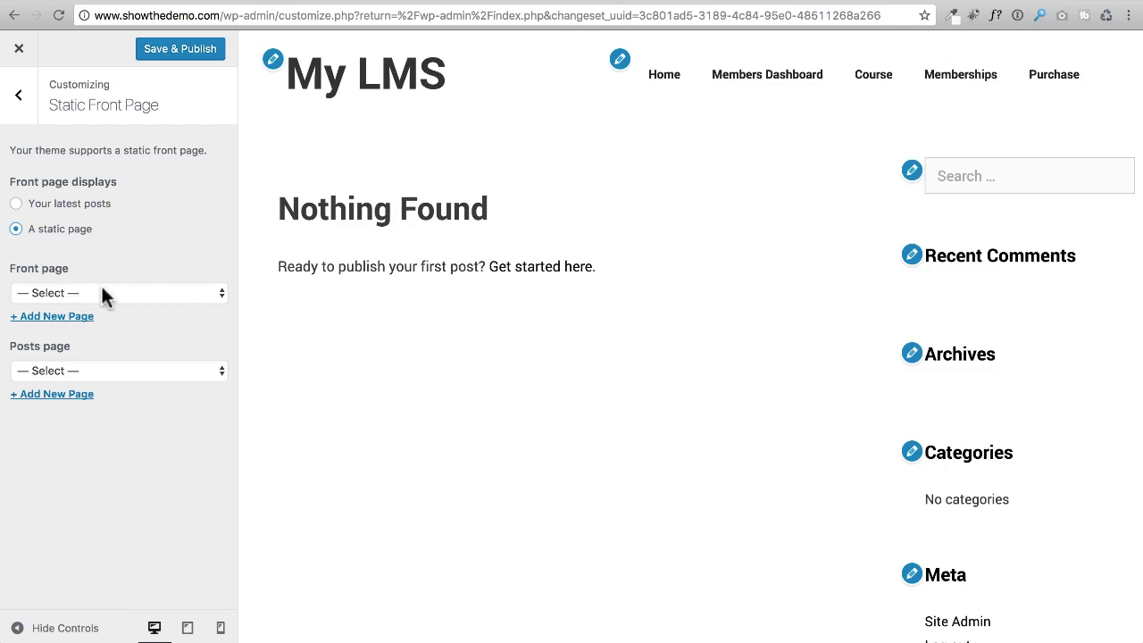
{"action": "left_click", "coordinate": [143, 296]}
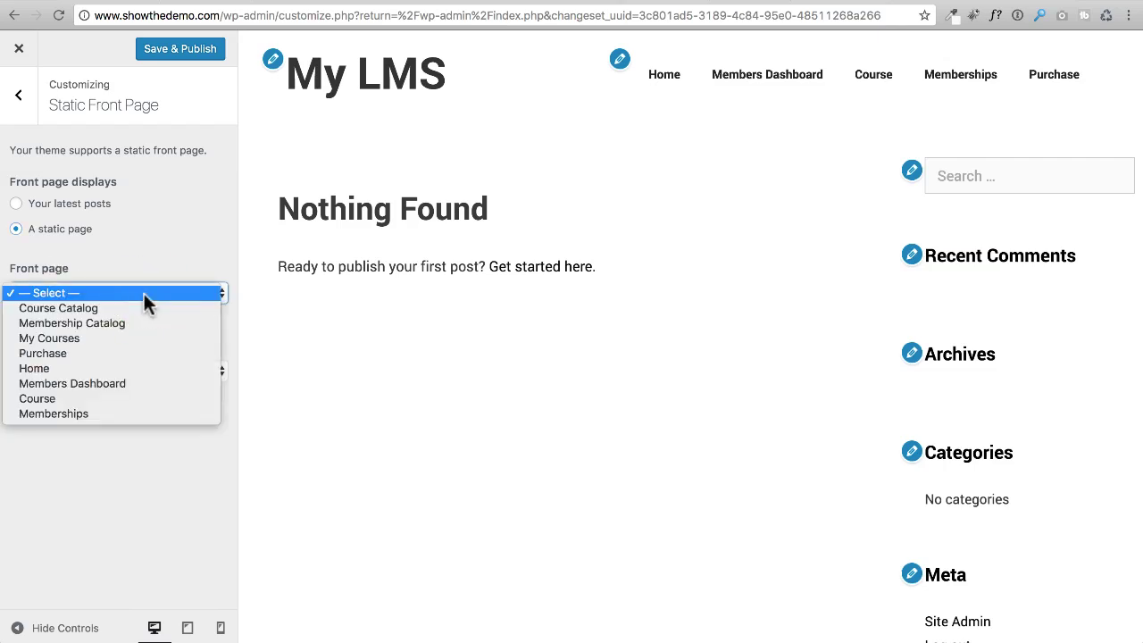
{"action": "left_click", "coordinate": [34, 374]}
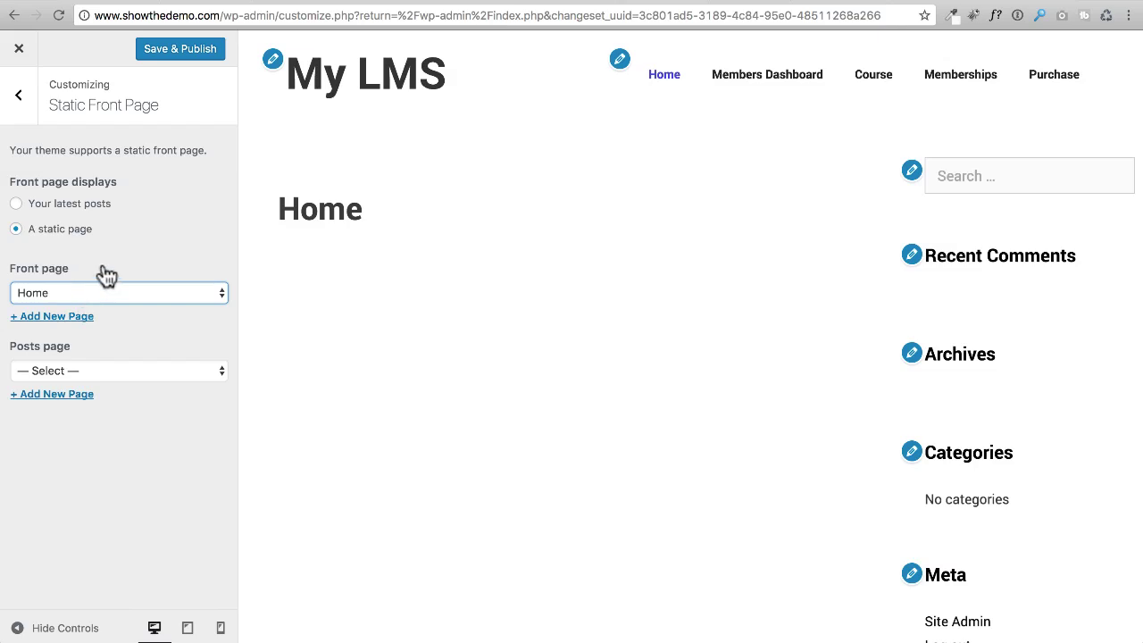
{"action": "left_click", "coordinate": [21, 95]}
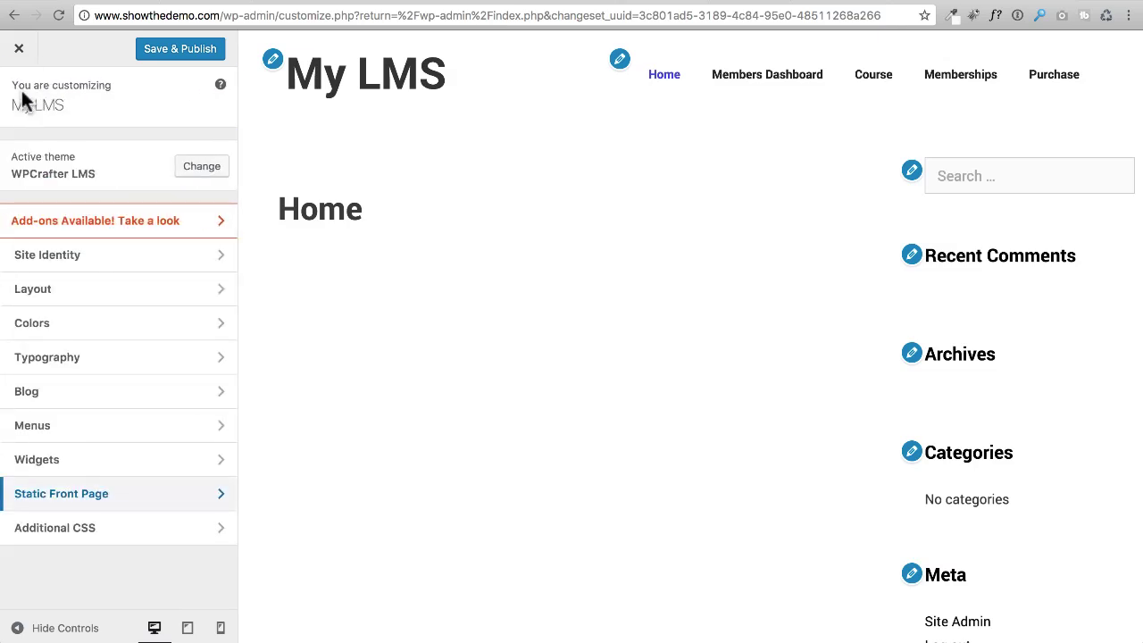
Open the Additional CSS settings, switch to Finder and open Custom CSS.txt from the 4. Custom CSS resource folder
{"action": "left_click", "coordinate": [59, 533]}
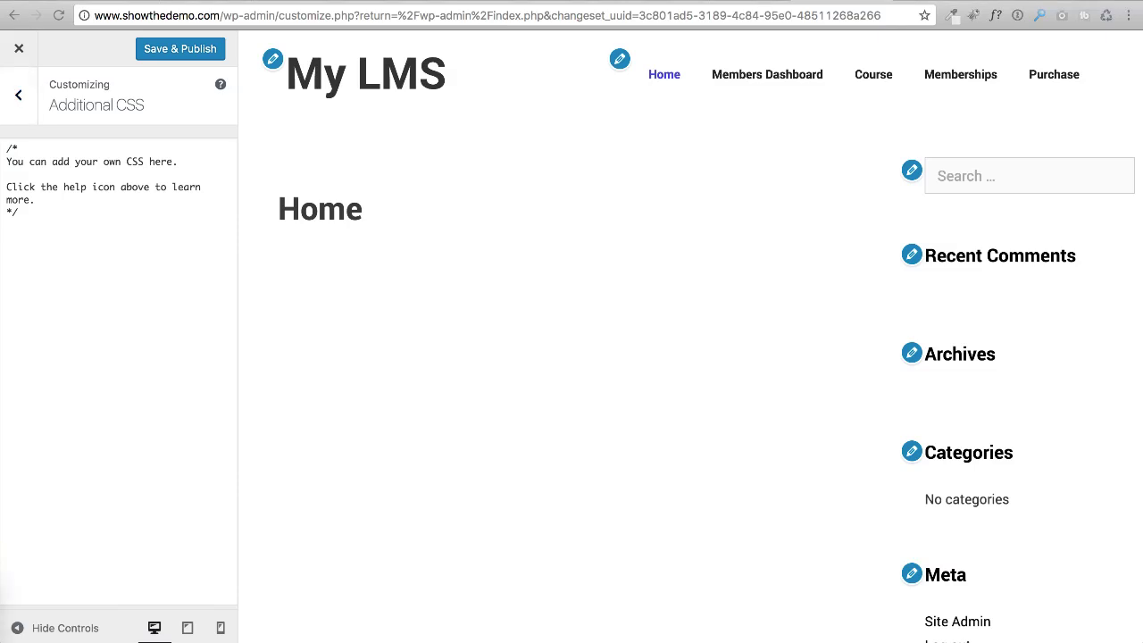
{"action": "left_click_drag", "start_coordinate": [0, 554], "coordinate": [295, 161]}
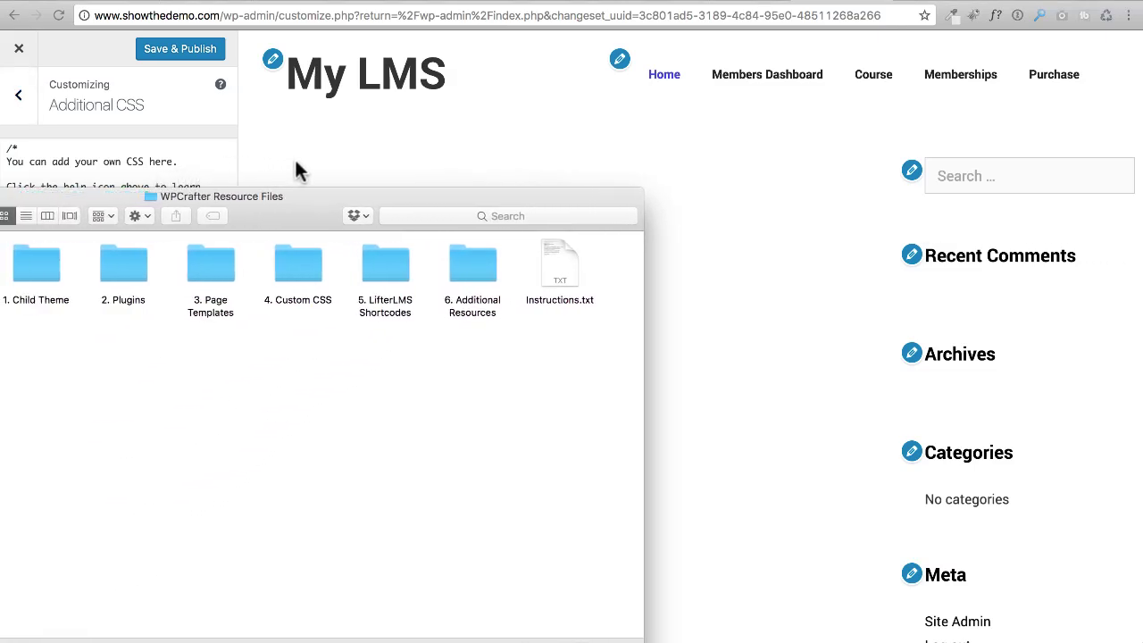
{"action": "double_click", "coordinate": [306, 273]}
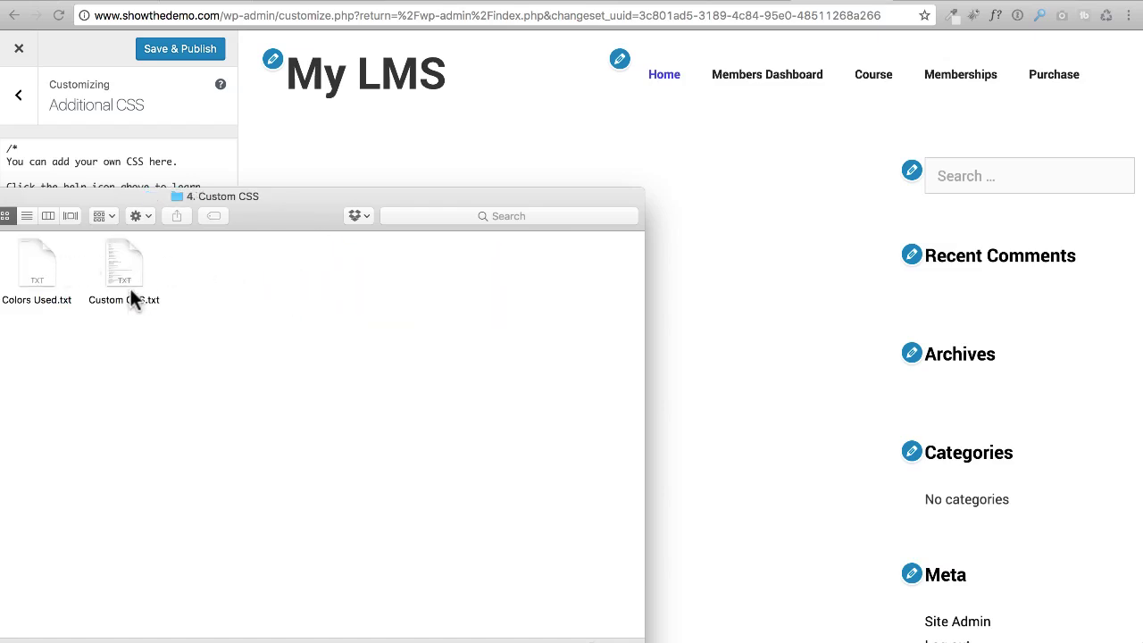
{"action": "left_click", "coordinate": [37, 281]}
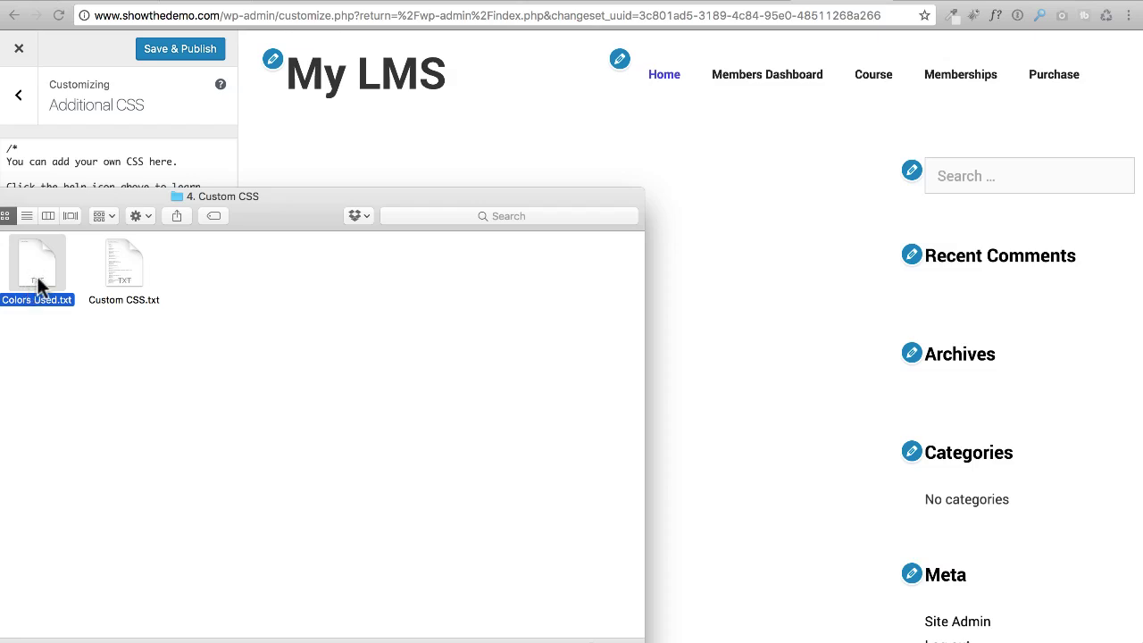
{"action": "left_click", "coordinate": [128, 268]}
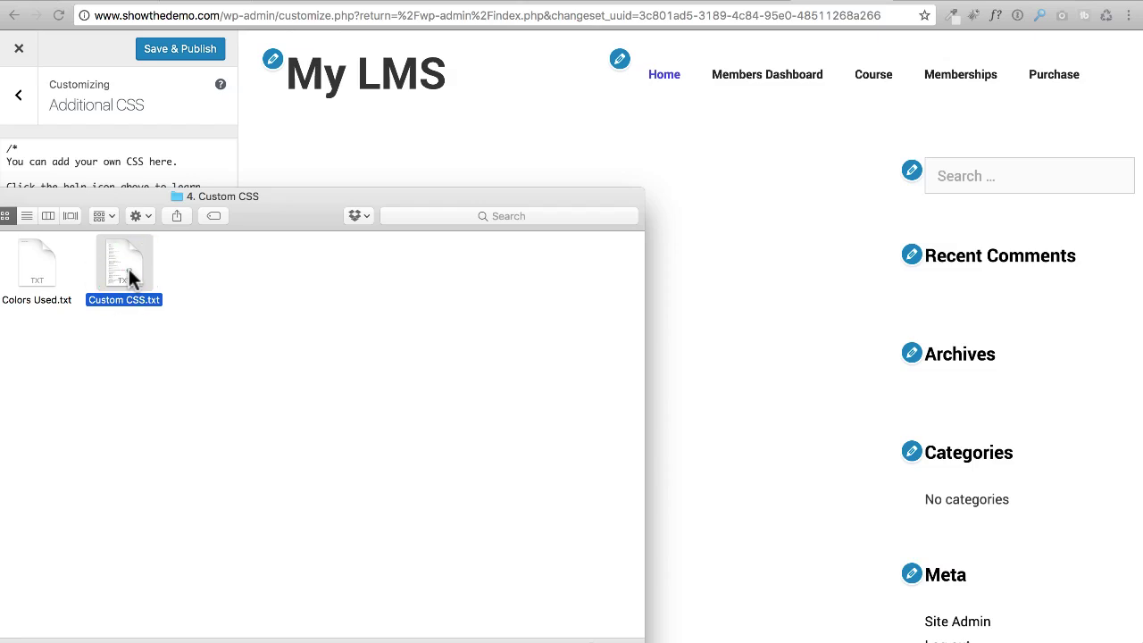
{"action": "double_click", "coordinate": [129, 271]}
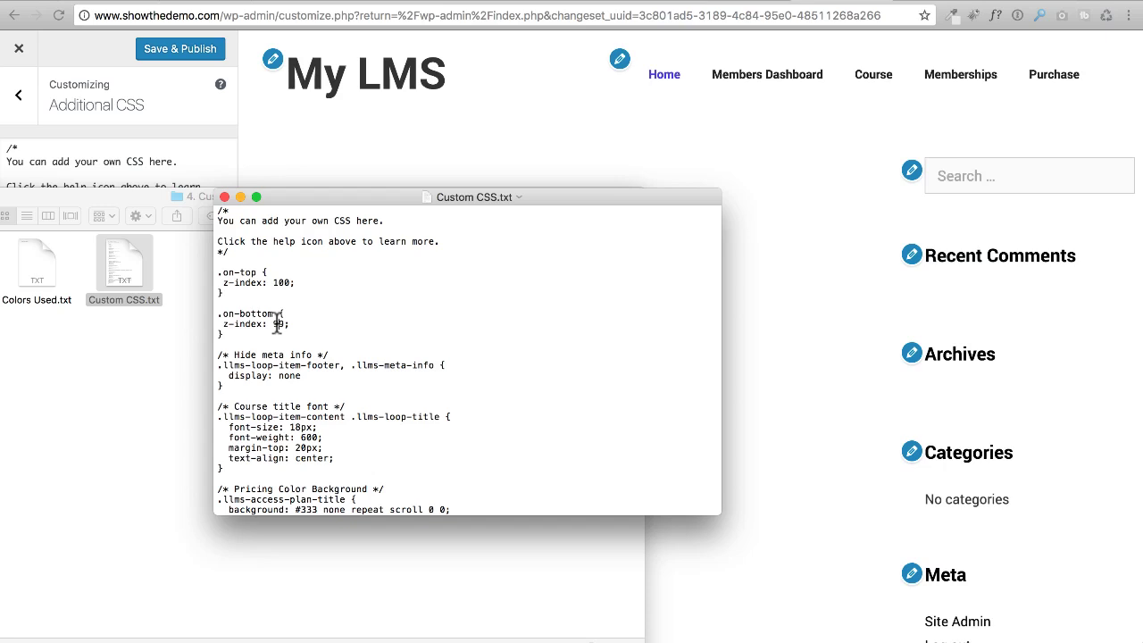
Copy the full contents of Custom CSS.txt and replace the placeholder text in the customizer's Additional CSS editor with it
{"action": "key", "text": "super+a"}
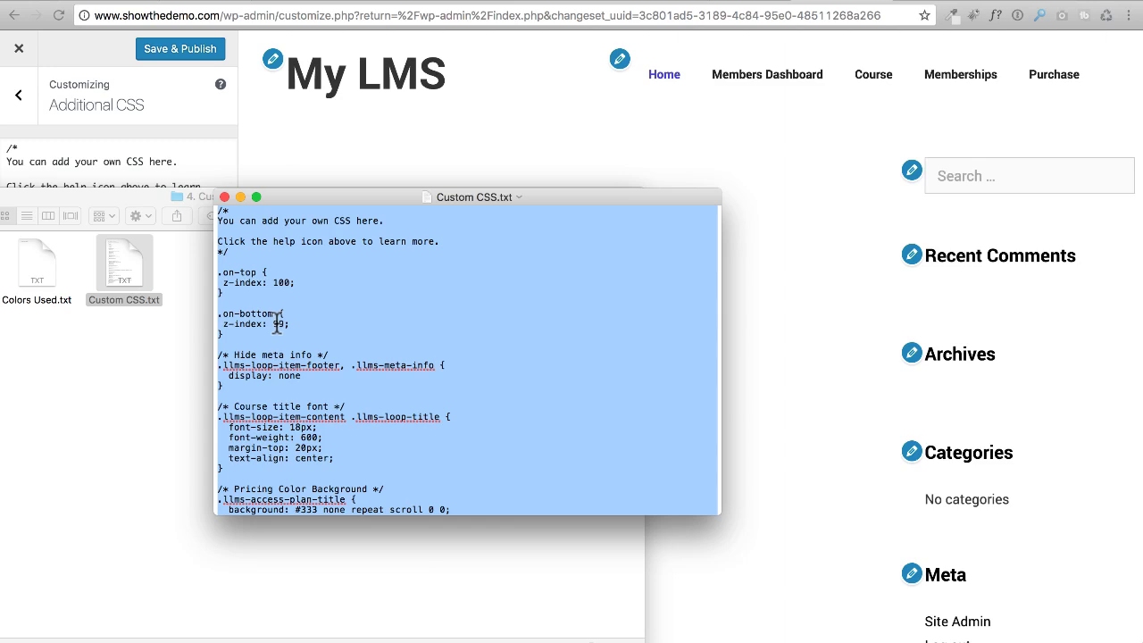
{"action": "double_click", "coordinate": [354, 192]}
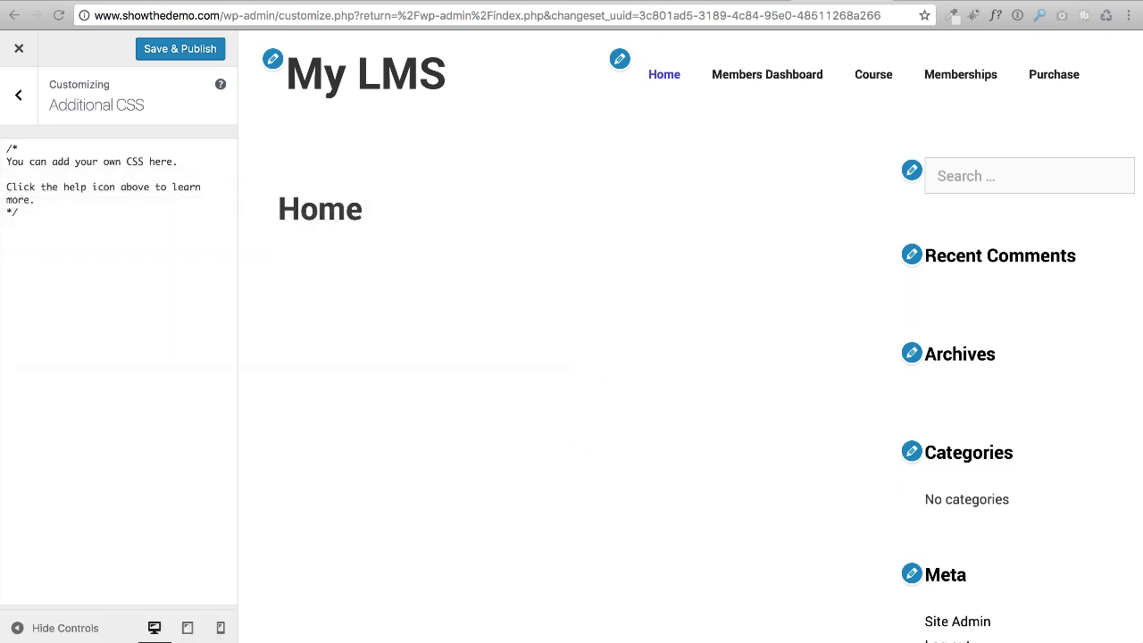
{"action": "left_click", "coordinate": [158, 429]}
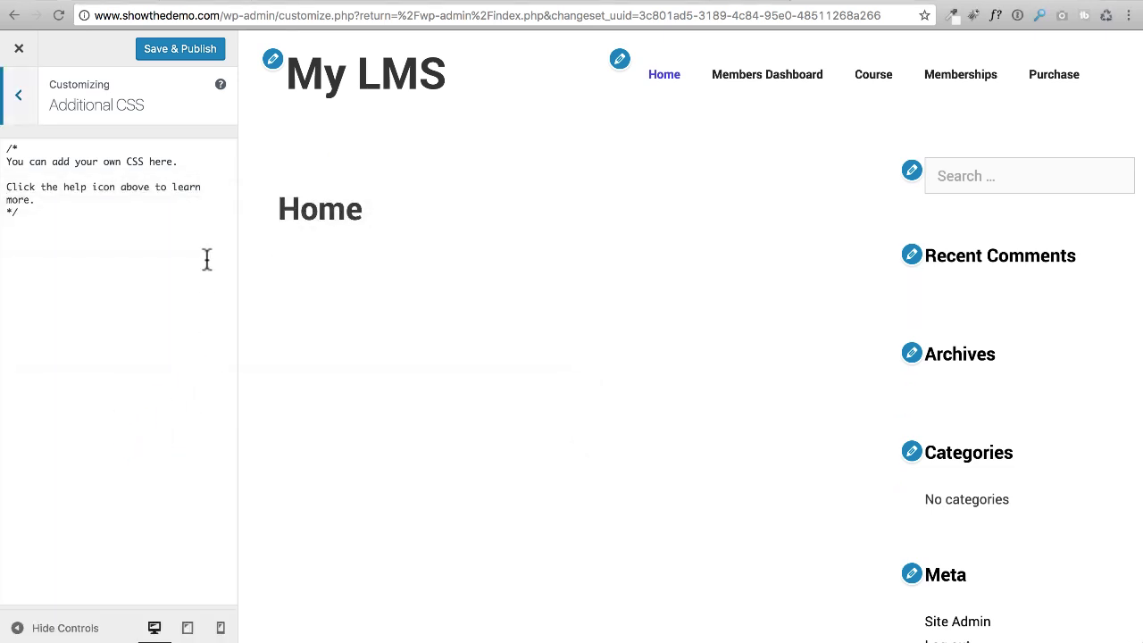
{"action": "left_click", "coordinate": [95, 331]}
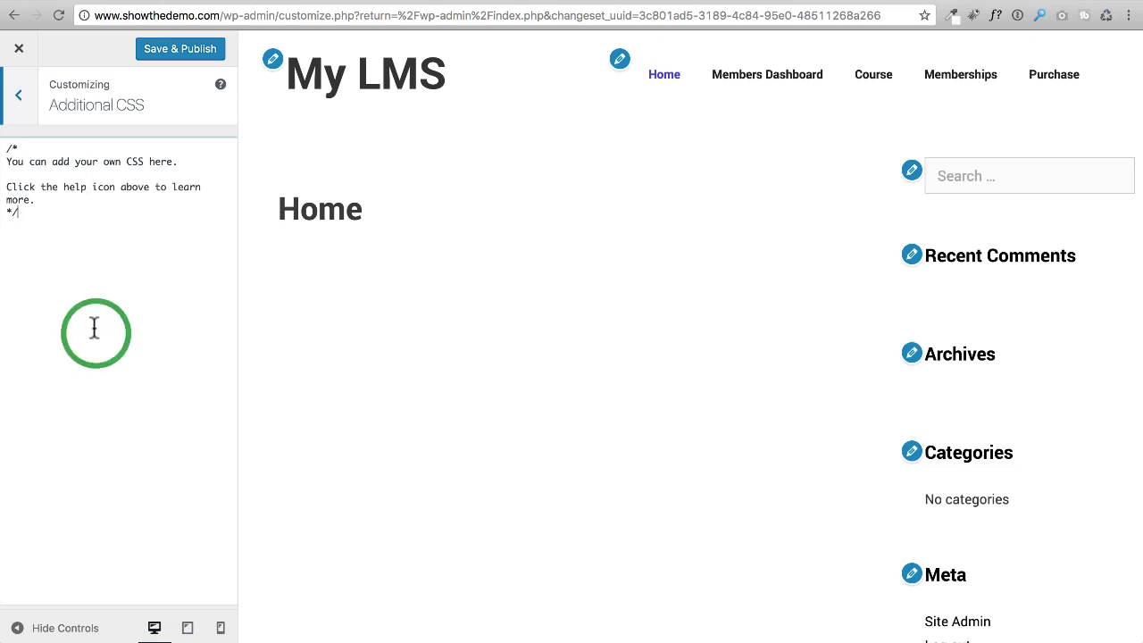
{"action": "key", "text": "super+a"}
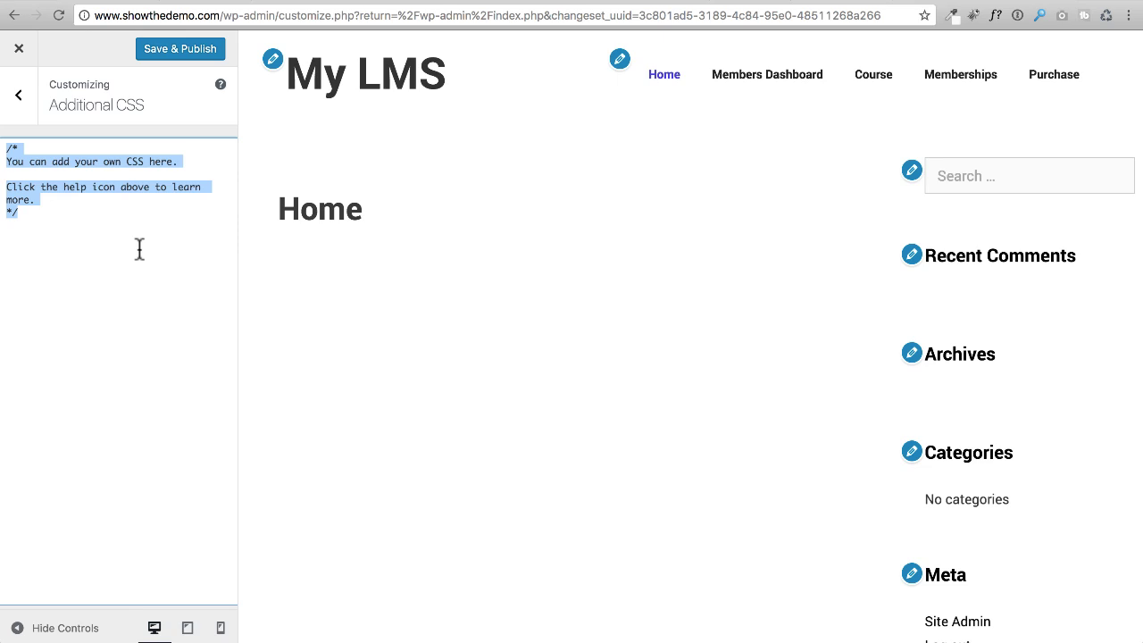
{"action": "key", "text": "super+v"}
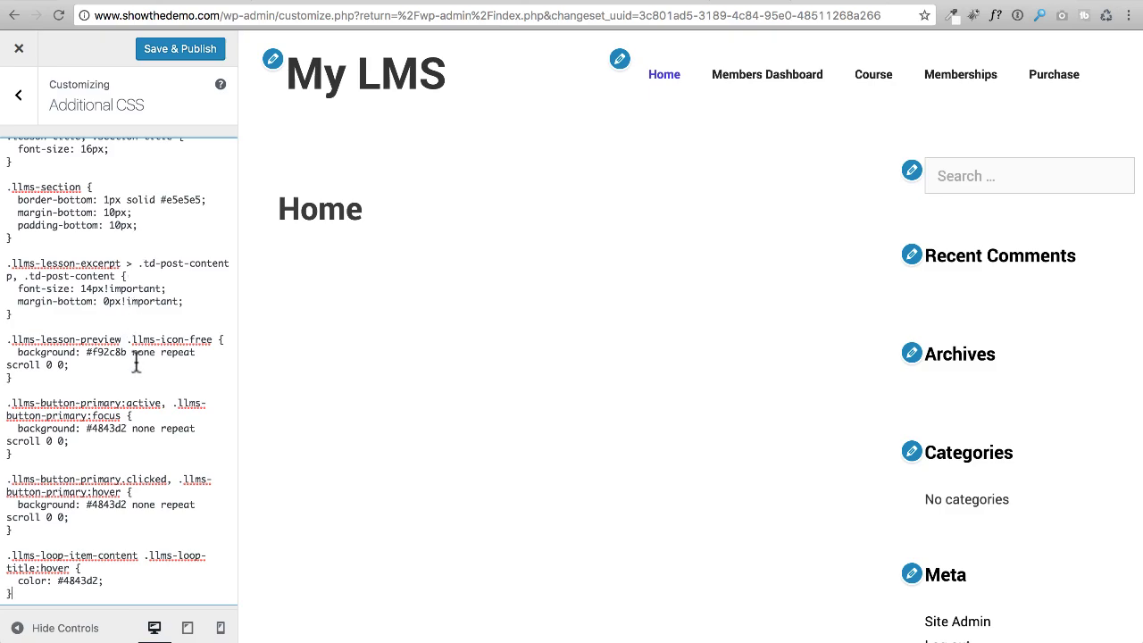
Examine the pasted CSS rules from the beginning through the Pricing Color Stamp Under Price rule and its background color code
{"action": "scroll", "coordinate": [136, 360], "scroll_direction": "up", "scroll_amount": 10}
{"action": "scroll", "coordinate": [136, 361], "scroll_direction": "up", "scroll_amount": 15}
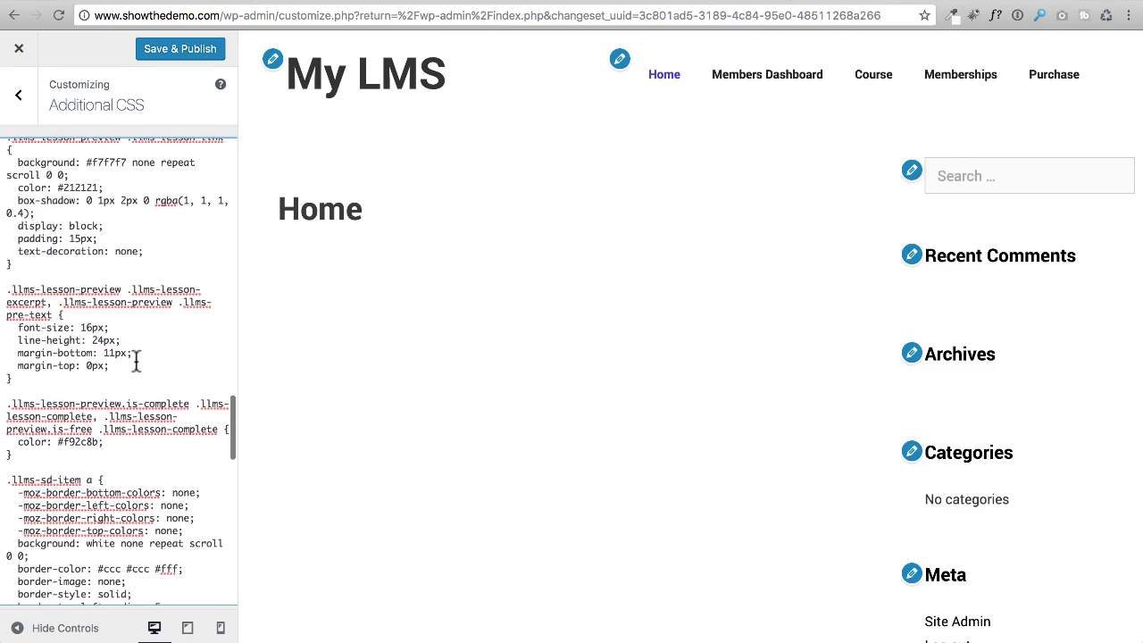
{"action": "scroll", "coordinate": [136, 361], "scroll_direction": "up", "scroll_amount": 10}
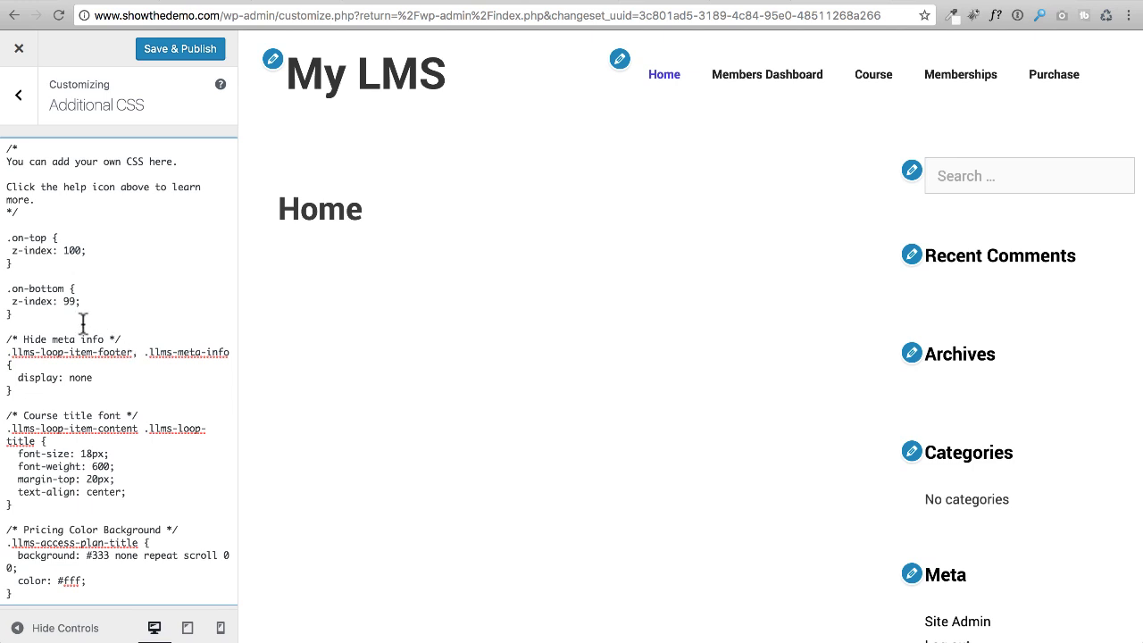
{"action": "scroll", "coordinate": [82, 321], "scroll_direction": "down", "scroll_amount": 2}
{"action": "scroll", "coordinate": [83, 325], "scroll_direction": "down", "scroll_amount": 1}
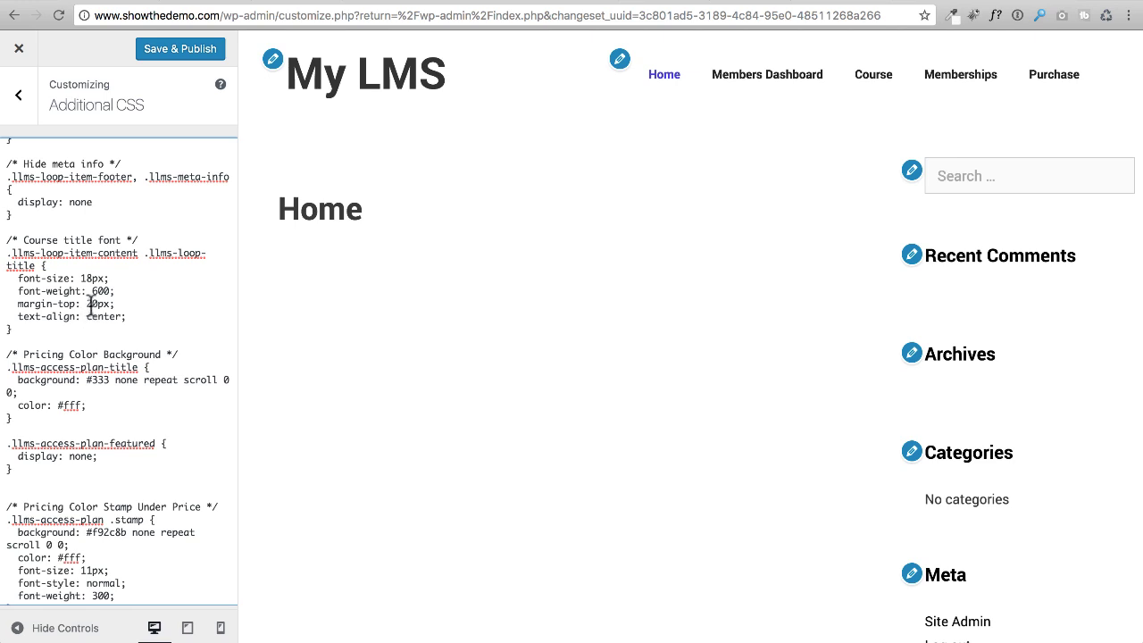
{"action": "scroll", "coordinate": [98, 390], "scroll_direction": "down", "scroll_amount": 5}
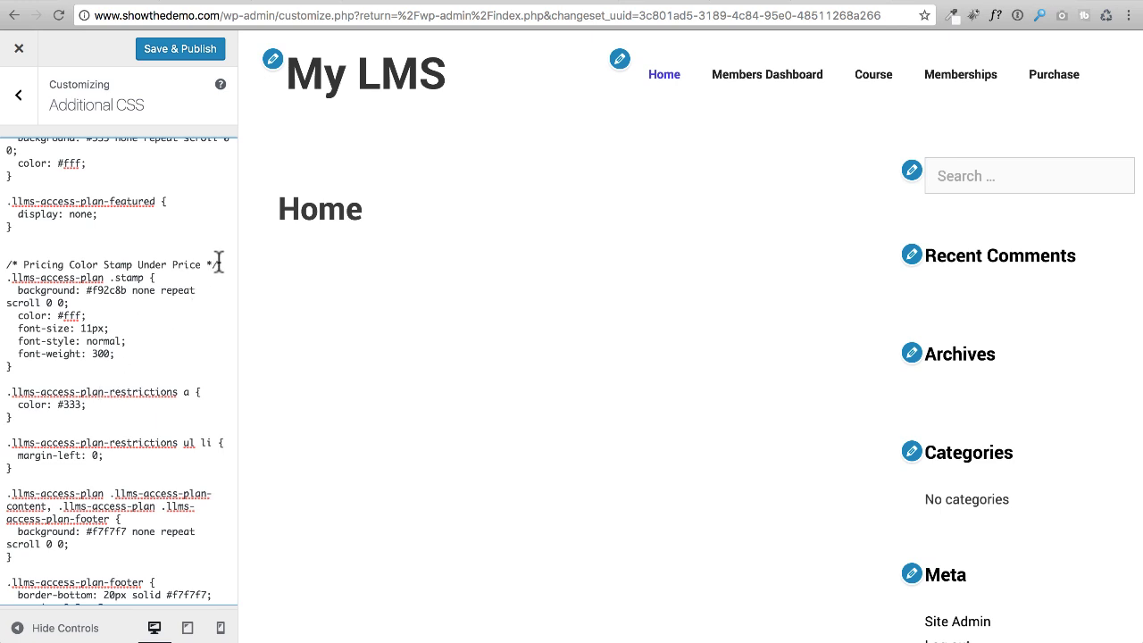
{"action": "left_click_drag", "start_coordinate": [218, 265], "coordinate": [6, 259]}
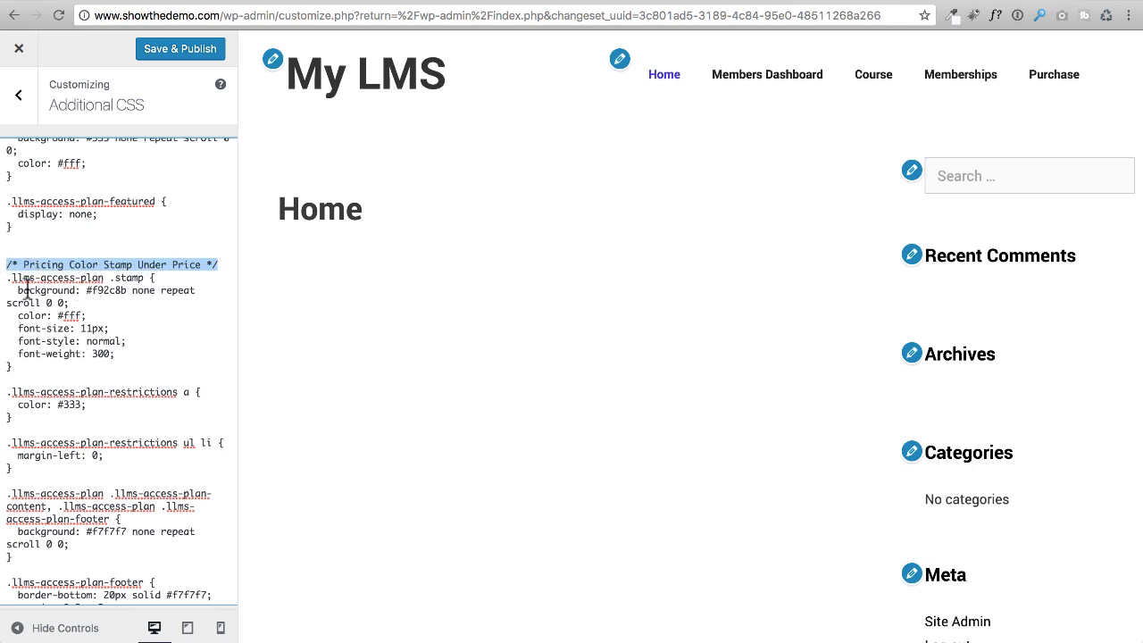
{"action": "left_click_drag", "start_coordinate": [18, 291], "coordinate": [127, 290]}
{"action": "left_click", "coordinate": [89, 290]}
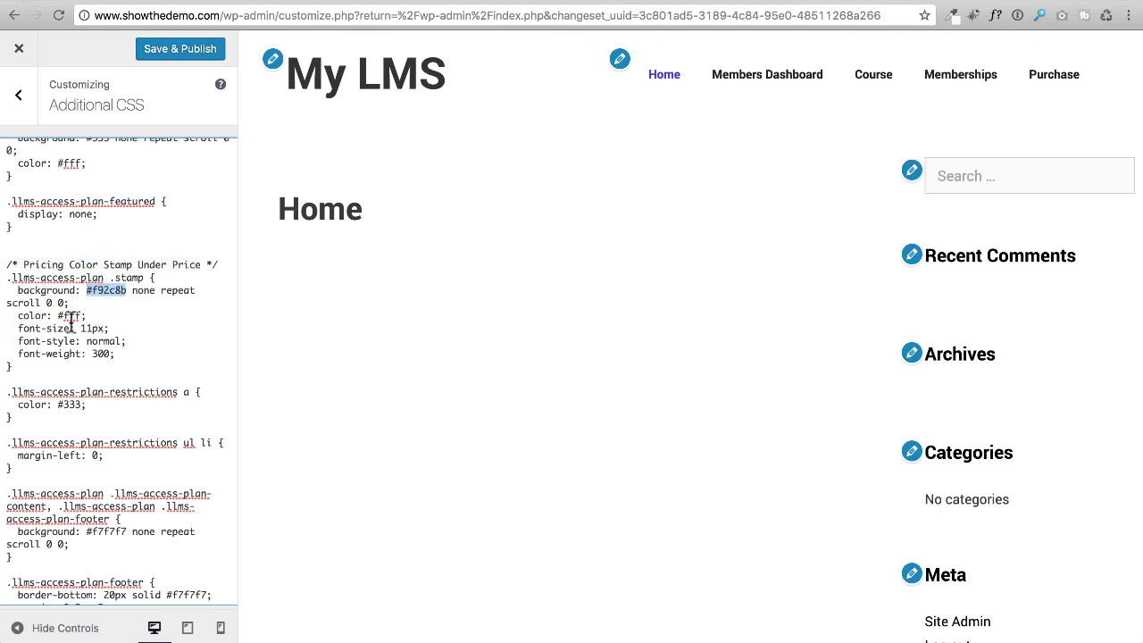
{"action": "left_click", "coordinate": [127, 315]}
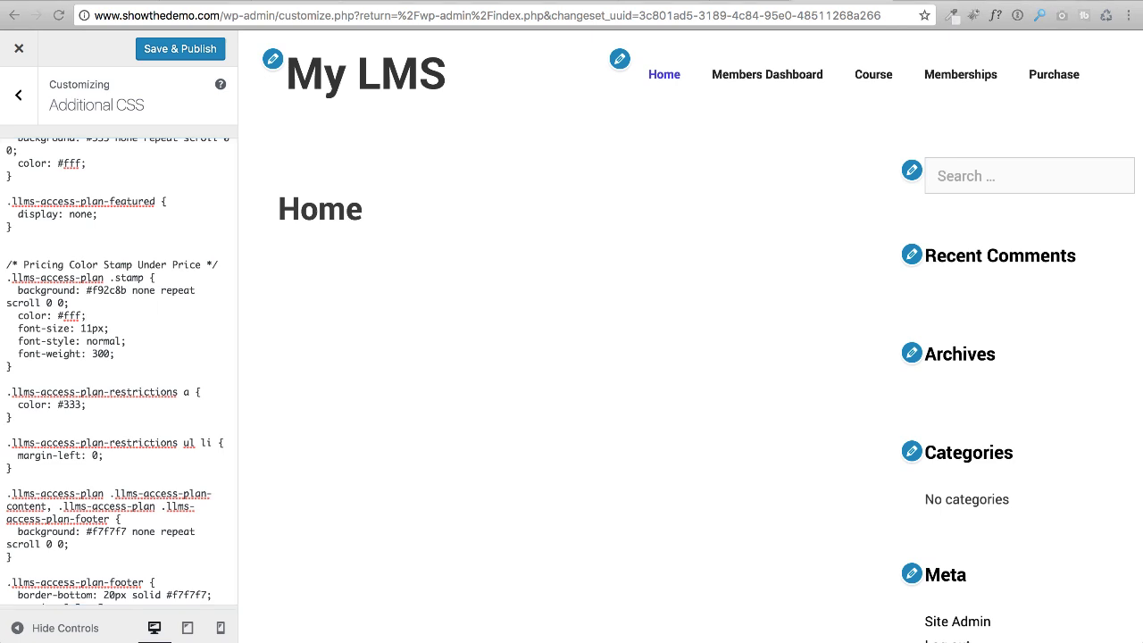
Bring back Custom CSS.txt, open Colors Used.txt from the 4. Custom CSS folder, and arrange both text windows side by side
{"action": "left_click_drag", "start_coordinate": [2, 123], "coordinate": [798, 83]}
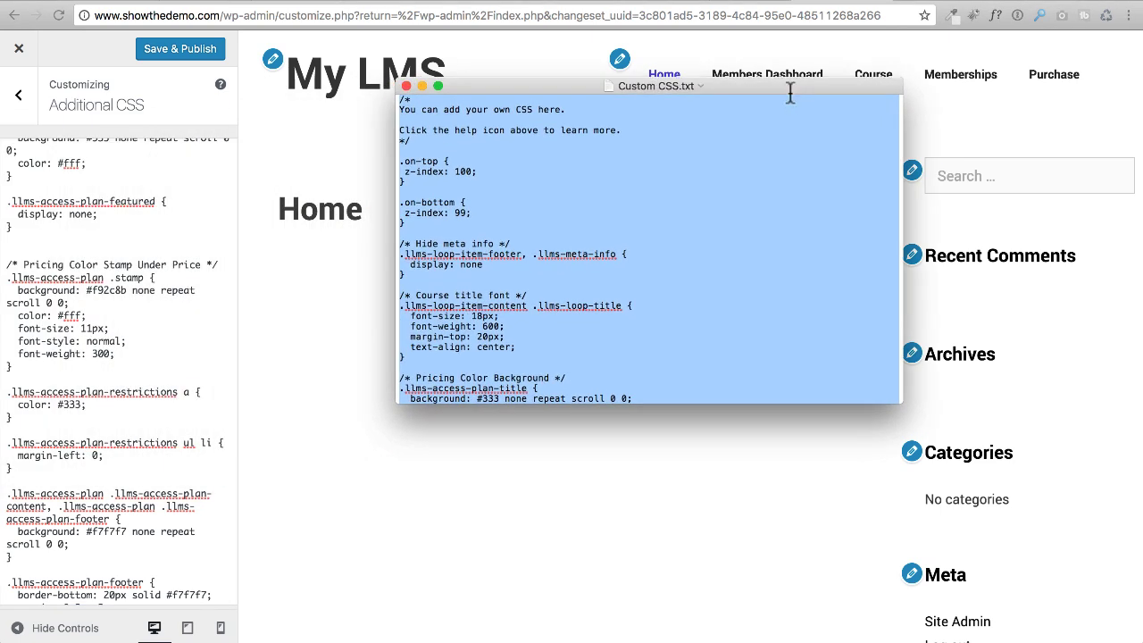
{"action": "left_click", "coordinate": [755, 203]}
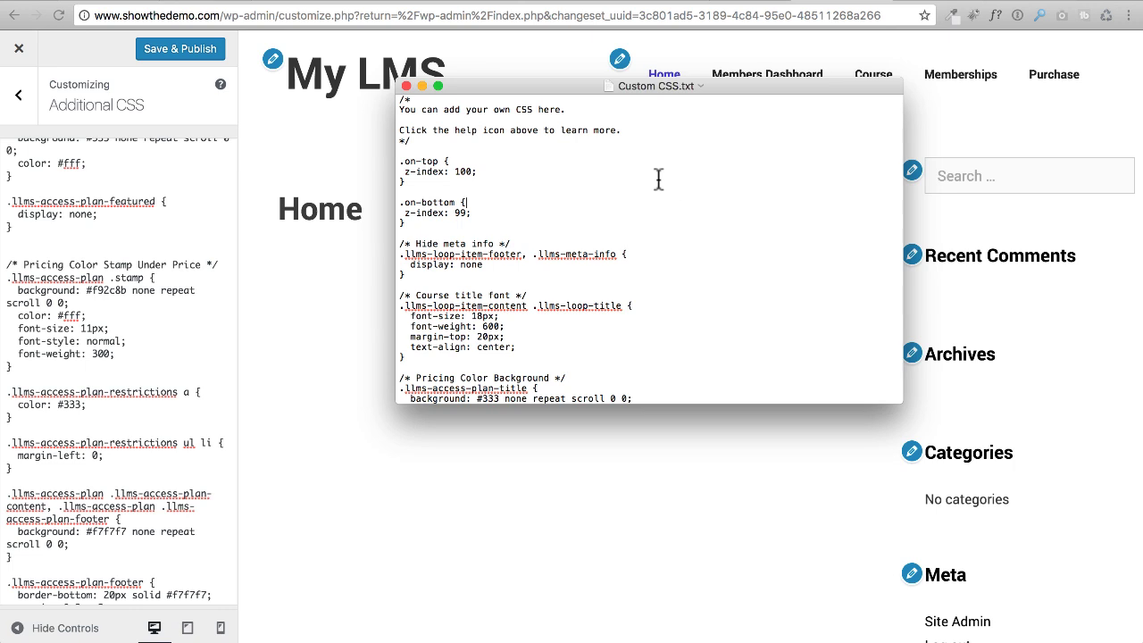
{"action": "left_click", "coordinate": [744, 87]}
{"action": "left_click_drag", "start_coordinate": [745, 82], "coordinate": [879, 79]}
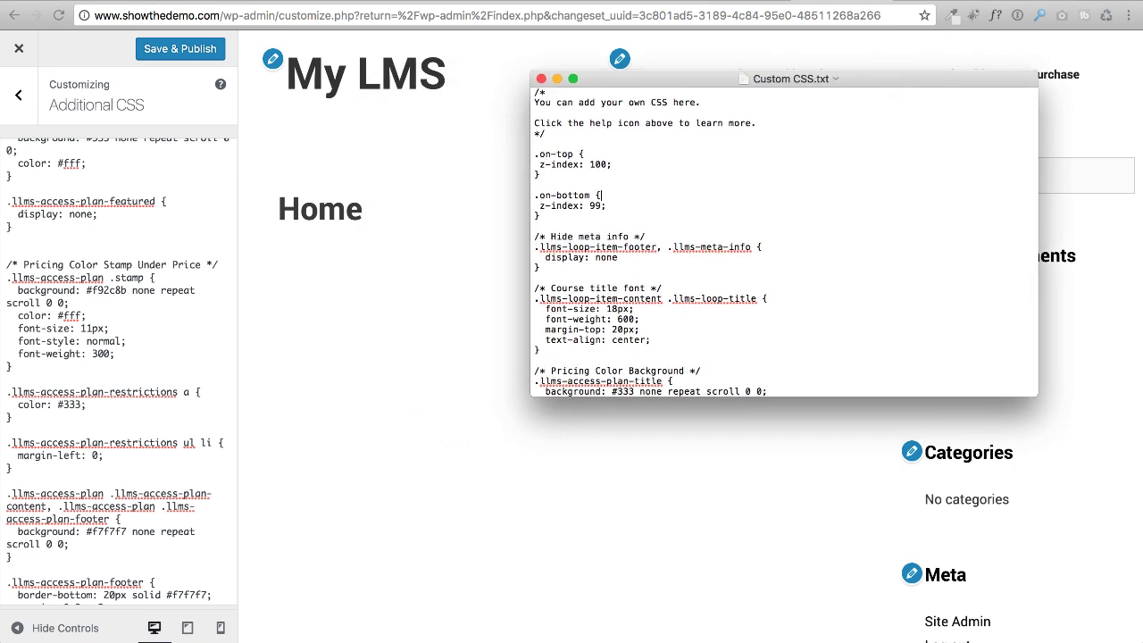
{"action": "left_click_drag", "start_coordinate": [228, 640], "coordinate": [306, 203]}
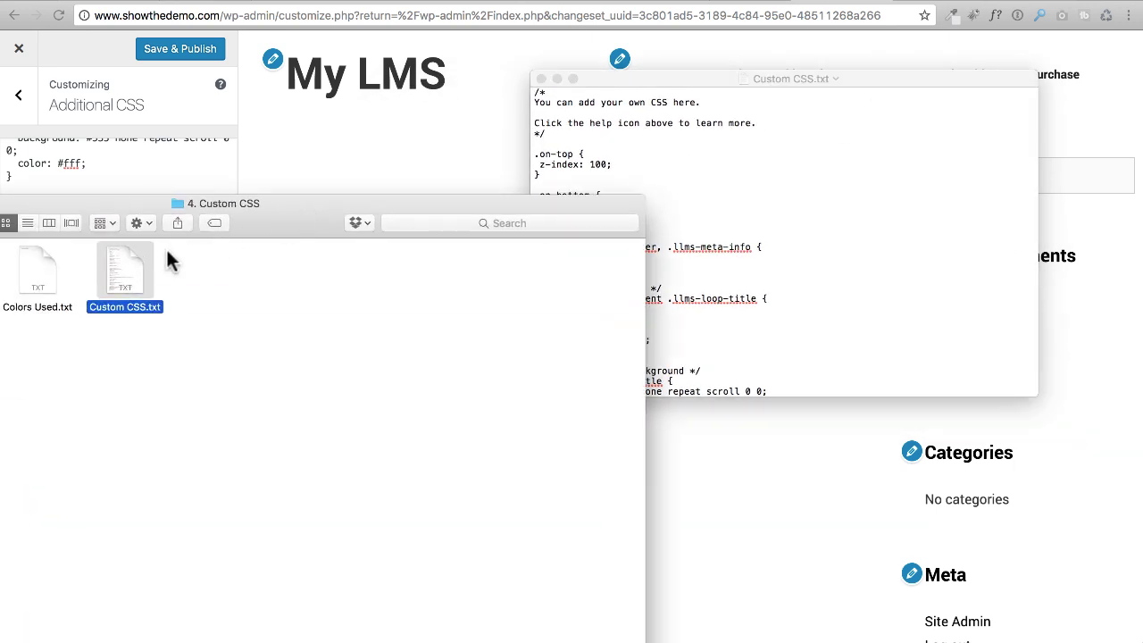
{"action": "double_click", "coordinate": [40, 287]}
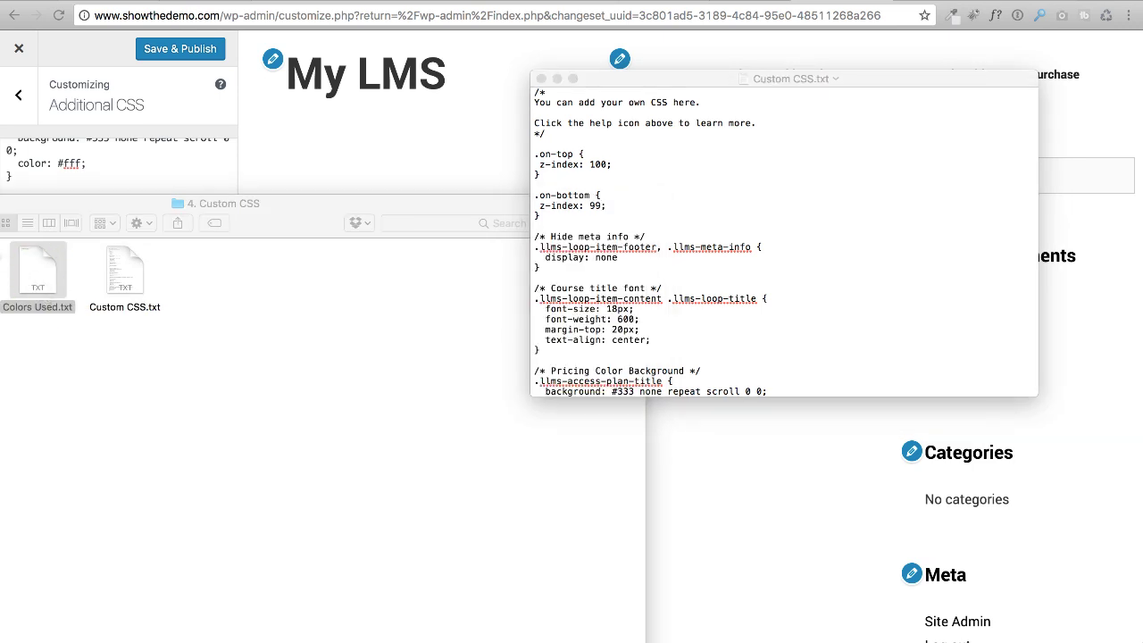
{"action": "left_click_drag", "start_coordinate": [285, 205], "coordinate": [210, 640]}
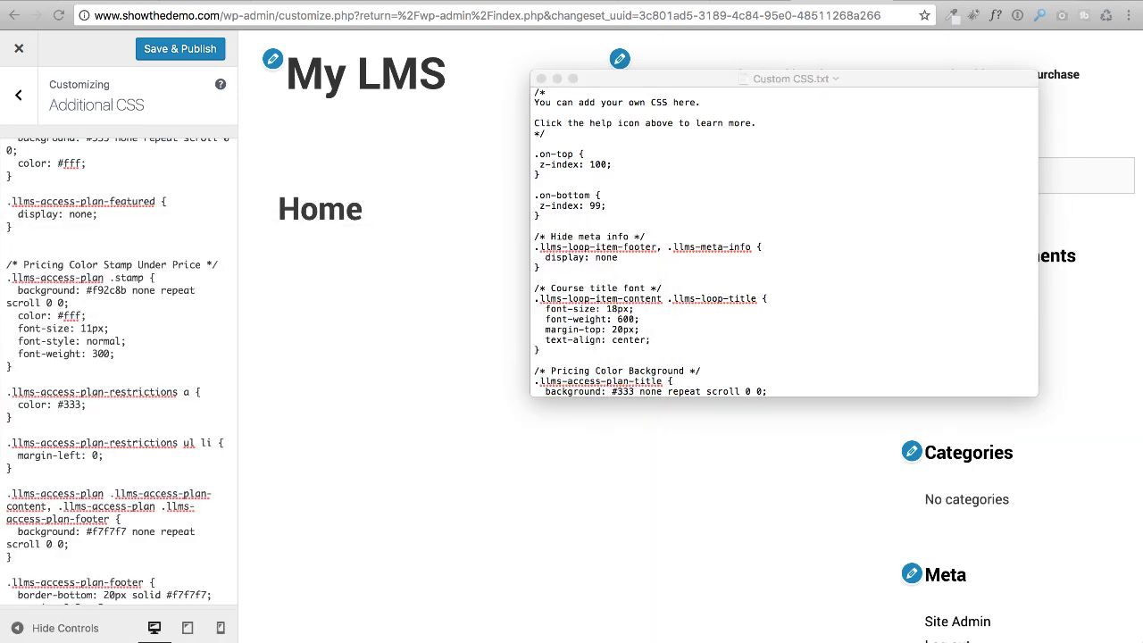
{"action": "left_click_drag", "start_coordinate": [245, 223], "coordinate": [240, 80]}
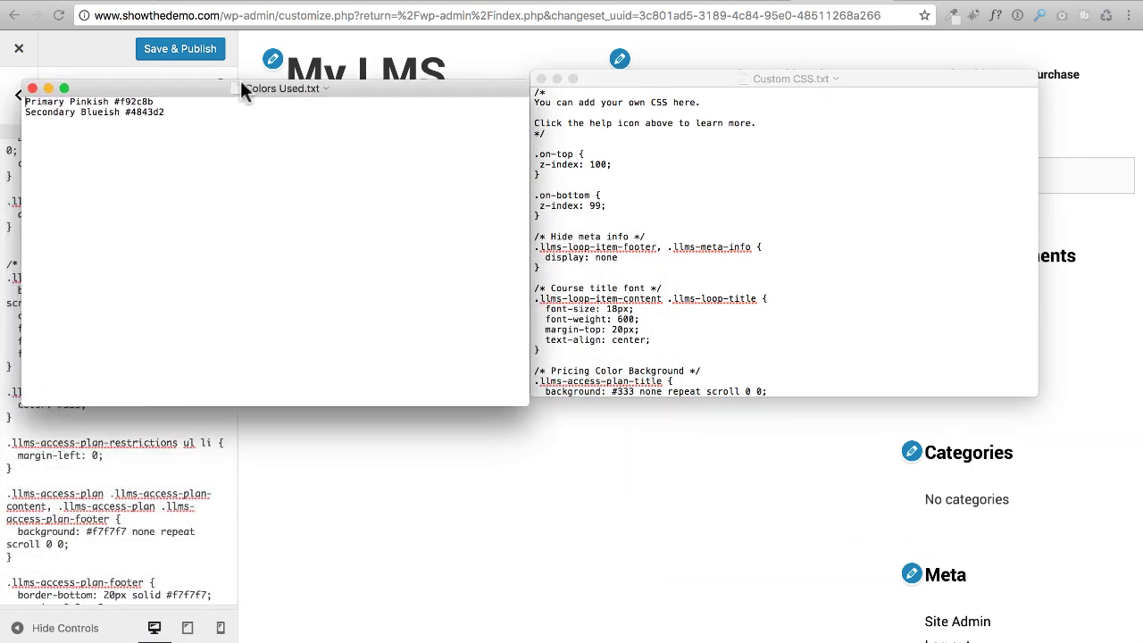
{"action": "left_click_drag", "start_coordinate": [696, 78], "coordinate": [726, 79]}
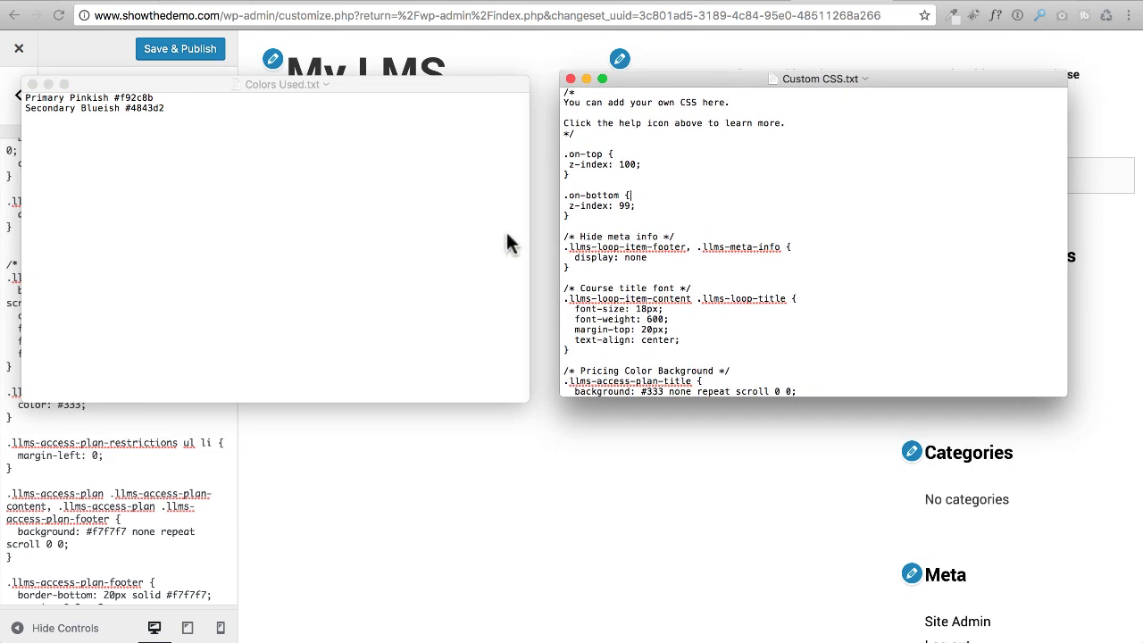
Review the Primary Pinkish and Secondary Blueish color codes in Colors Used.txt alongside Custom CSS.txt
{"action": "left_click", "coordinate": [214, 223]}
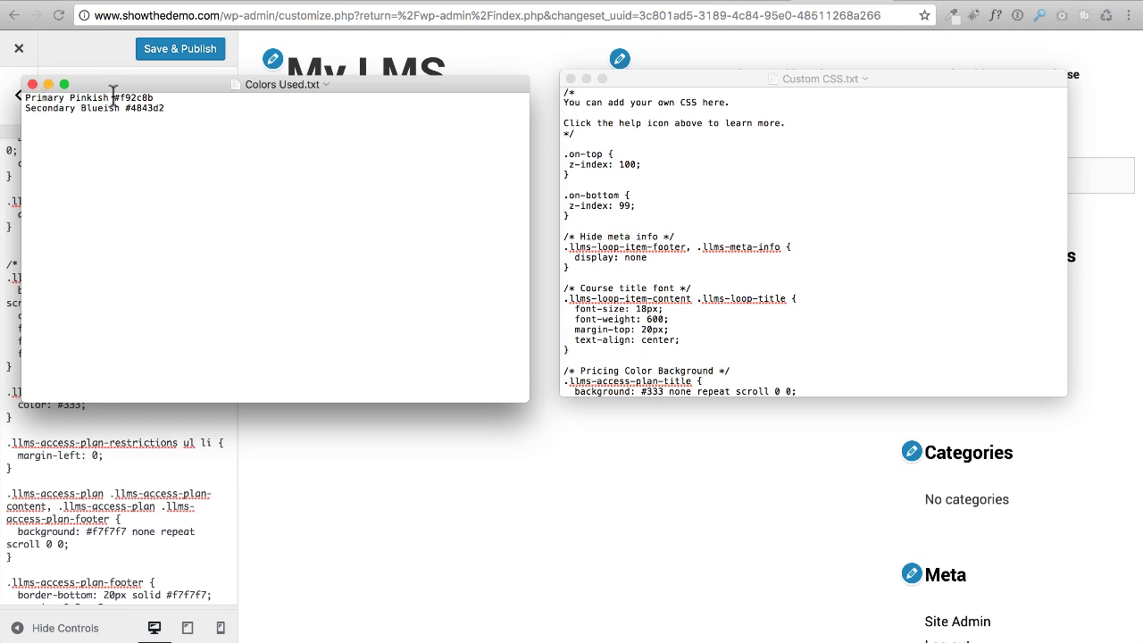
{"action": "left_click_drag", "start_coordinate": [113, 97], "coordinate": [170, 105]}
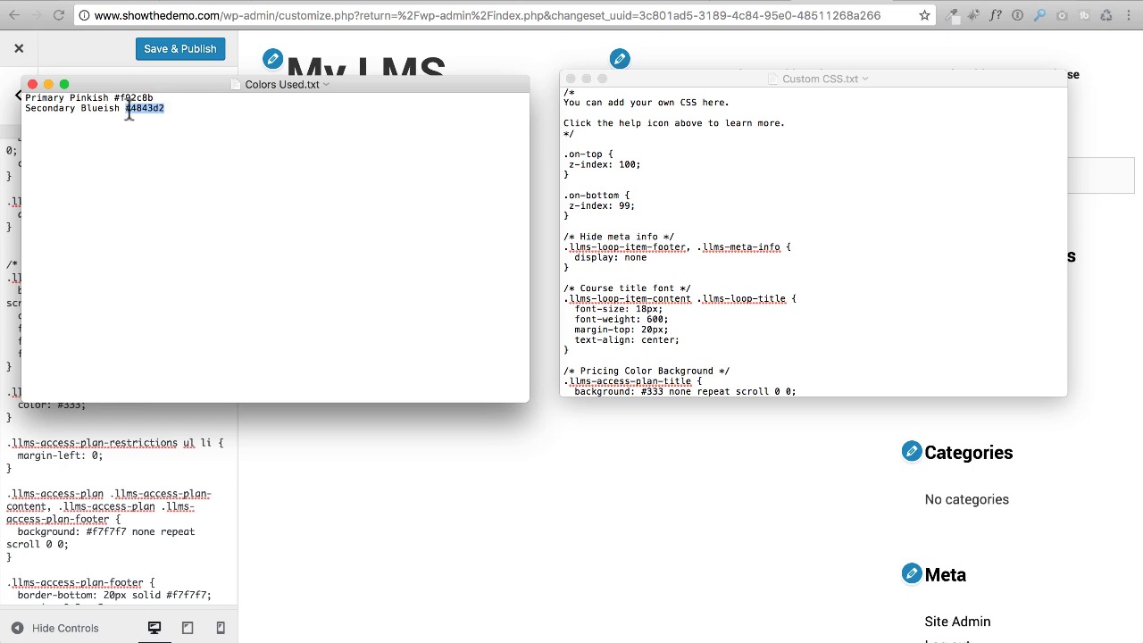
{"action": "double_click", "coordinate": [129, 97]}
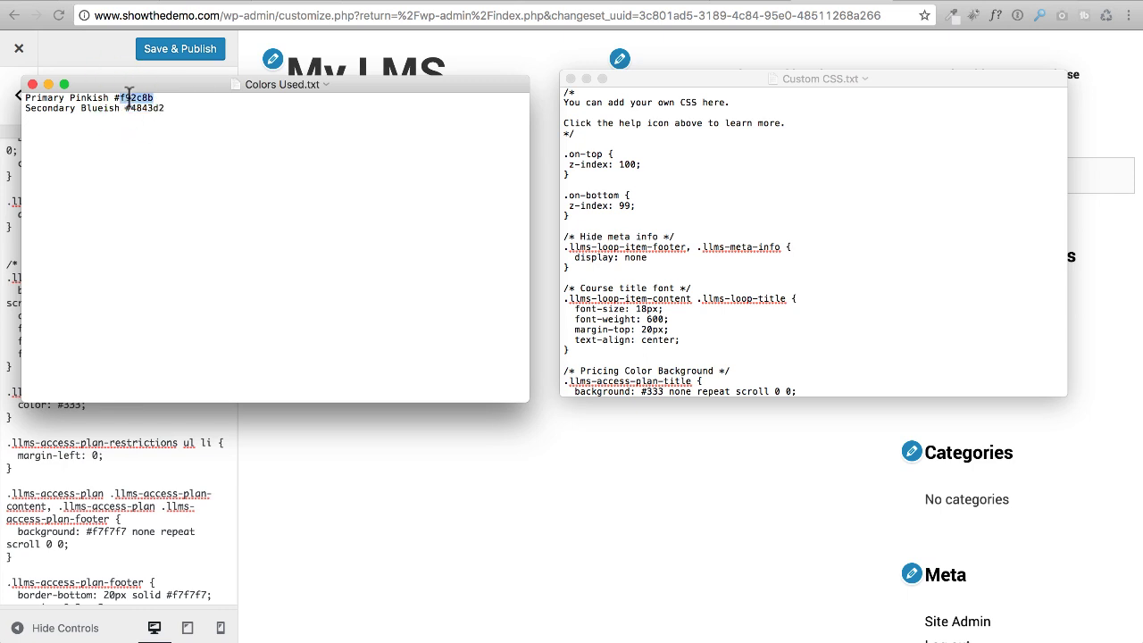
{"action": "left_click", "coordinate": [145, 107]}
{"action": "triple_click", "coordinate": [144, 108]}
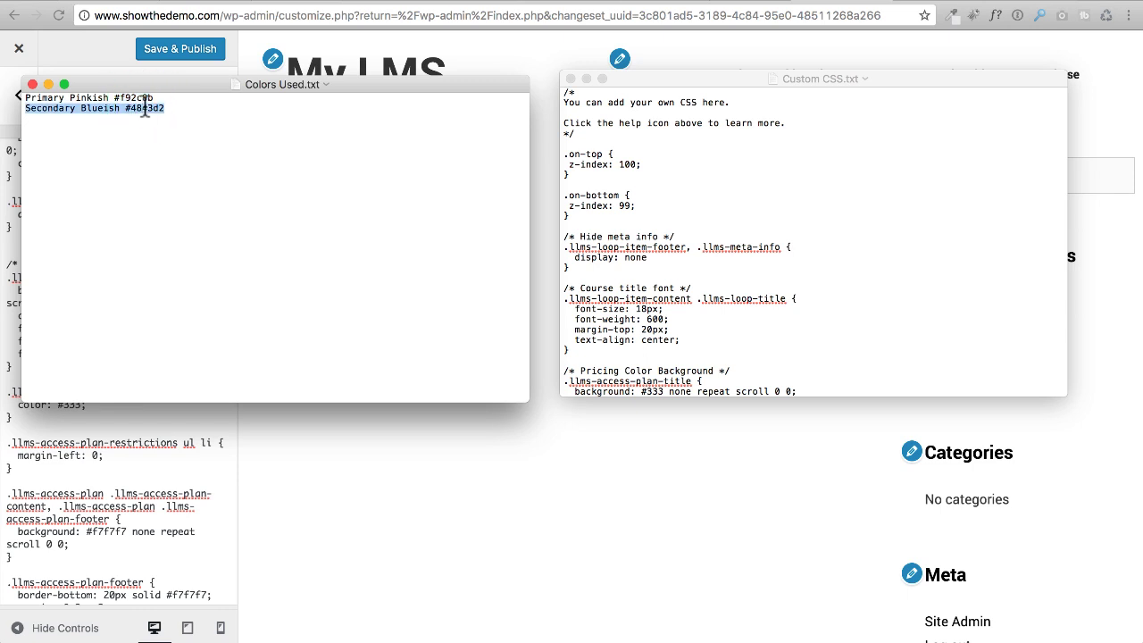
{"action": "left_click", "coordinate": [145, 107]}
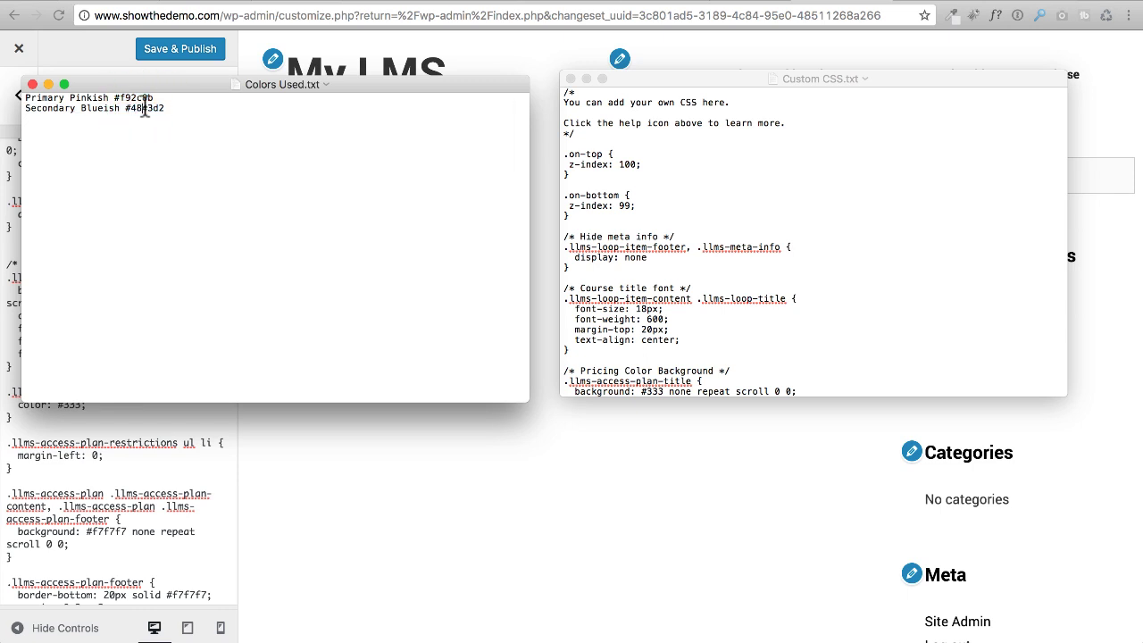
{"action": "left_click", "coordinate": [687, 82]}
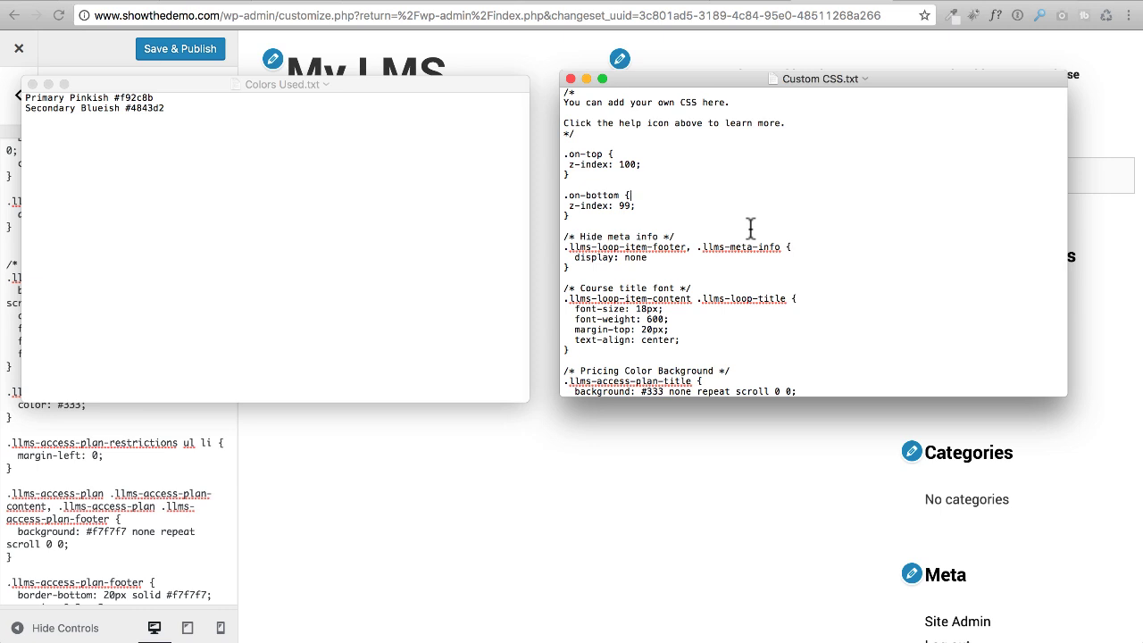
{"action": "left_click", "coordinate": [114, 95]}
{"action": "left_click_drag", "start_coordinate": [114, 96], "coordinate": [159, 94]}
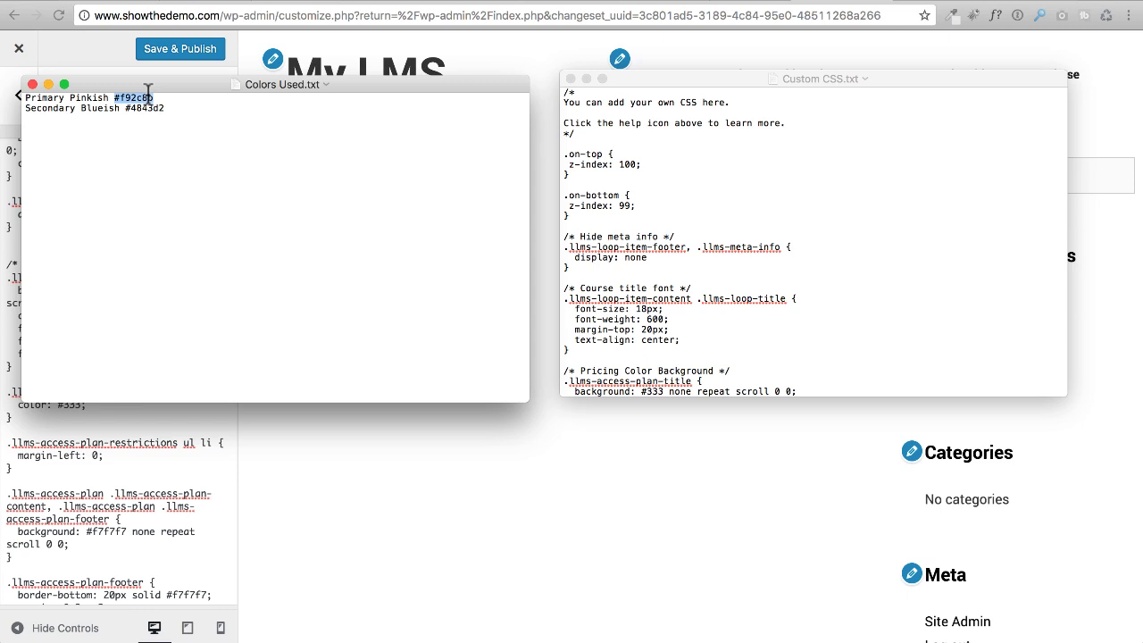
{"action": "left_click", "coordinate": [799, 220]}
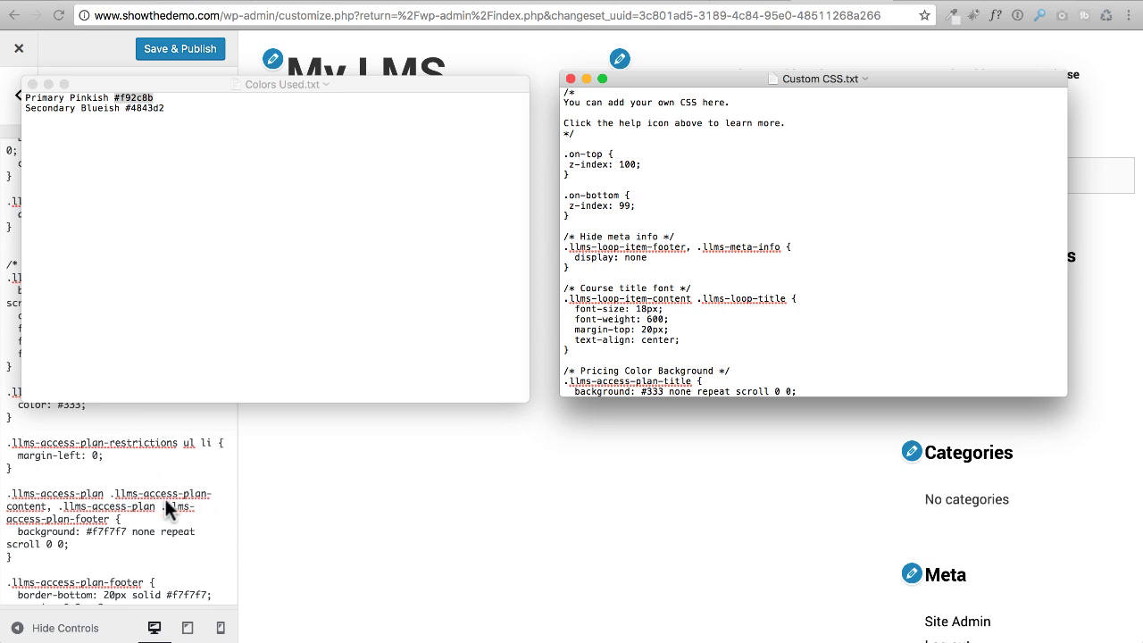
Copy the primary color code #f92c8b from Colors Used.txt, search Custom CSS.txt for it, and look through the matching rules
{"action": "double_click", "coordinate": [148, 98]}
{"action": "key", "text": "super+c"}
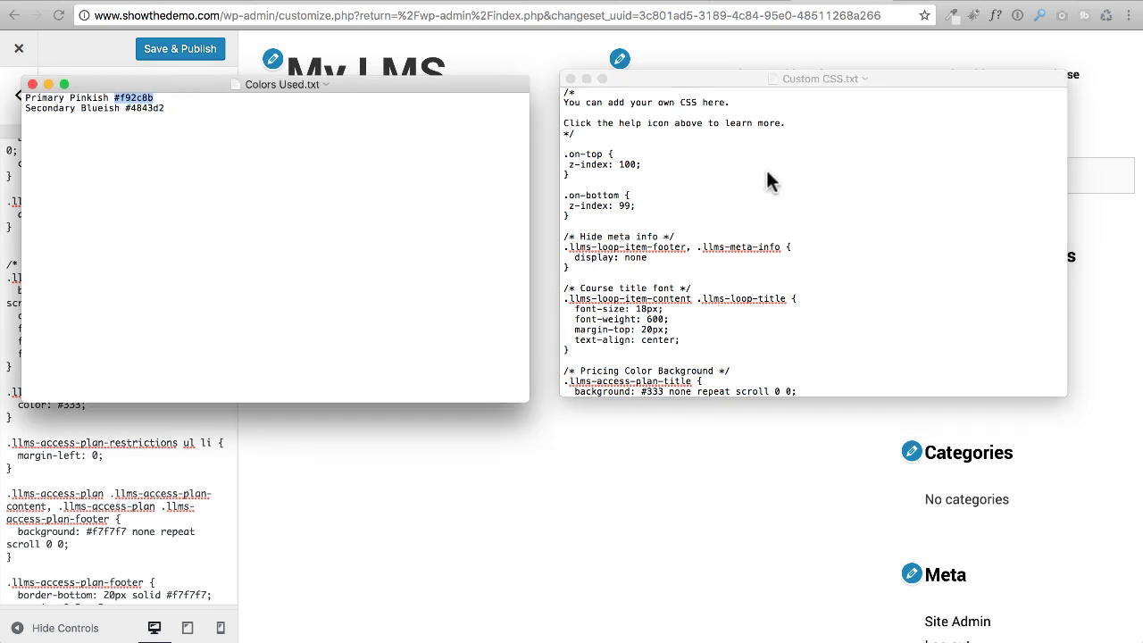
{"action": "left_click", "coordinate": [852, 176]}
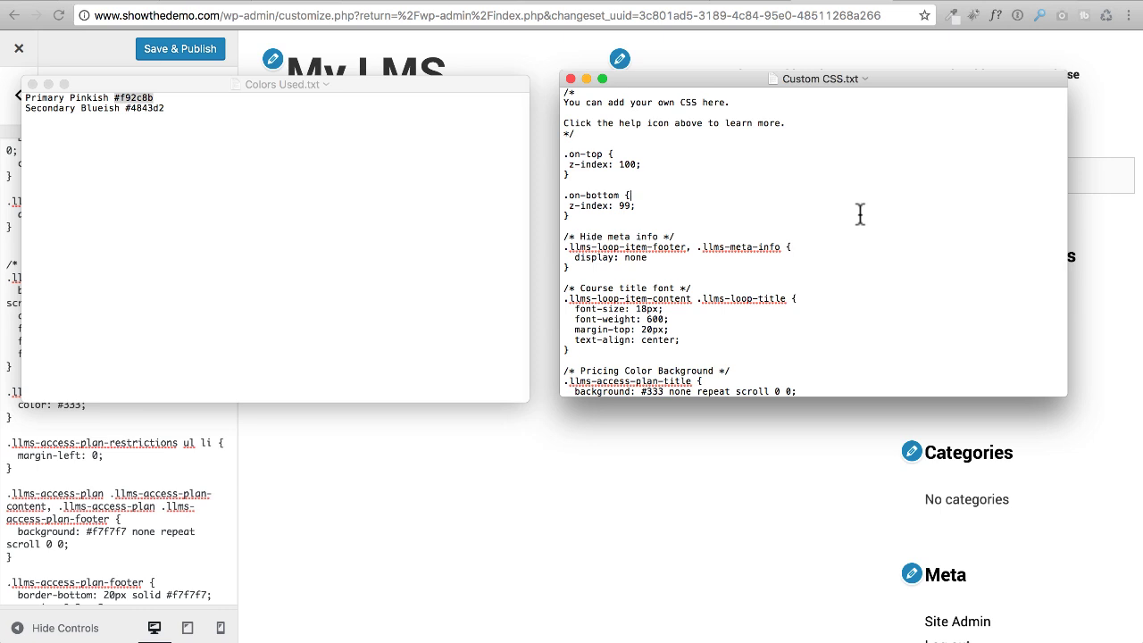
{"action": "key", "text": "super+f"}
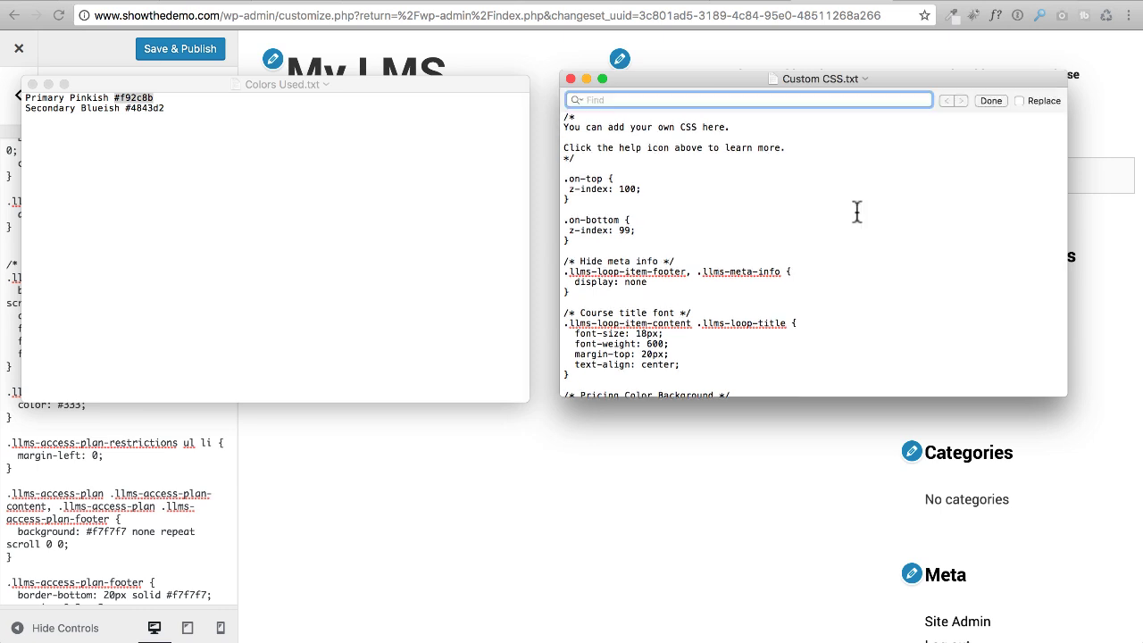
{"action": "left_click", "coordinate": [614, 99]}
{"action": "key", "text": "super+v"}
{"action": "key", "text": "Return"}
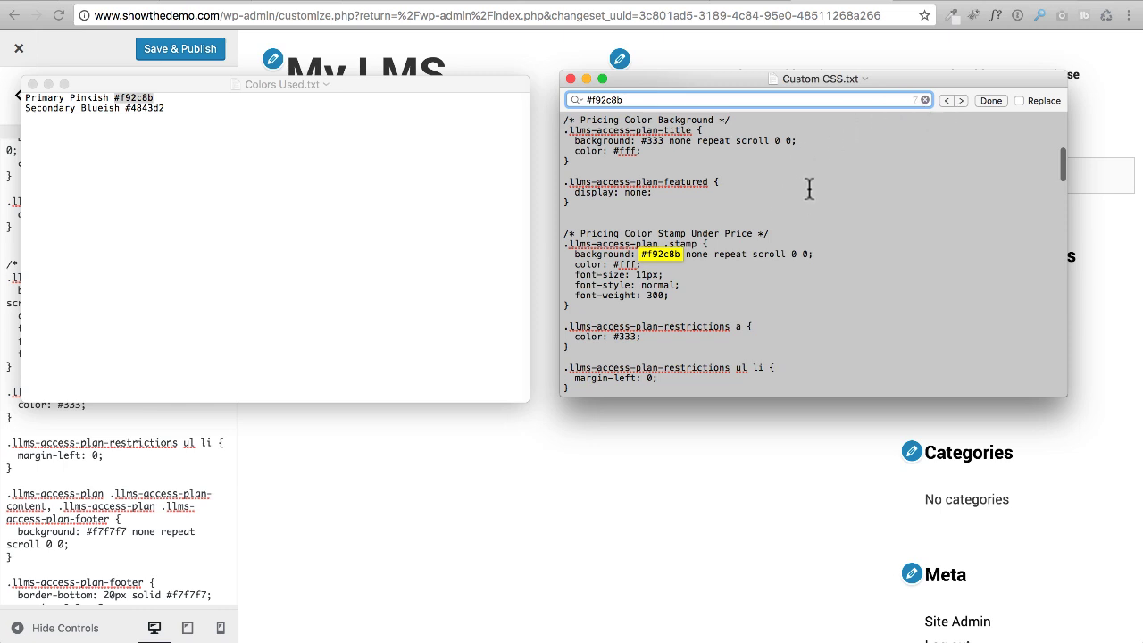
{"action": "scroll", "coordinate": [720, 242], "scroll_direction": "down", "scroll_amount": 10}
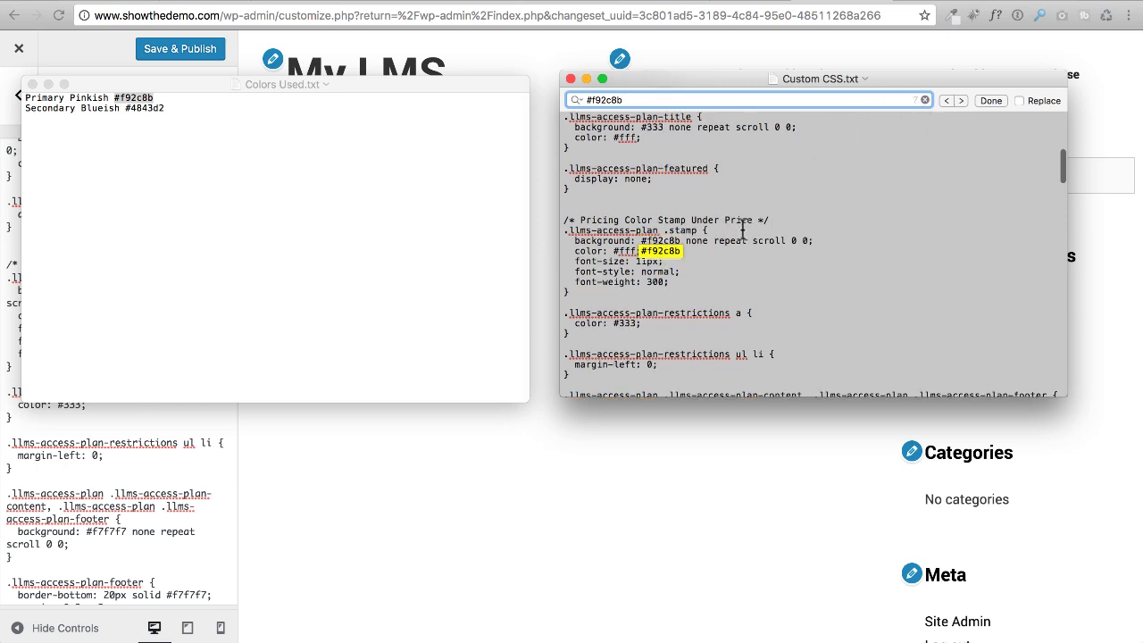
{"action": "scroll", "coordinate": [740, 234], "scroll_direction": "up", "scroll_amount": 3}
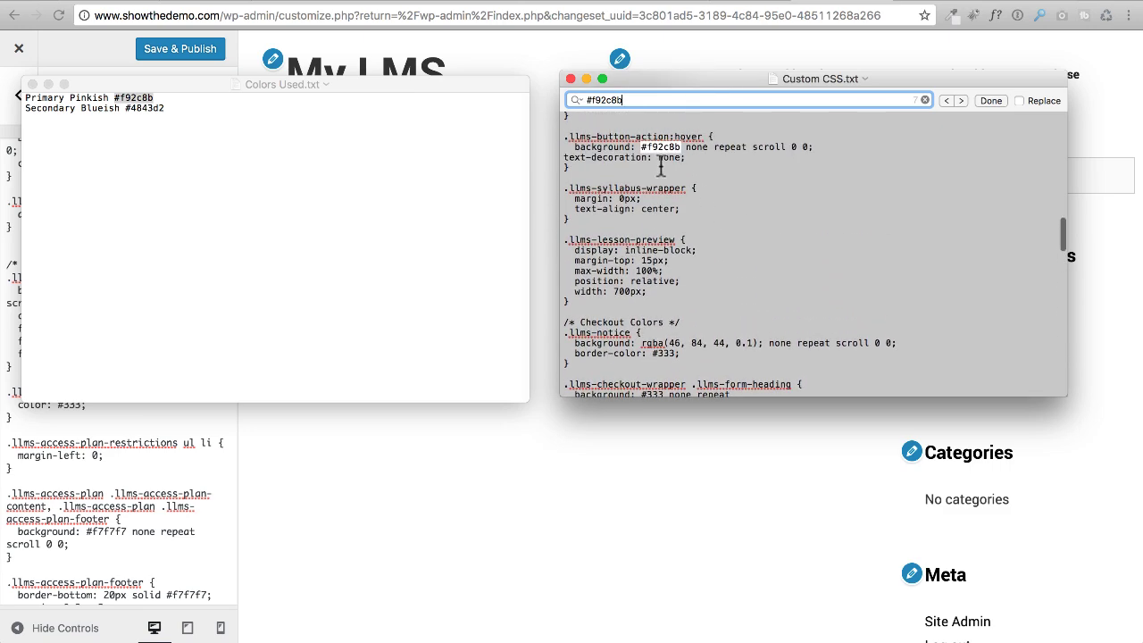
Look over the rules matching #f92c8b in Custom CSS.txt and show the replacement field for that search
{"action": "scroll", "coordinate": [708, 191], "scroll_direction": "down", "scroll_amount": 8}
{"action": "scroll", "coordinate": [707, 190], "scroll_direction": "up", "scroll_amount": 15}
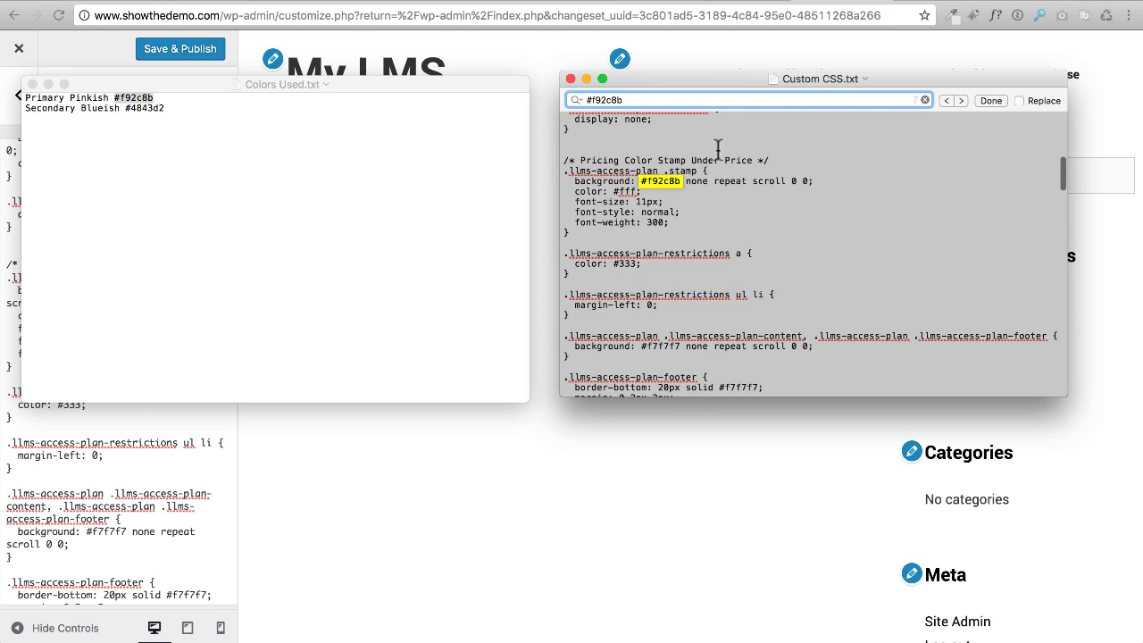
{"action": "left_click", "coordinate": [1020, 100]}
{"action": "left_click", "coordinate": [646, 119]}
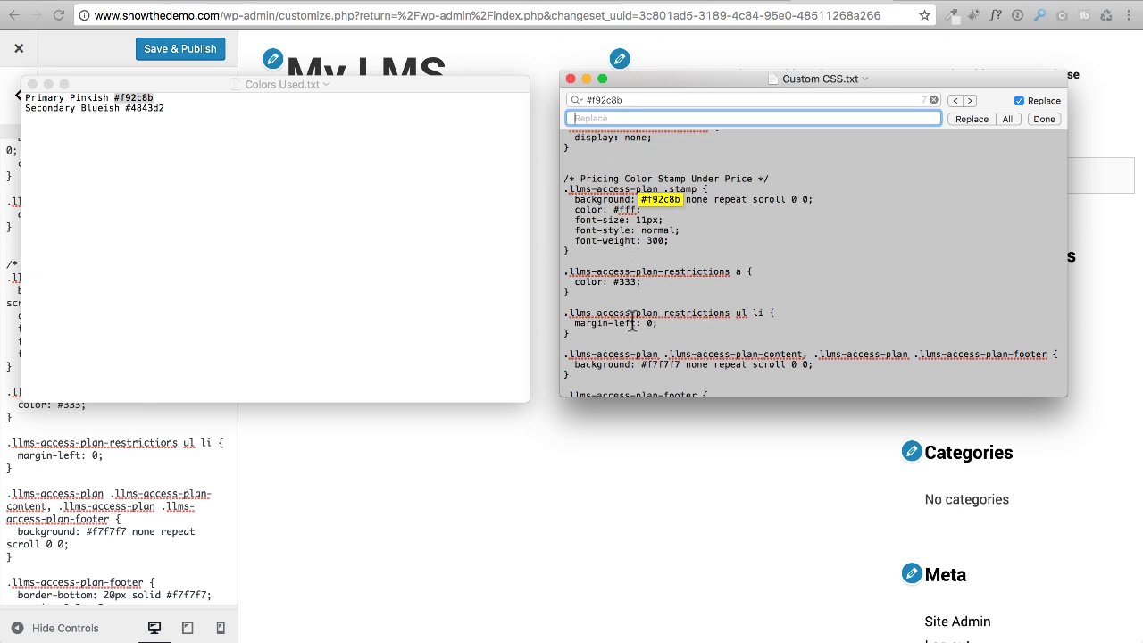
{"action": "left_click", "coordinate": [658, 250]}
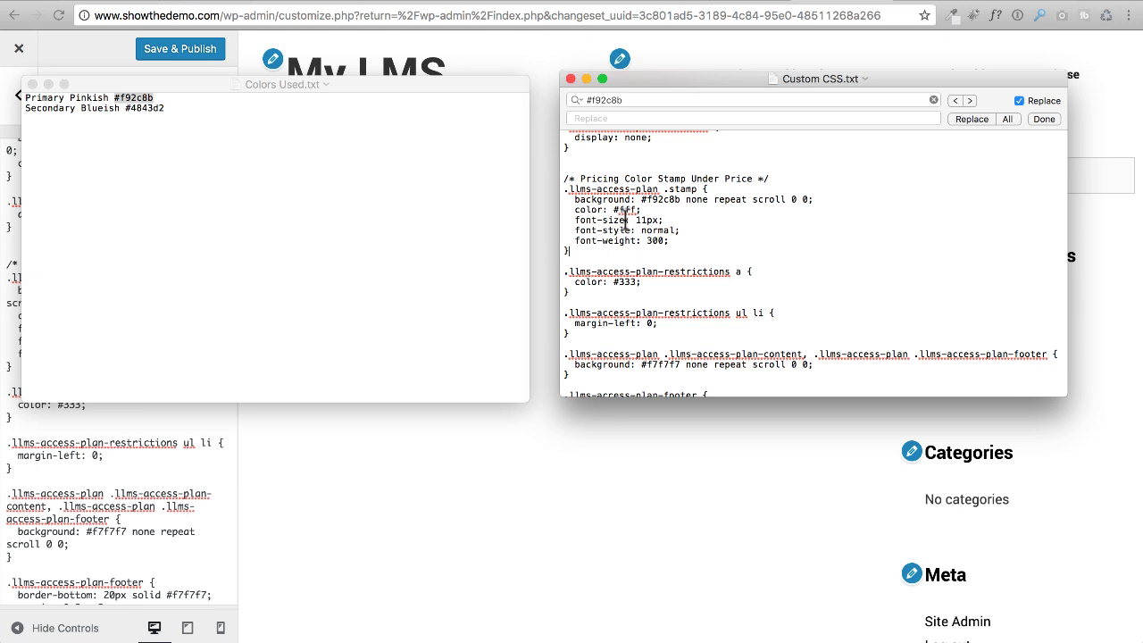
Bring both text windows back from behind the browser, and move Colors Used.txt and Custom CSS.txt off the customizer
{"action": "left_click", "coordinate": [337, 484]}
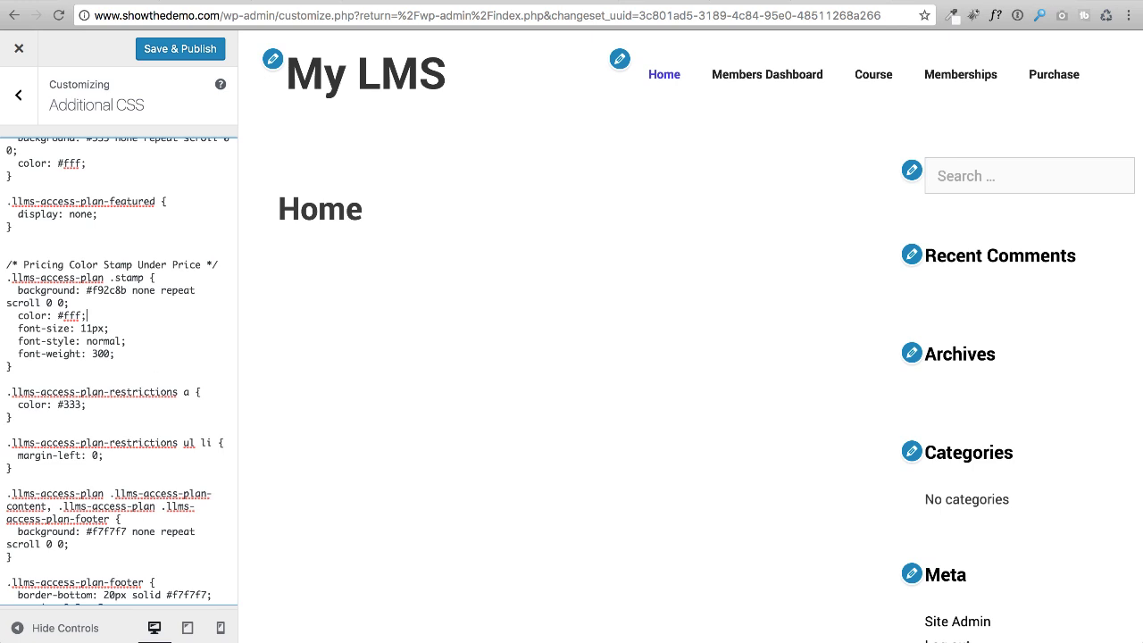
{"action": "key", "text": "super+Tab"}
{"action": "left_click", "coordinate": [123, 102]}
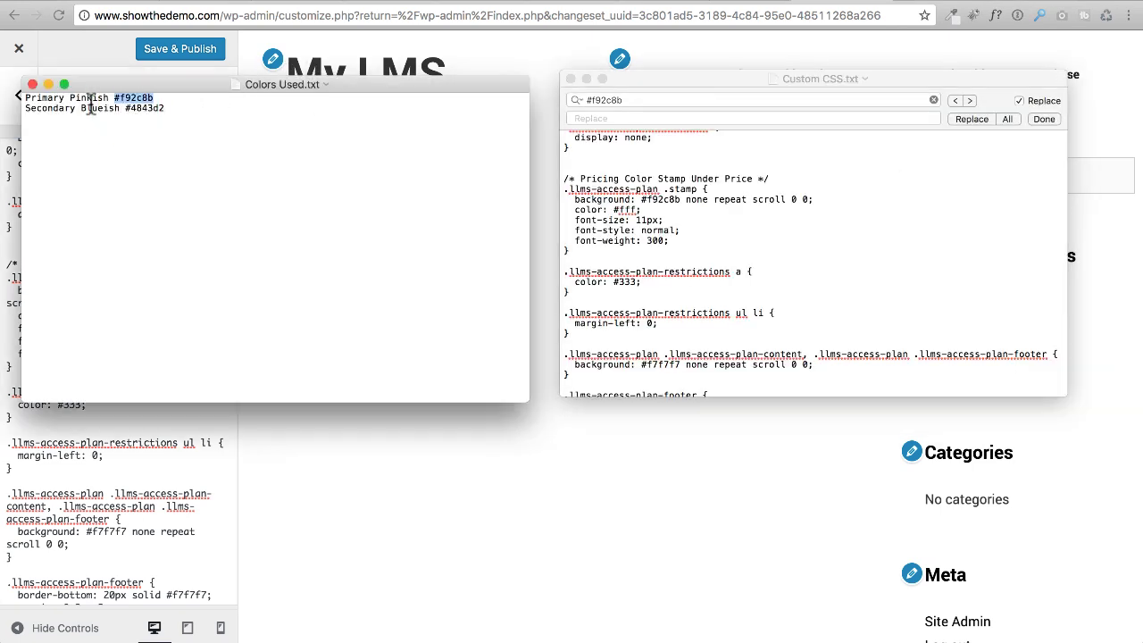
{"action": "left_click", "coordinate": [91, 107]}
{"action": "left_click_drag", "start_coordinate": [186, 83], "coordinate": [0, 97]}
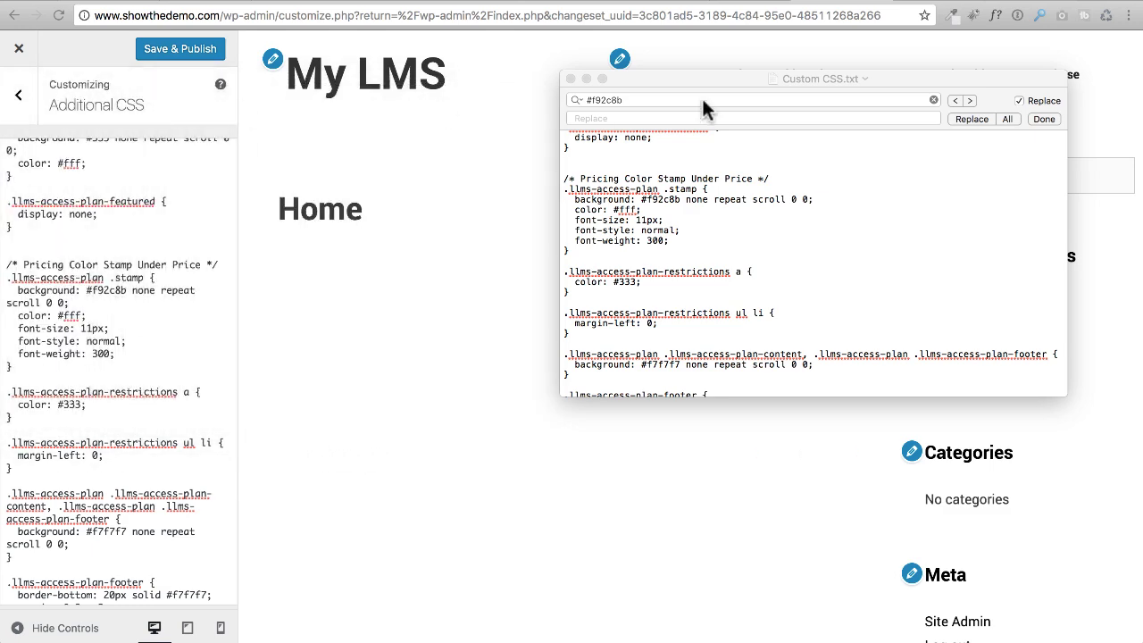
{"action": "left_click_drag", "start_coordinate": [838, 78], "coordinate": [0, 313]}
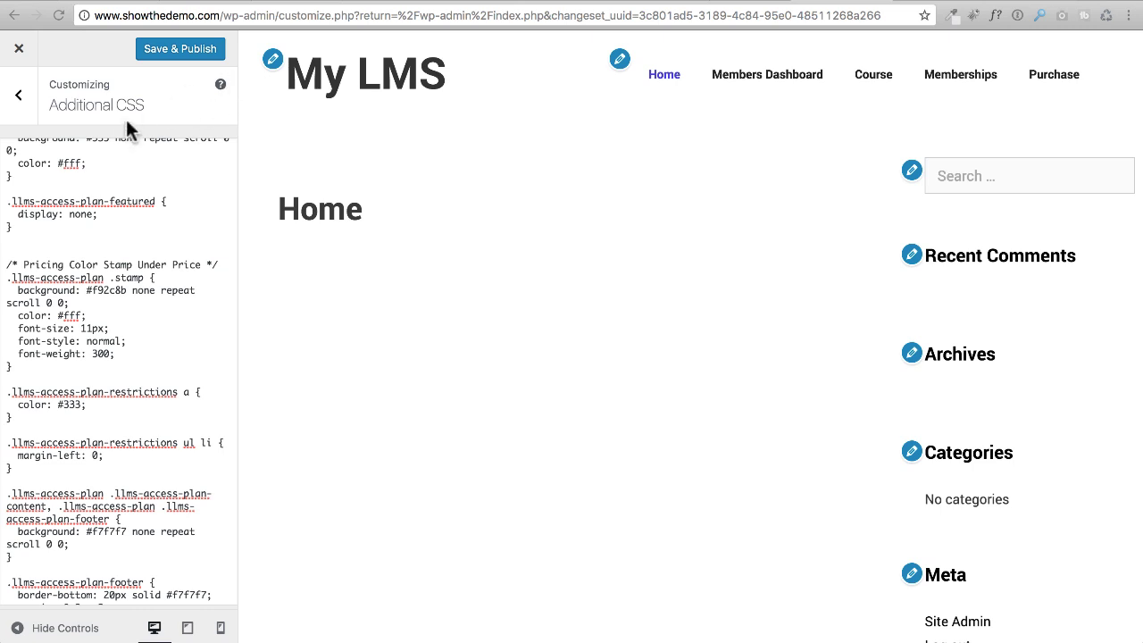
Pull the Custom CSS.txt window back over the site preview and move it out of the way again
{"action": "left_click", "coordinate": [180, 113]}
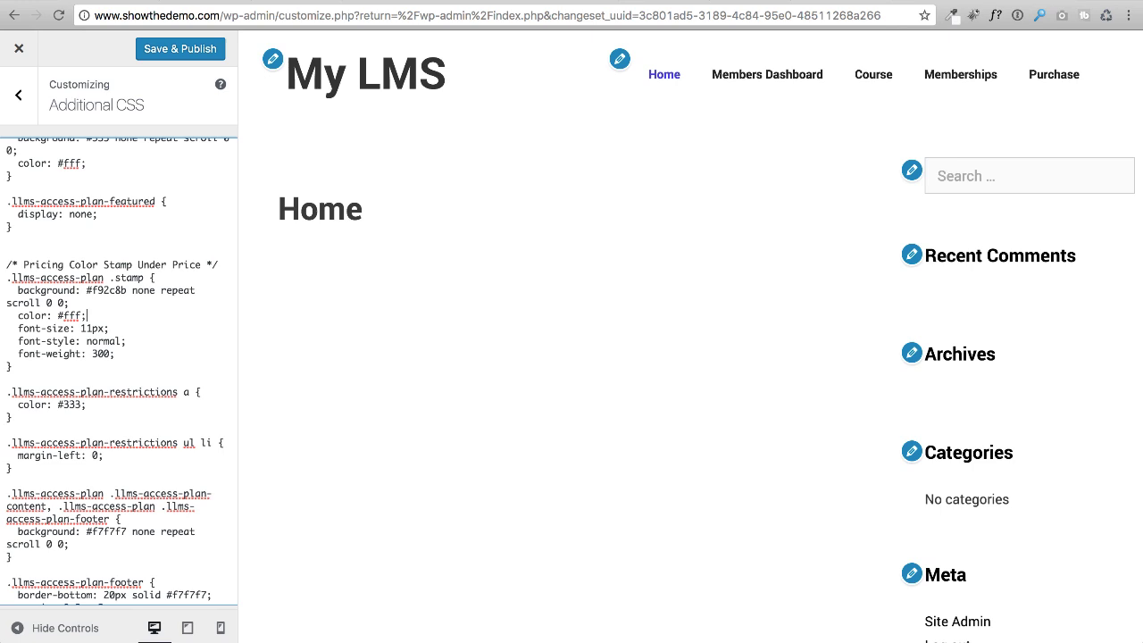
{"action": "left_click_drag", "start_coordinate": [0, 265], "coordinate": [695, 140]}
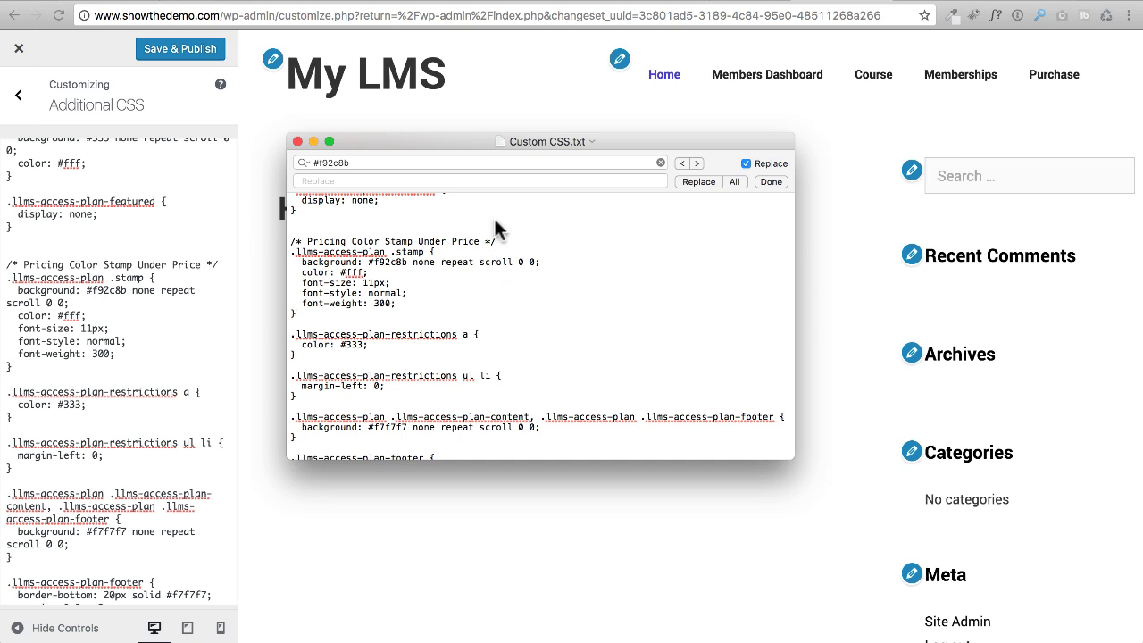
{"action": "left_click_drag", "start_coordinate": [467, 144], "coordinate": [471, 136]}
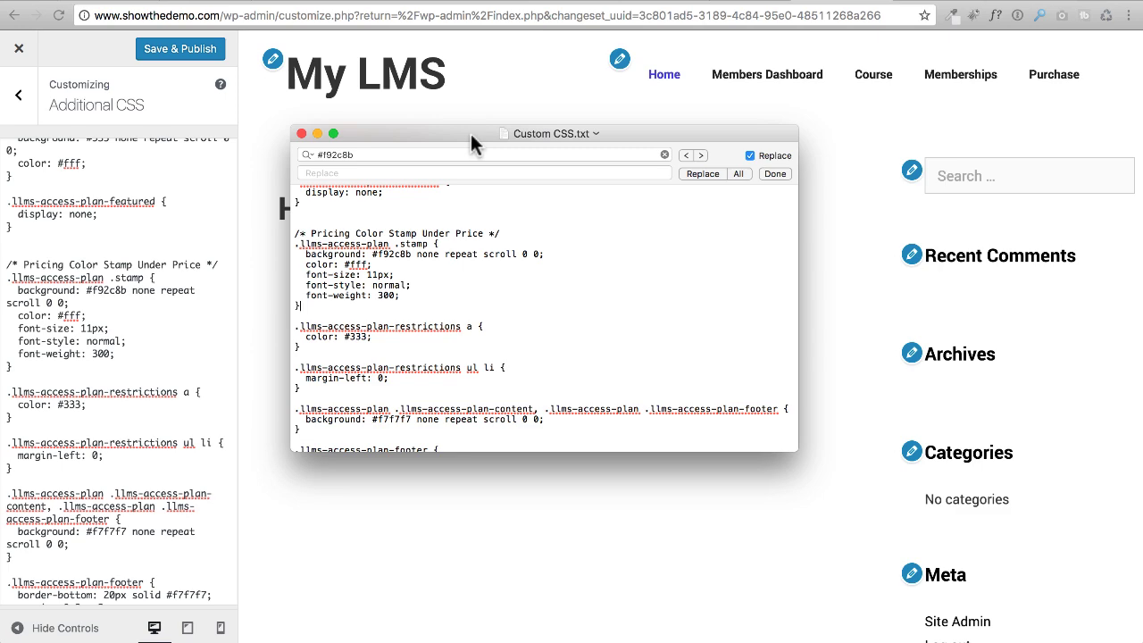
{"action": "left_click_drag", "start_coordinate": [471, 132], "coordinate": [0, 133]}
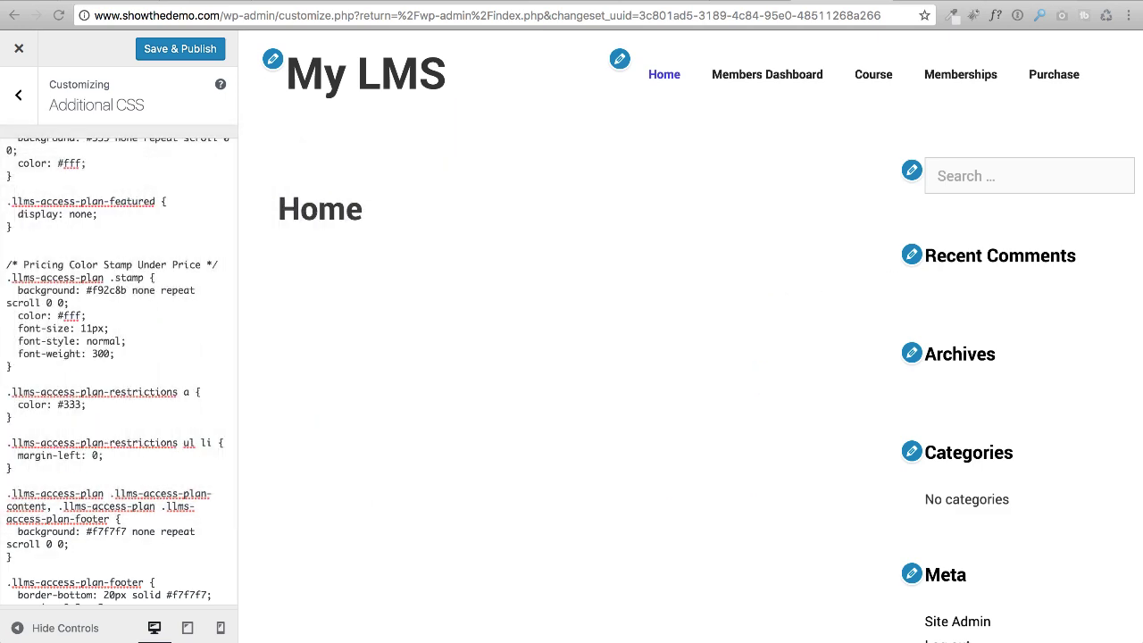
Check the pasted rules in Additional CSS, save and publish the customizations, and close the customizer
{"action": "scroll", "coordinate": [148, 324], "scroll_direction": "down", "scroll_amount": 20}
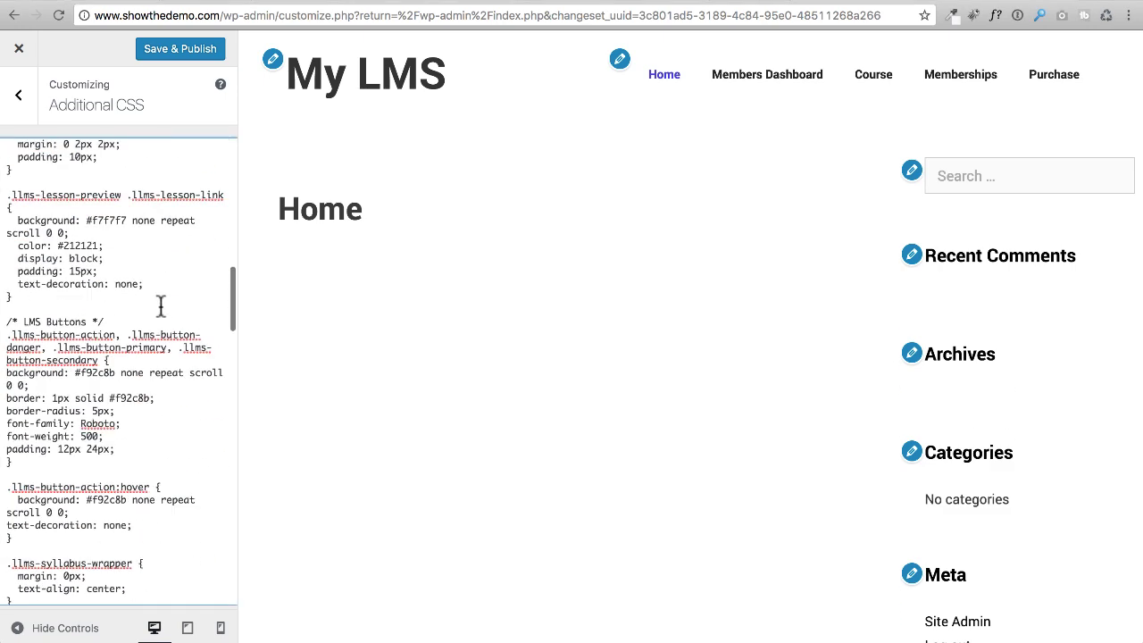
{"action": "scroll", "coordinate": [160, 306], "scroll_direction": "down", "scroll_amount": 3}
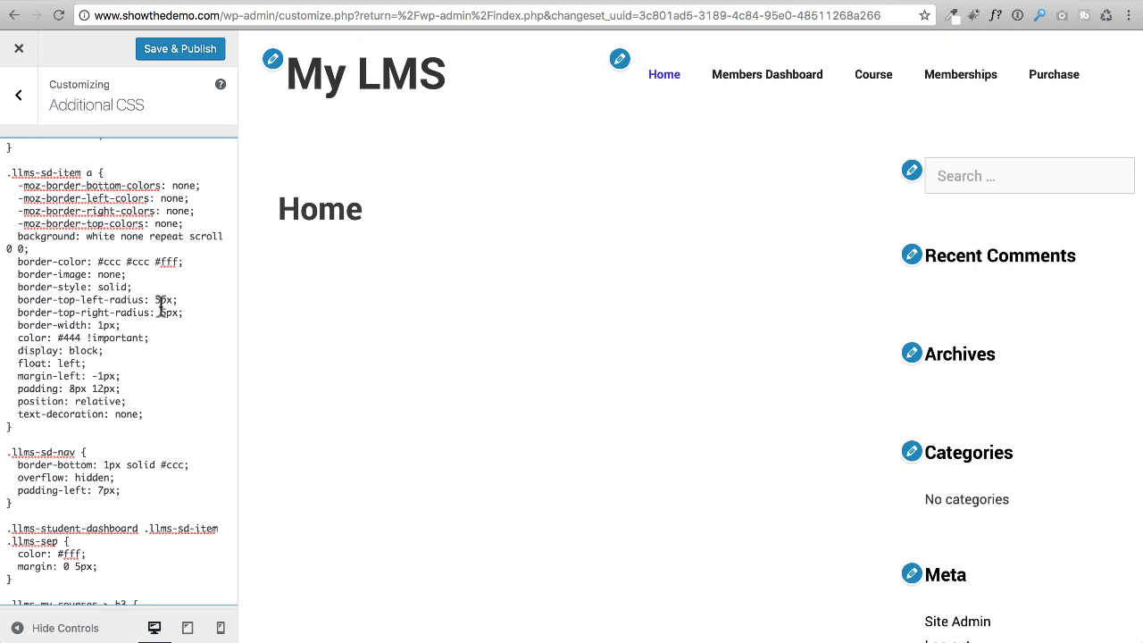
{"action": "scroll", "coordinate": [161, 306], "scroll_direction": "up", "scroll_amount": 10}
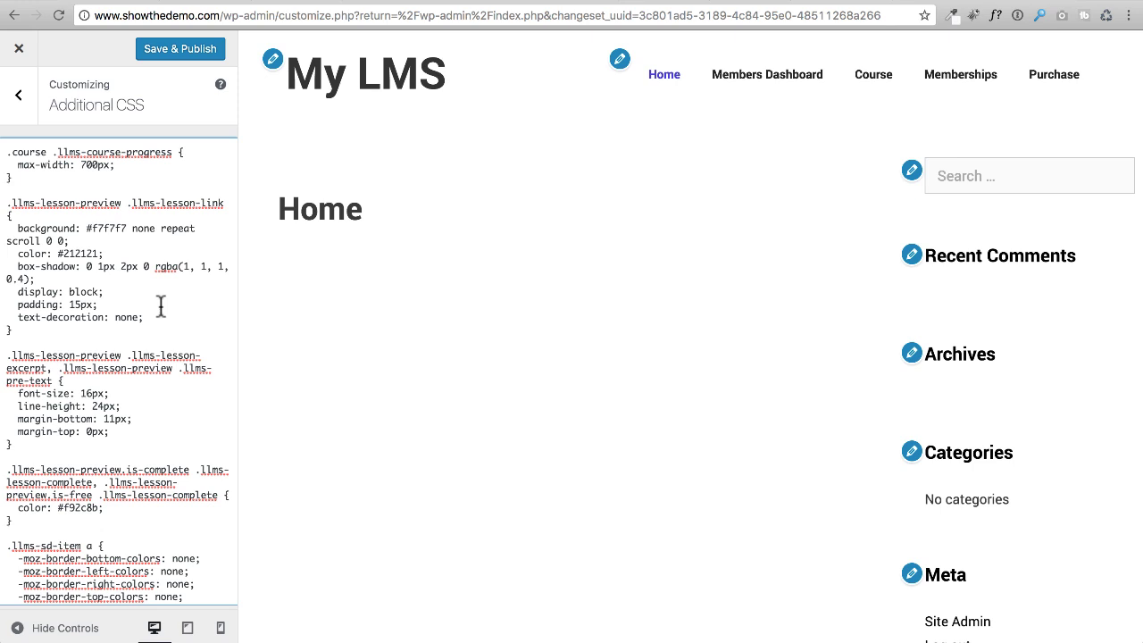
{"action": "scroll", "coordinate": [160, 306], "scroll_direction": "up", "scroll_amount": 10}
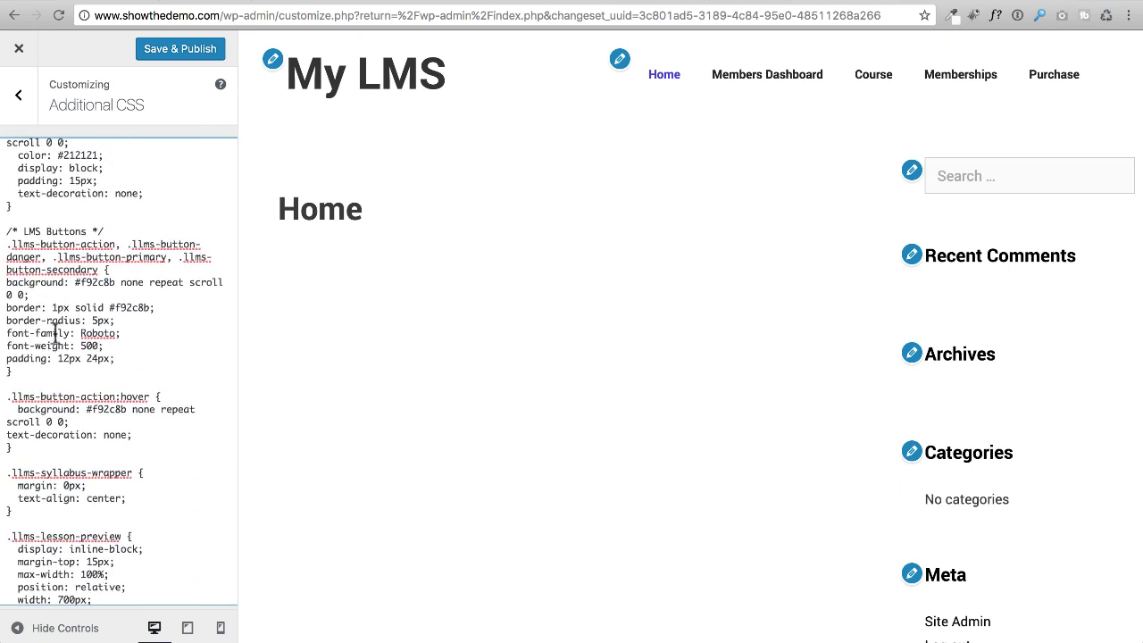
{"action": "left_click", "coordinate": [27, 103]}
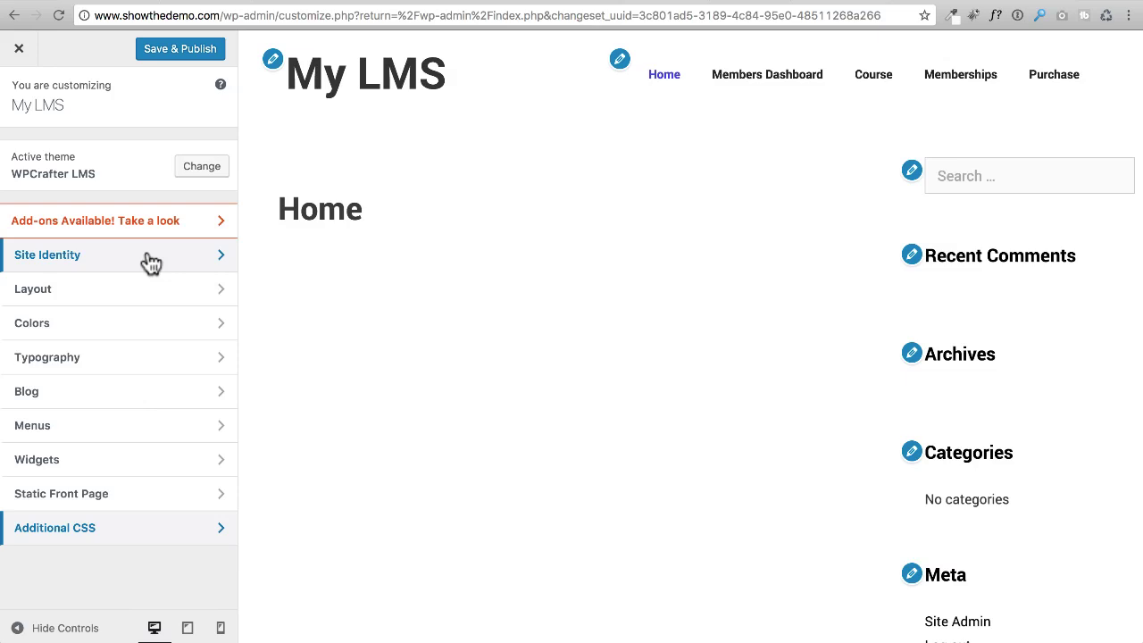
{"action": "left_click", "coordinate": [175, 57]}
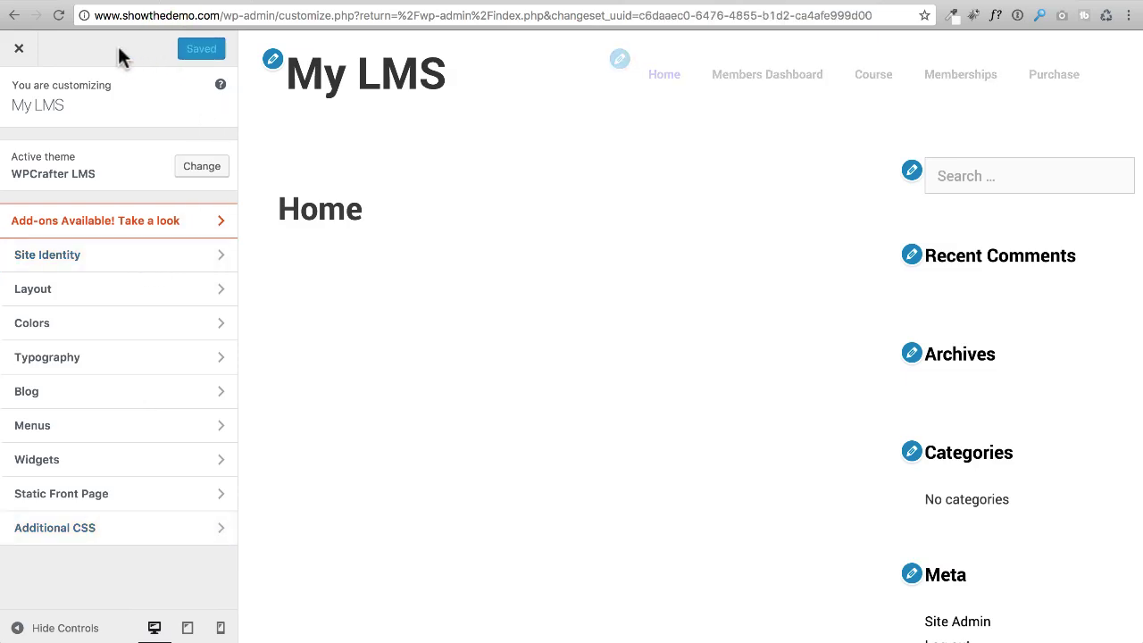
{"action": "left_click", "coordinate": [19, 51]}
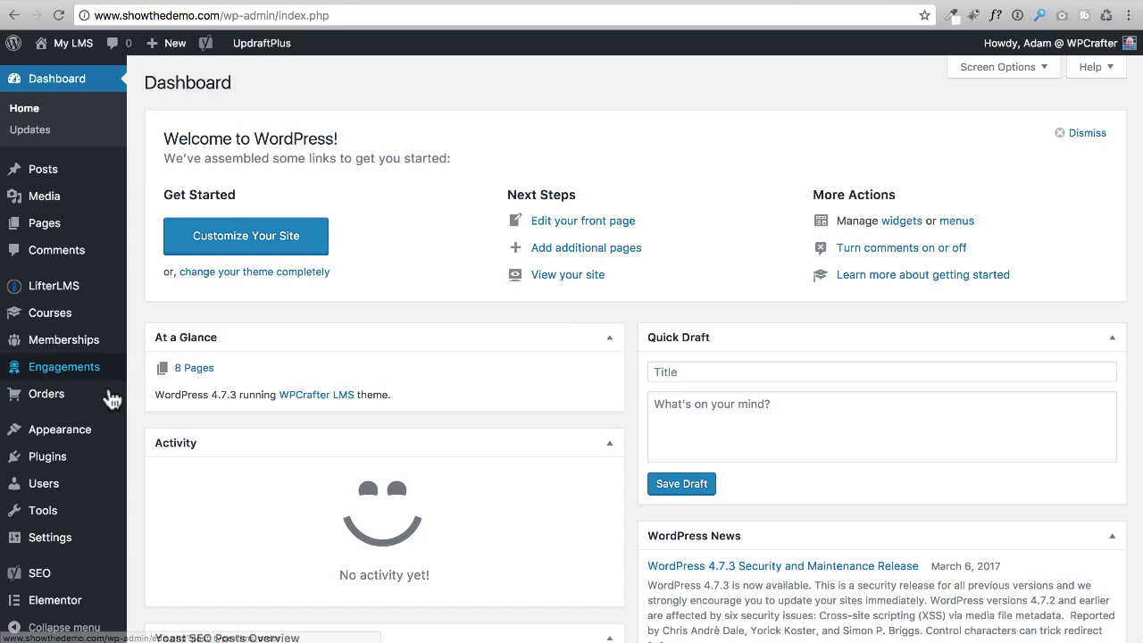
Open the Theme Functions file (functions.php) of the WPCrafter LMS theme in the theme editor
{"action": "mouse_move", "coordinate": [41, 433]}
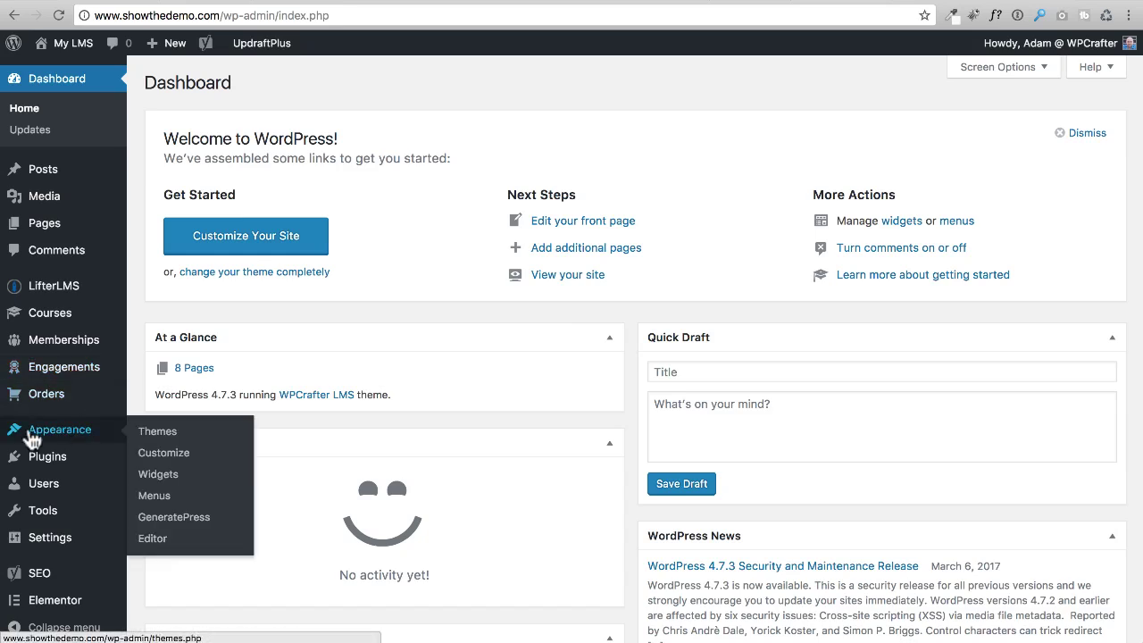
{"action": "left_click", "coordinate": [155, 545]}
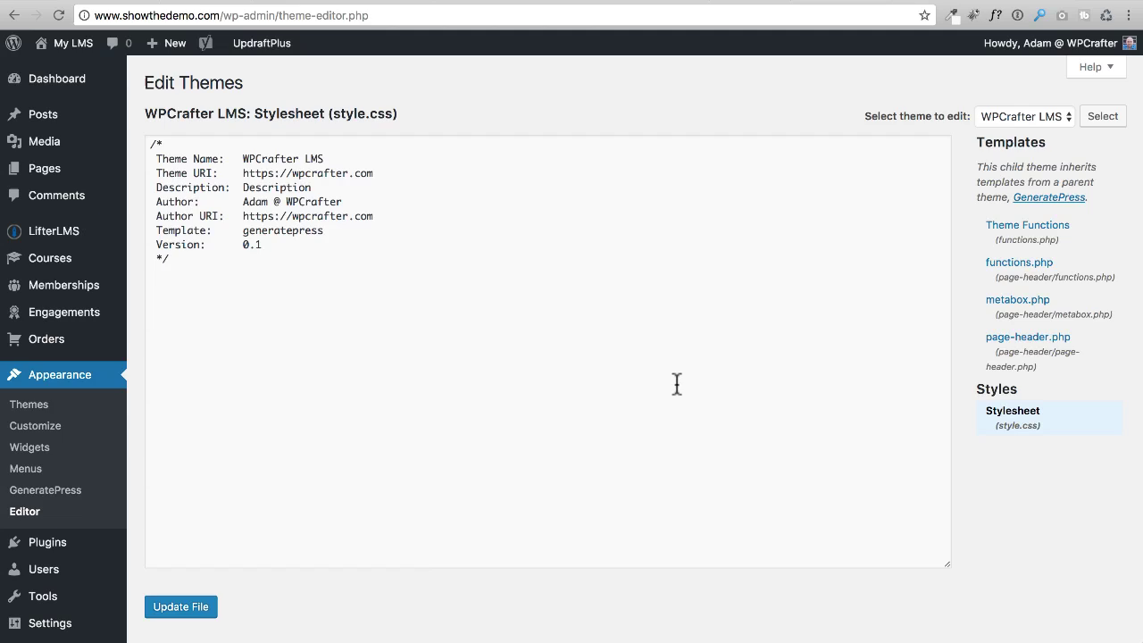
{"action": "left_click", "coordinate": [1017, 231]}
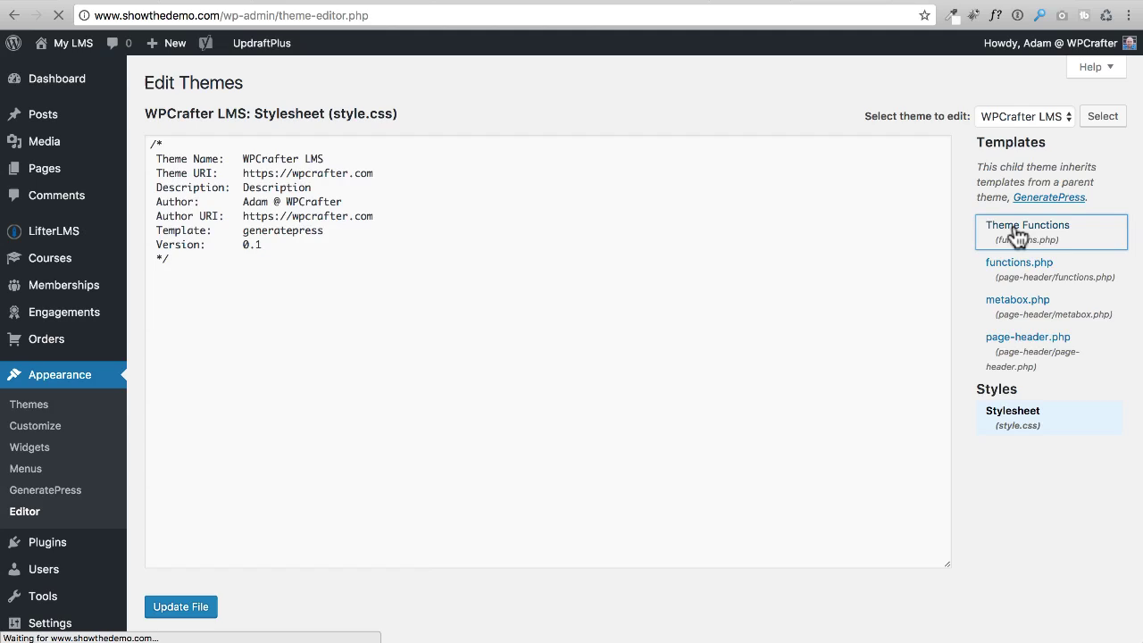
Examine the wpcrafter_defaults options and the header and navigation color defaults in functions.php, highlighting the site_title_color value
{"action": "scroll", "coordinate": [660, 317], "scroll_direction": "down", "scroll_amount": 5}
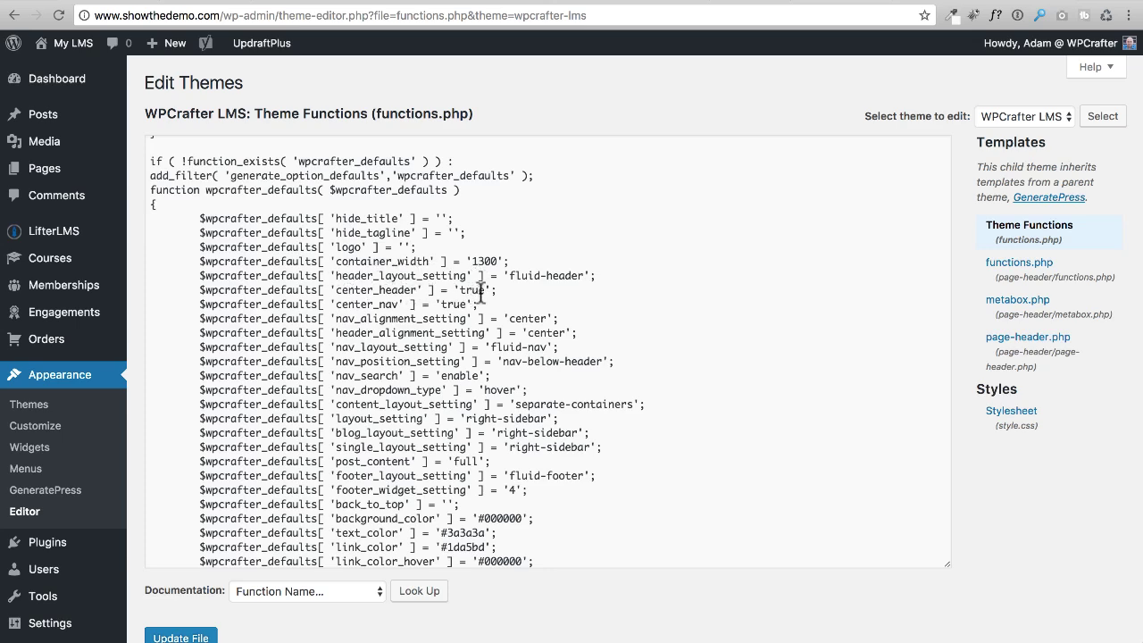
{"action": "scroll", "coordinate": [449, 297], "scroll_direction": "down", "scroll_amount": 3}
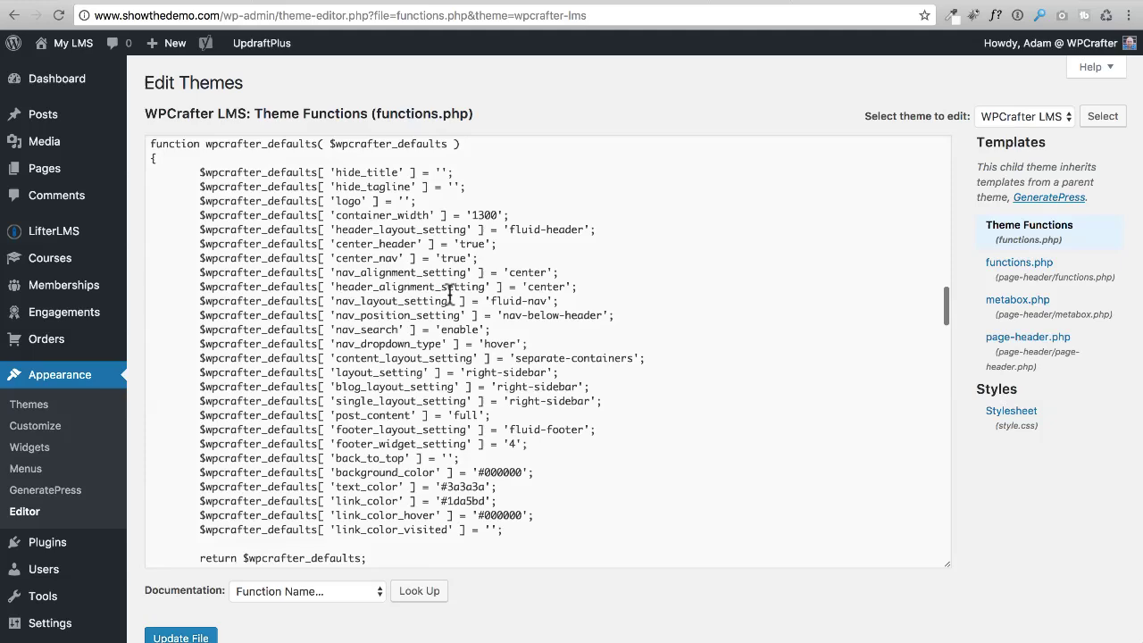
{"action": "scroll", "coordinate": [449, 296], "scroll_direction": "down", "scroll_amount": 5}
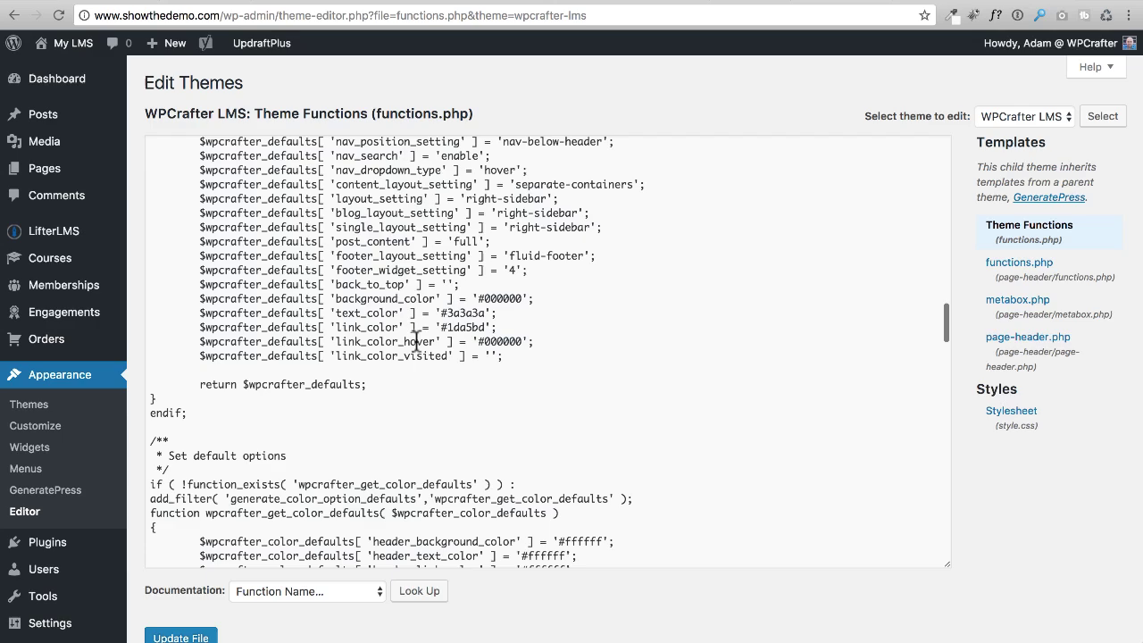
{"action": "scroll", "coordinate": [426, 311], "scroll_direction": "down", "scroll_amount": 4}
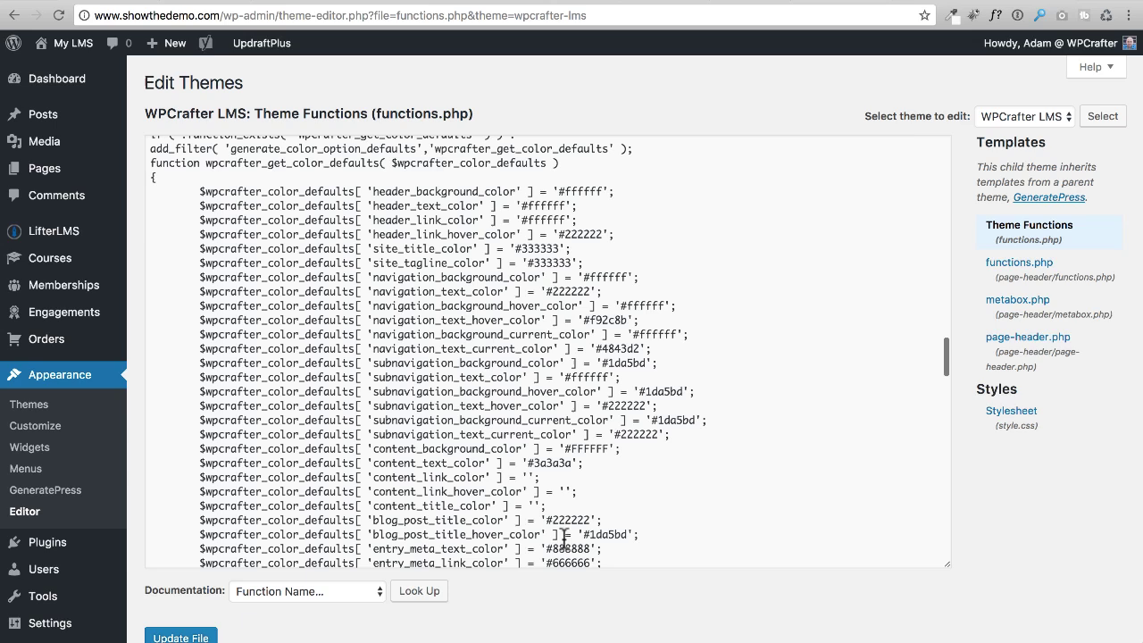
{"action": "scroll", "coordinate": [551, 454], "scroll_direction": "down", "scroll_amount": 1}
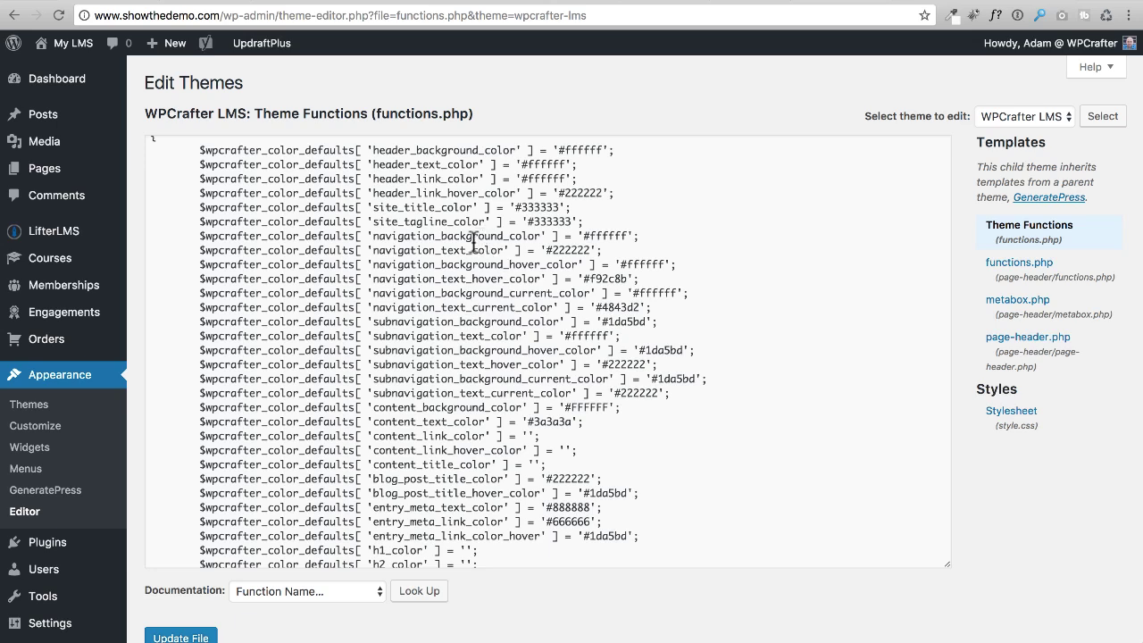
{"action": "scroll", "coordinate": [469, 245], "scroll_direction": "up", "scroll_amount": 1}
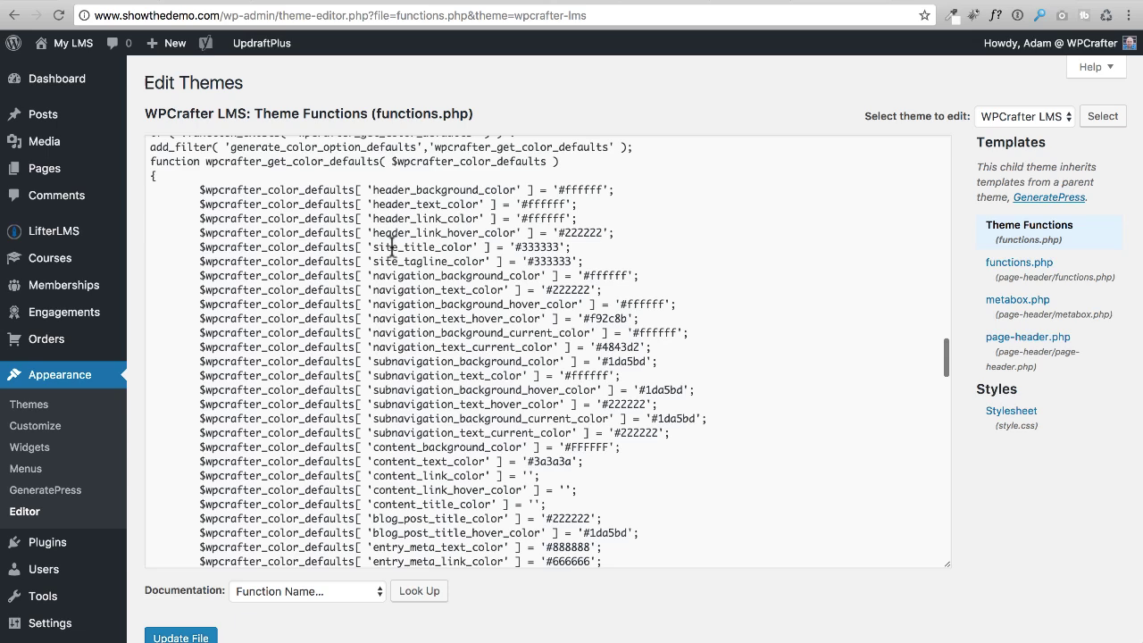
{"action": "left_click", "coordinate": [514, 247]}
{"action": "left_click_drag", "start_coordinate": [514, 248], "coordinate": [560, 247]}
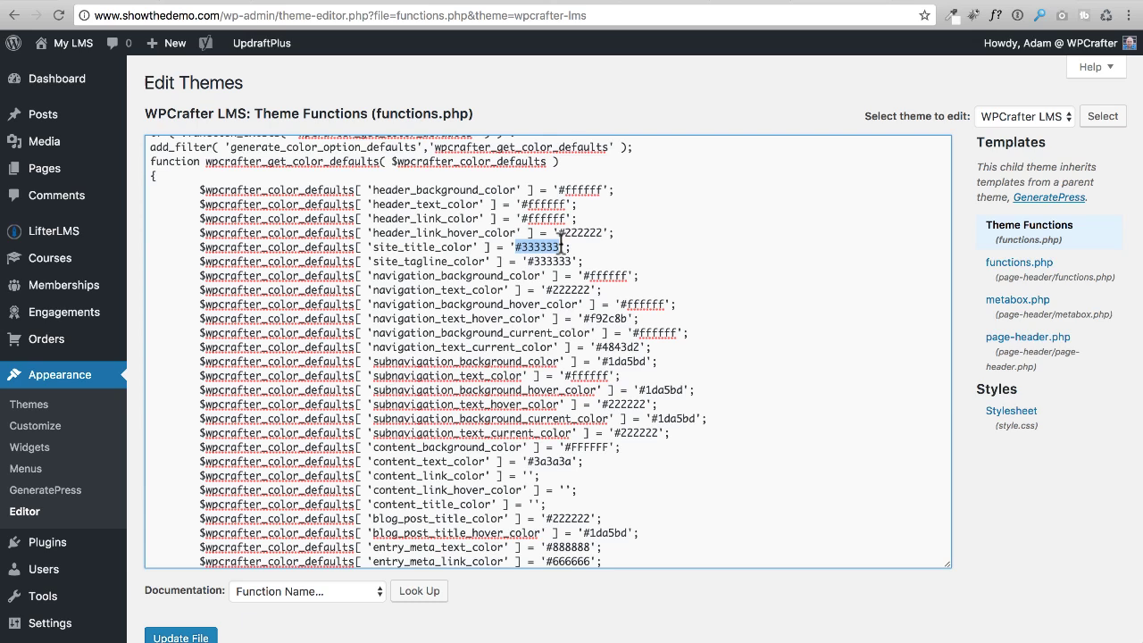
{"action": "left_click", "coordinate": [534, 247]}
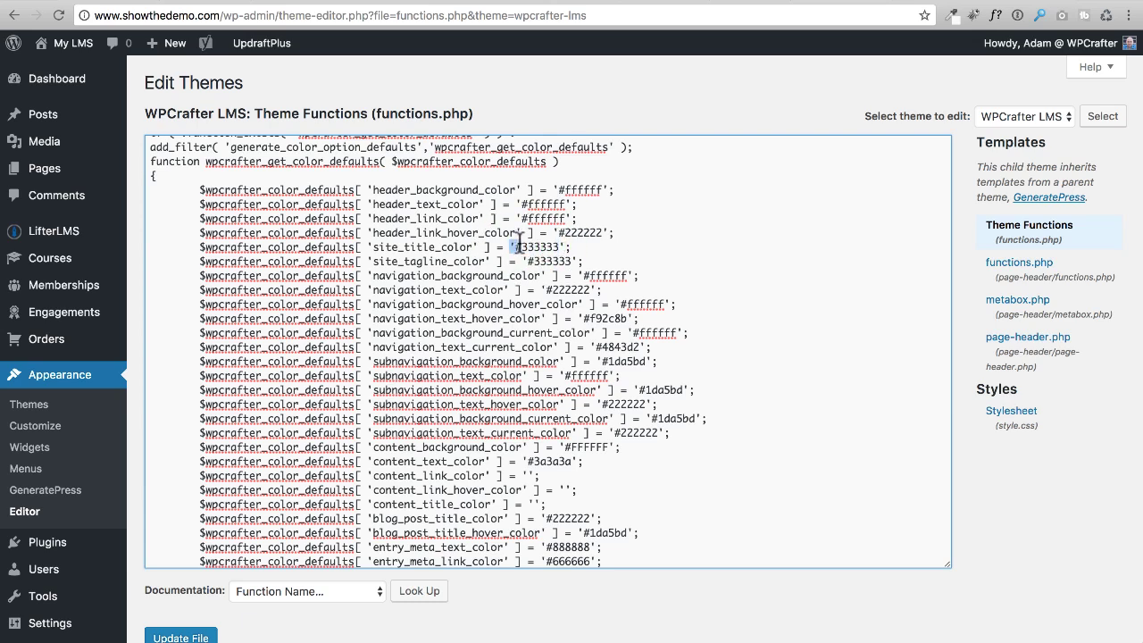
{"action": "left_click", "coordinate": [600, 246]}
Examine the content, h1 to h3, sidebar, footer and form color defaults, continuing into the wpcrafter_get_default_fonts settings
{"action": "scroll", "coordinate": [518, 291], "scroll_direction": "down", "scroll_amount": 4}
{"action": "scroll", "coordinate": [518, 291], "scroll_direction": "down", "scroll_amount": 4}
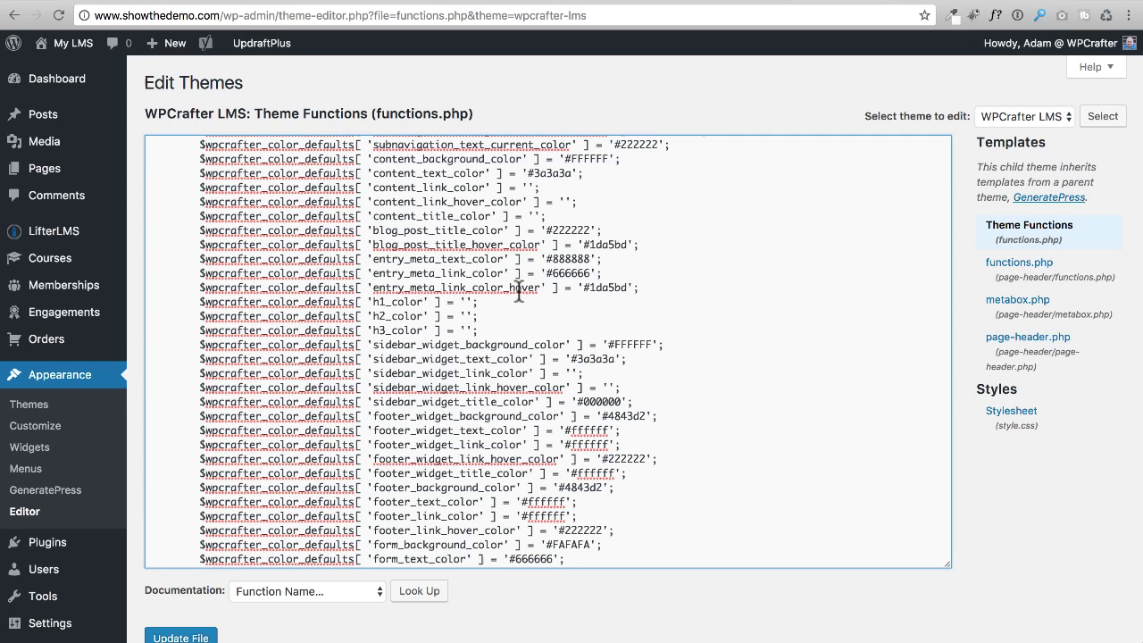
{"action": "scroll", "coordinate": [517, 291], "scroll_direction": "down", "scroll_amount": 1}
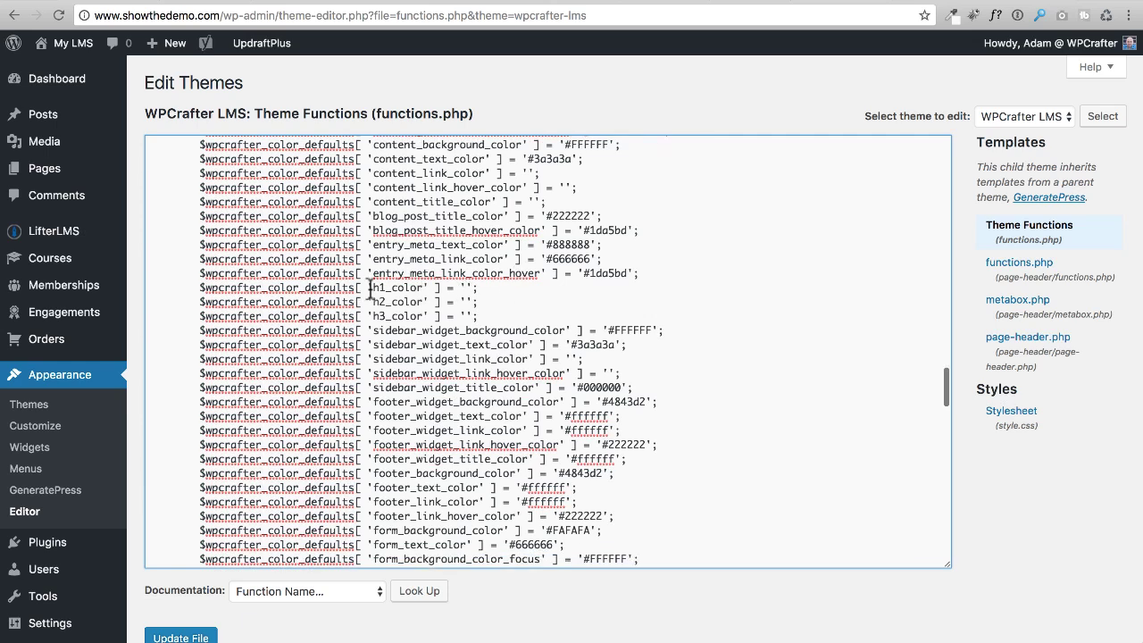
{"action": "left_click_drag", "start_coordinate": [372, 286], "coordinate": [388, 287]}
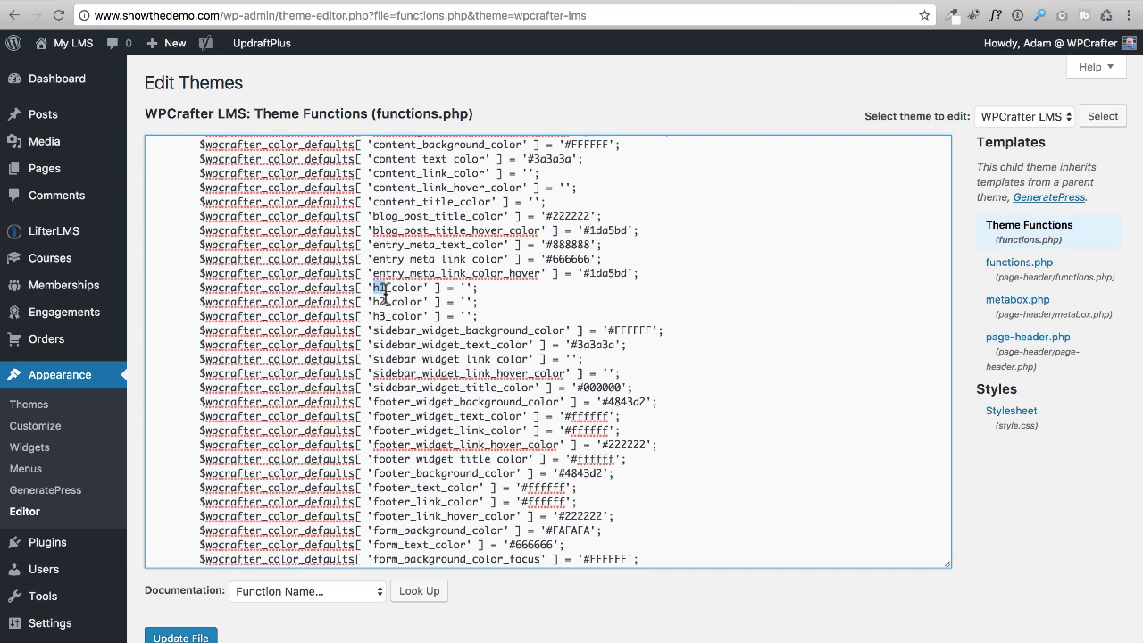
{"action": "left_click", "coordinate": [465, 287]}
{"action": "left_click", "coordinate": [465, 314]}
{"action": "scroll", "coordinate": [518, 294], "scroll_direction": "down", "scroll_amount": 2}
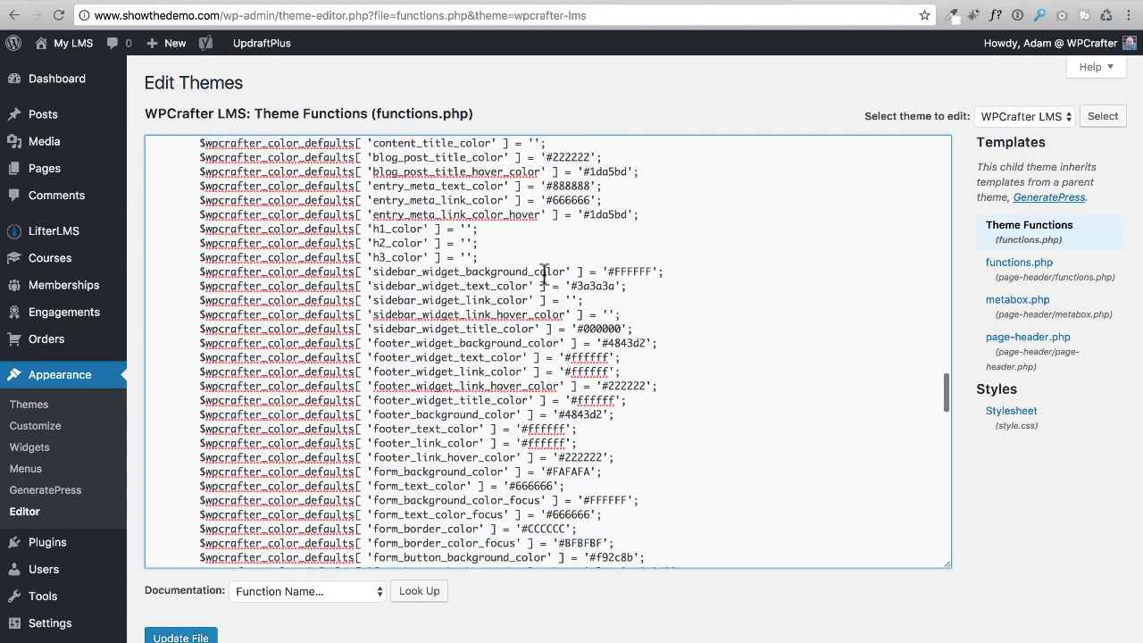
{"action": "scroll", "coordinate": [622, 348], "scroll_direction": "down", "scroll_amount": 6}
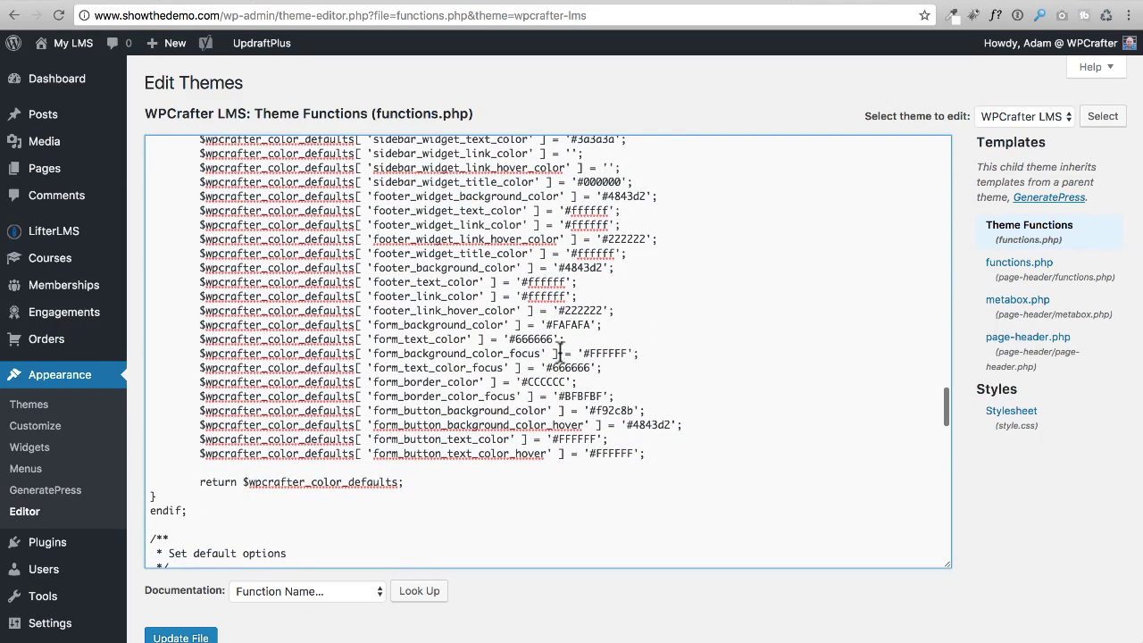
{"action": "scroll", "coordinate": [550, 338], "scroll_direction": "up", "scroll_amount": 1}
{"action": "scroll", "coordinate": [549, 337], "scroll_direction": "down", "scroll_amount": 12}
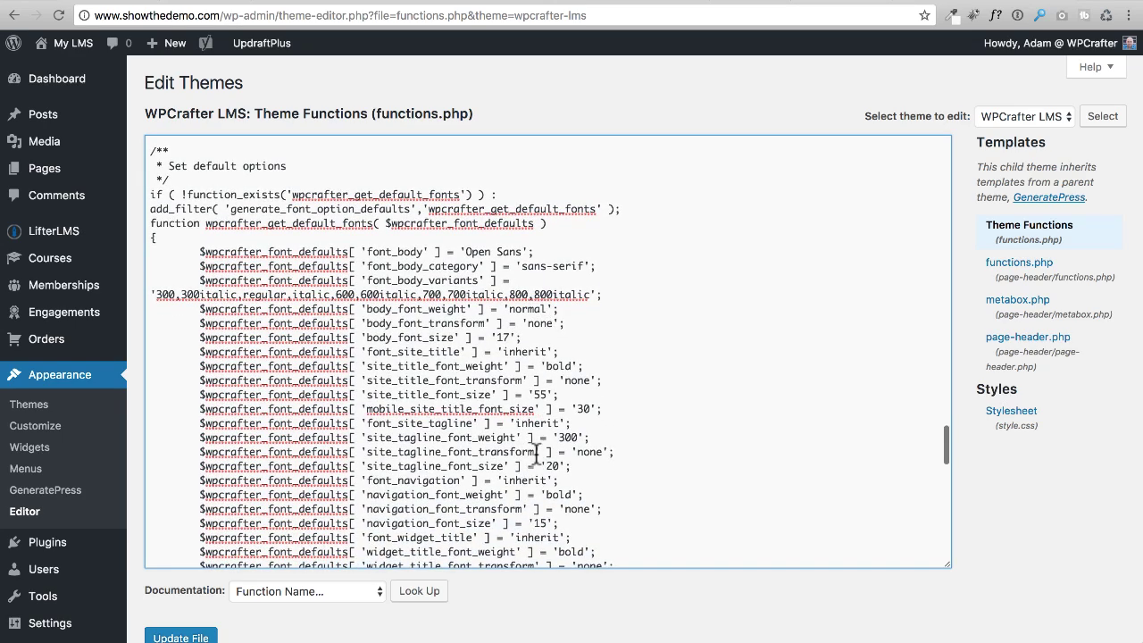
Examine the remaining wpcrafter_get_default_fonts settings, from navigation to footer font sizes, highlighting the heading_1_font_size name and value
{"action": "scroll", "coordinate": [516, 424], "scroll_direction": "down", "scroll_amount": 8}
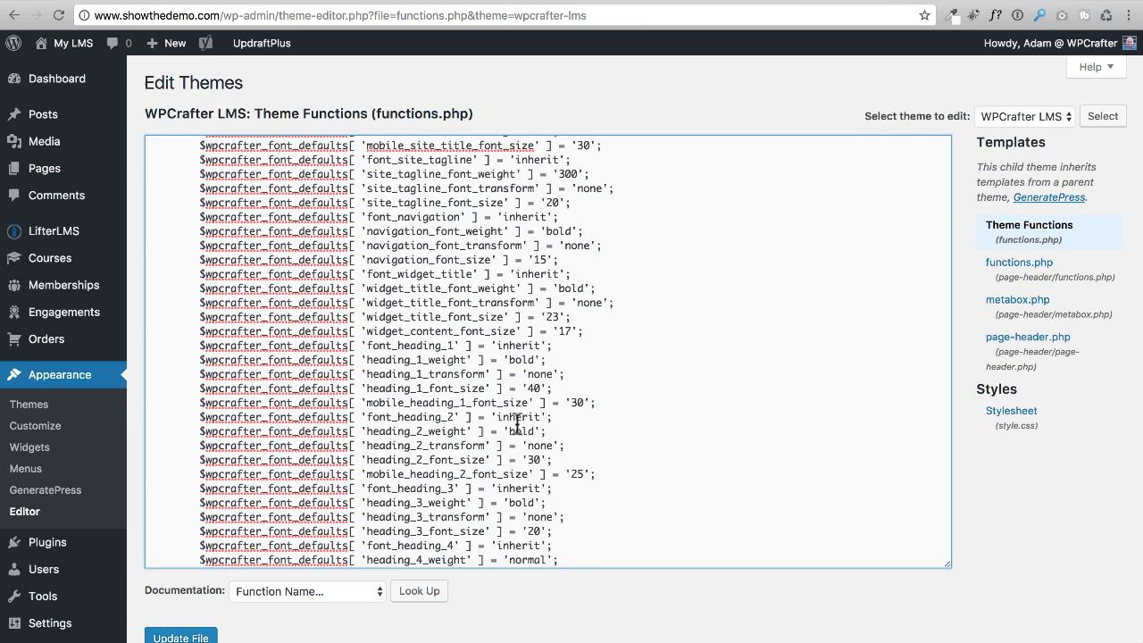
{"action": "scroll", "coordinate": [494, 425], "scroll_direction": "down", "scroll_amount": 1}
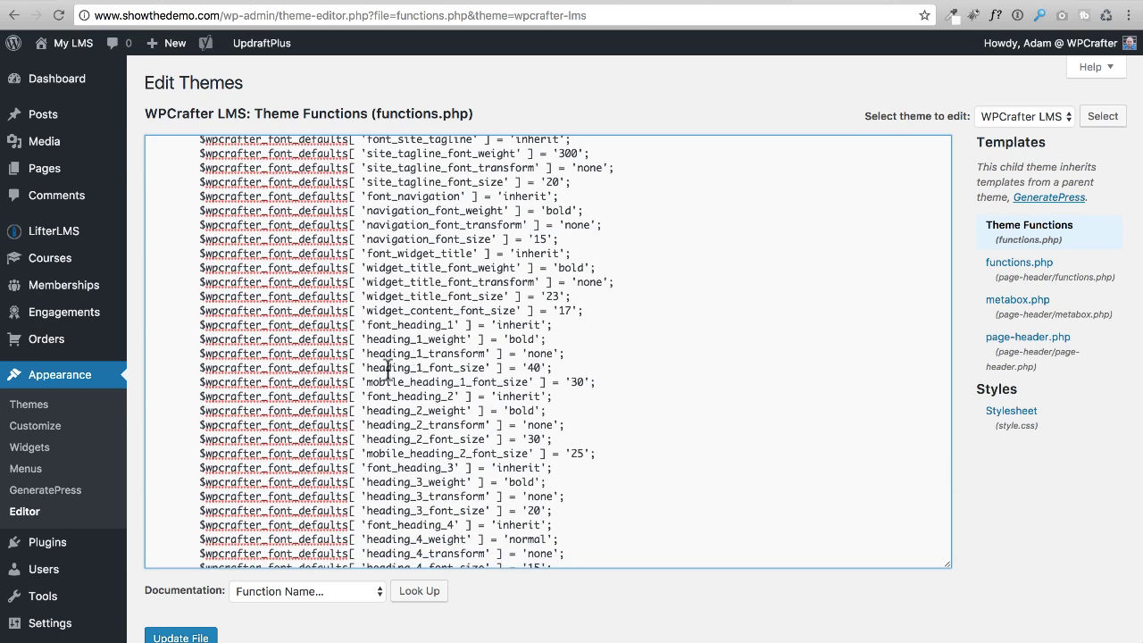
{"action": "left_click_drag", "start_coordinate": [367, 368], "coordinate": [428, 368]}
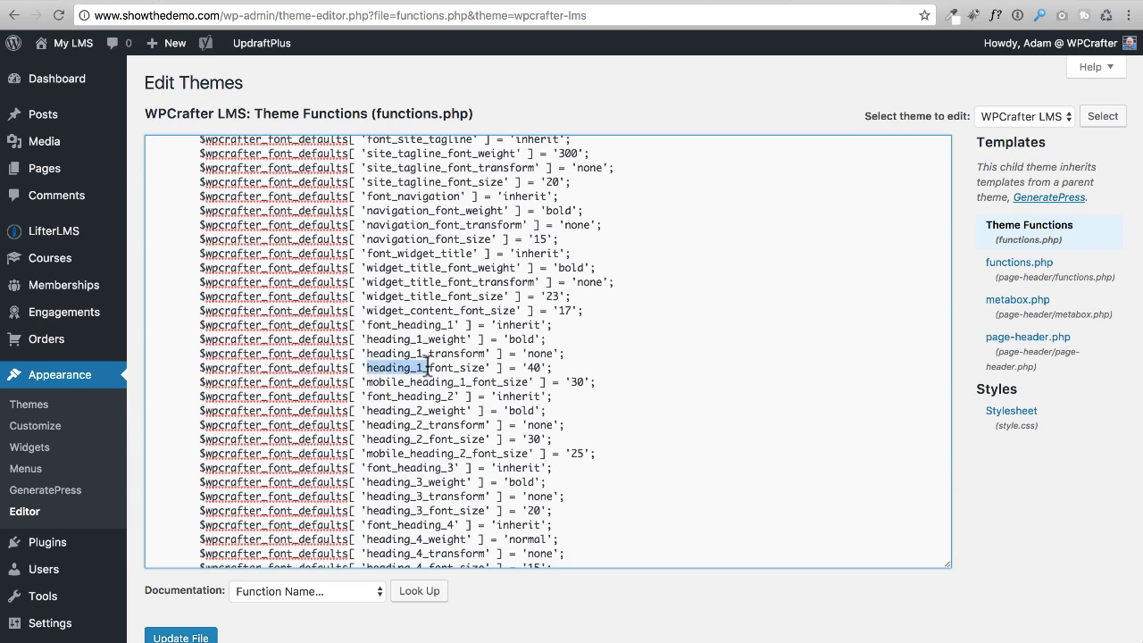
{"action": "double_click", "coordinate": [534, 367]}
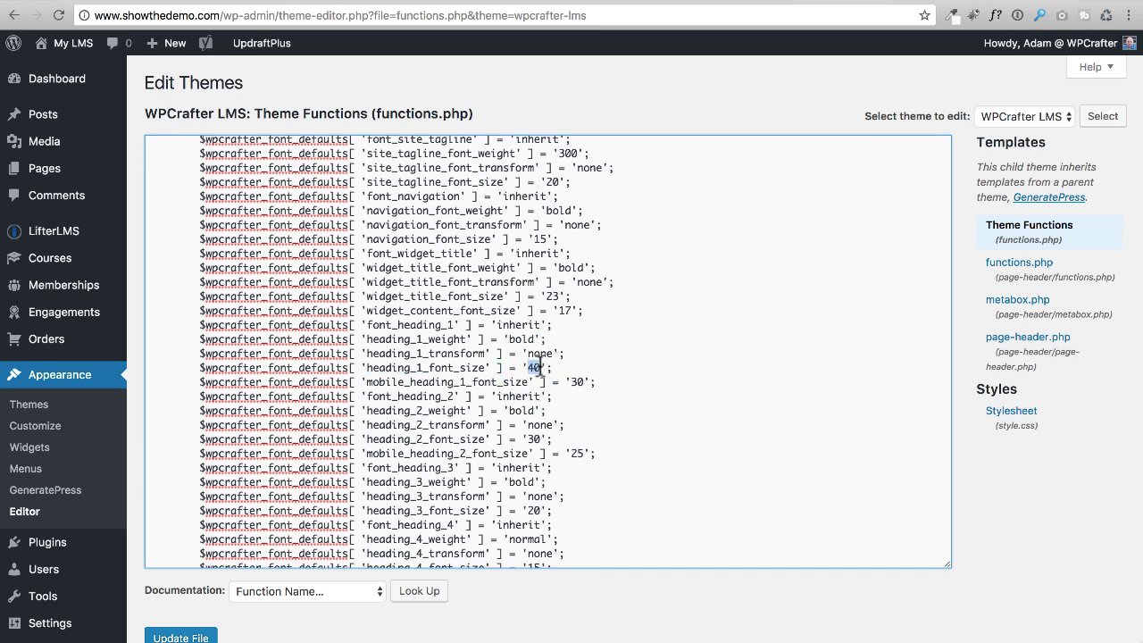
{"action": "scroll", "coordinate": [466, 396], "scroll_direction": "down", "scroll_amount": 3}
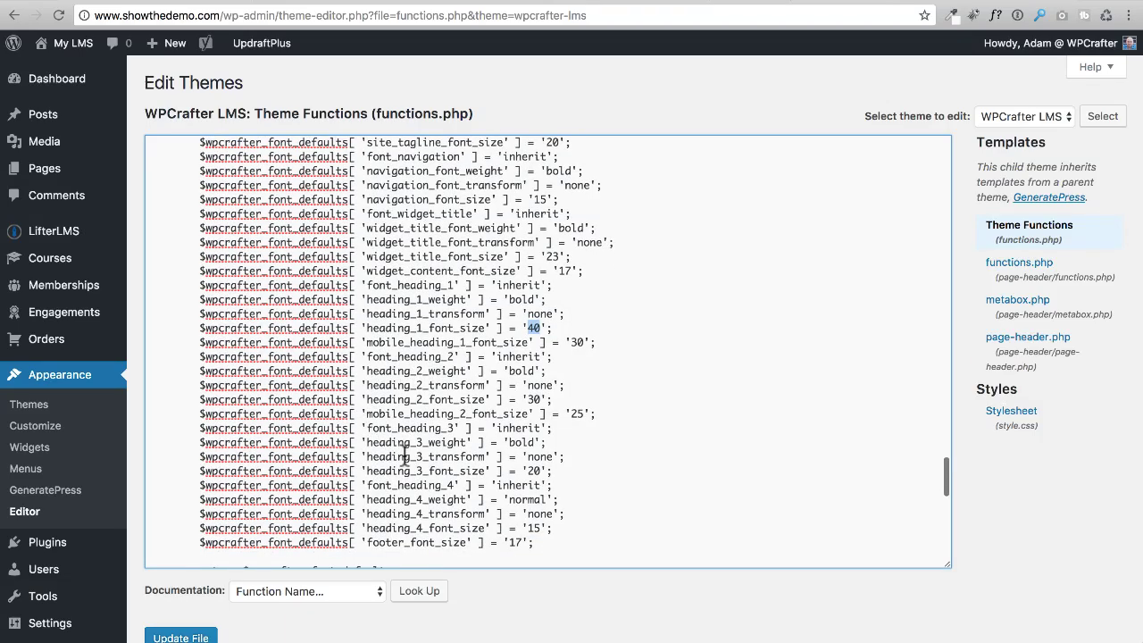
{"action": "scroll", "coordinate": [416, 489], "scroll_direction": "down", "scroll_amount": 7}
{"action": "scroll", "coordinate": [425, 483], "scroll_direction": "up", "scroll_amount": 10}
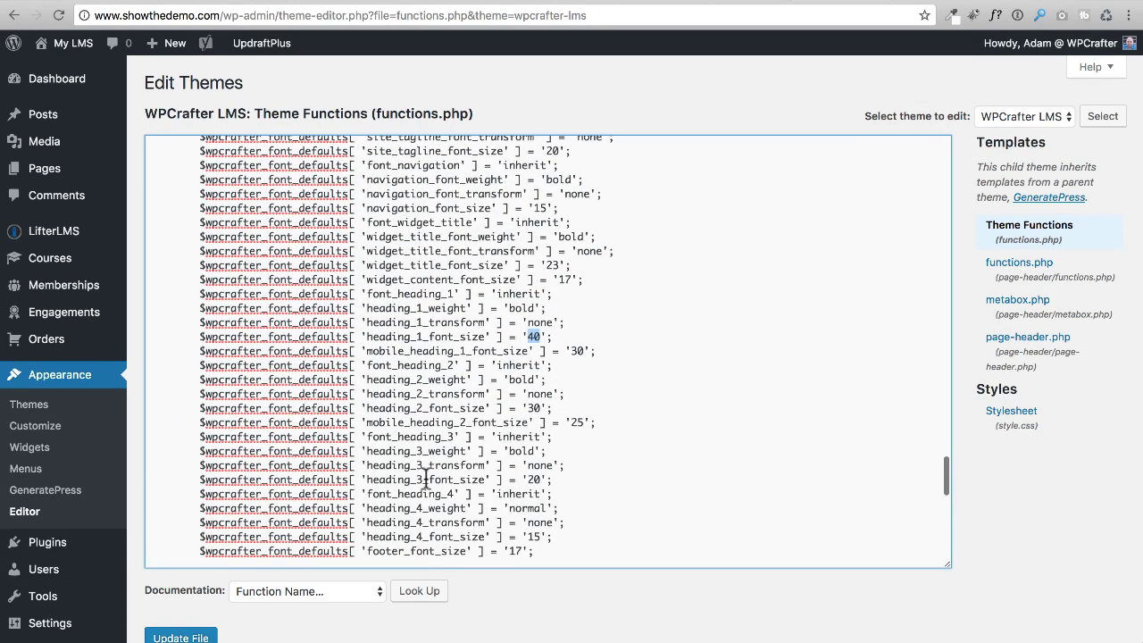
Examine the wpcrafter_get_spacing_defaults settings down to the end of functions.php, highlighting the widget_left value
{"action": "scroll", "coordinate": [427, 468], "scroll_direction": "down", "scroll_amount": 20}
{"action": "scroll", "coordinate": [427, 465], "scroll_direction": "down", "scroll_amount": 12}
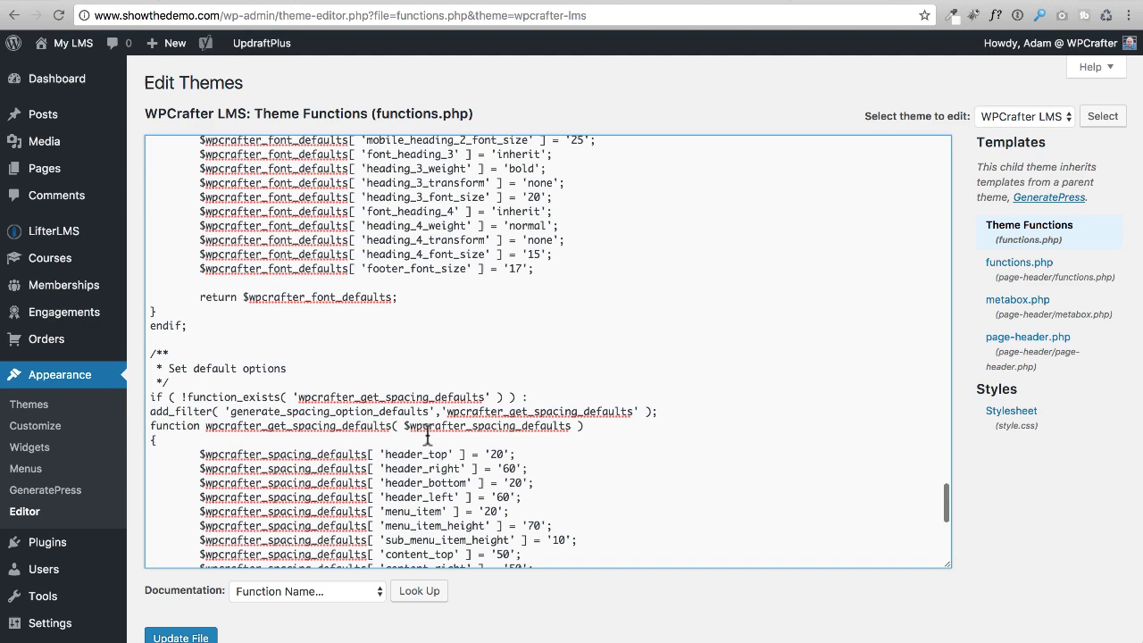
{"action": "scroll", "coordinate": [429, 434], "scroll_direction": "down", "scroll_amount": 10}
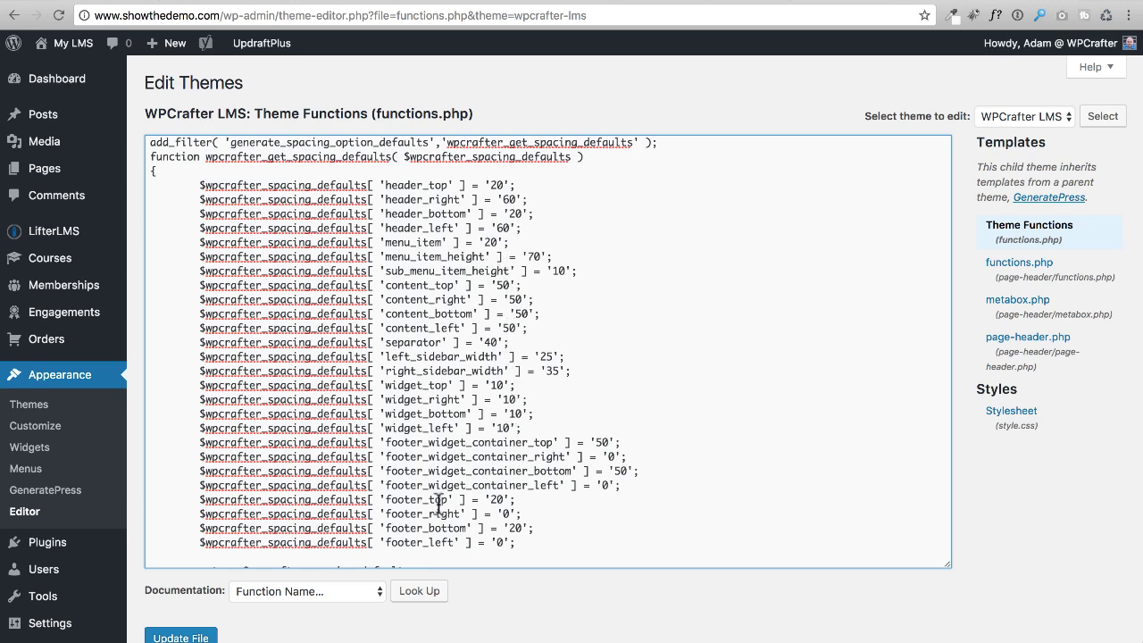
{"action": "scroll", "coordinate": [460, 486], "scroll_direction": "down", "scroll_amount": 3}
{"action": "scroll", "coordinate": [460, 487], "scroll_direction": "down", "scroll_amount": 1}
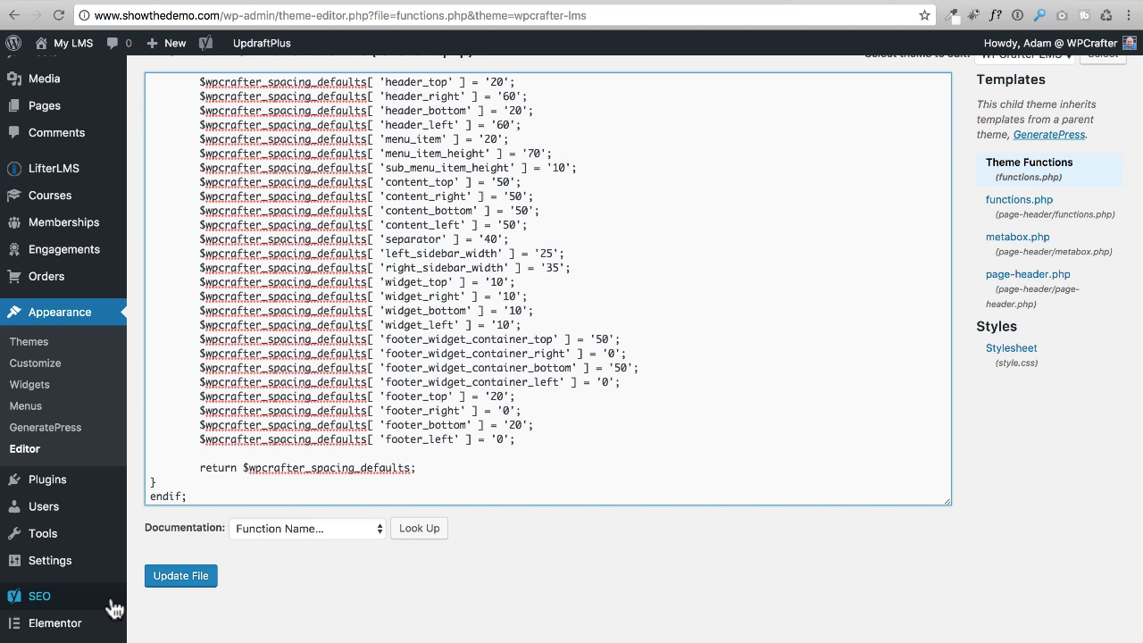
{"action": "left_click", "coordinate": [177, 582]}
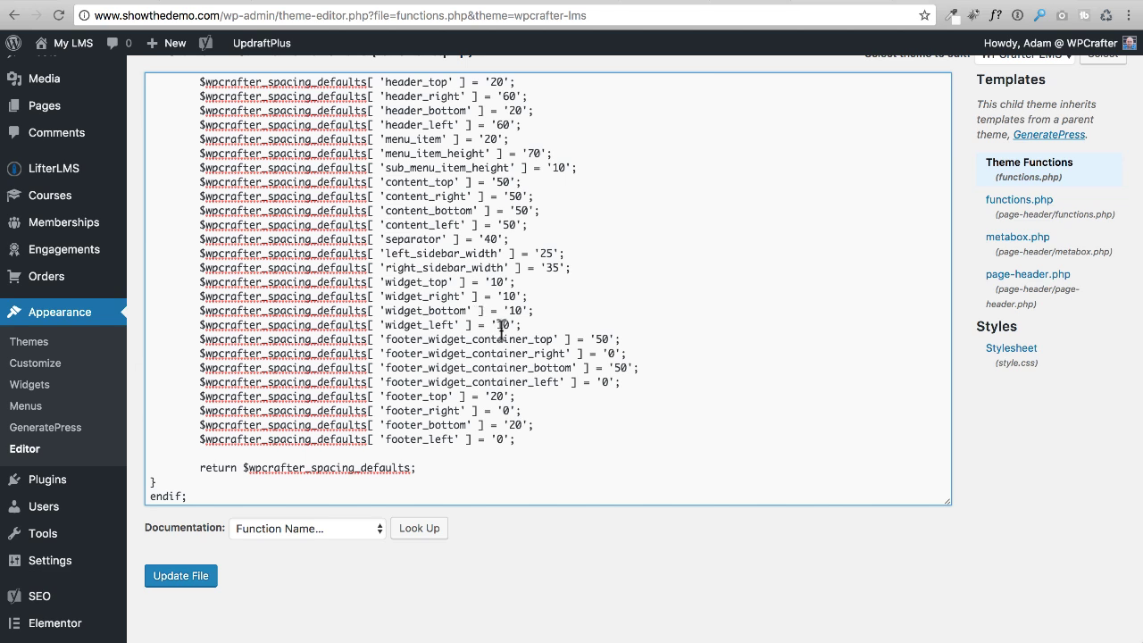
{"action": "left_click_drag", "start_coordinate": [497, 325], "coordinate": [510, 325]}
{"action": "left_click", "coordinate": [515, 325]}
Go back through the font and color defaults in functions.php to the start of the wpcrafter_defaults function
{"action": "scroll", "coordinate": [455, 381], "scroll_direction": "up", "scroll_amount": 15}
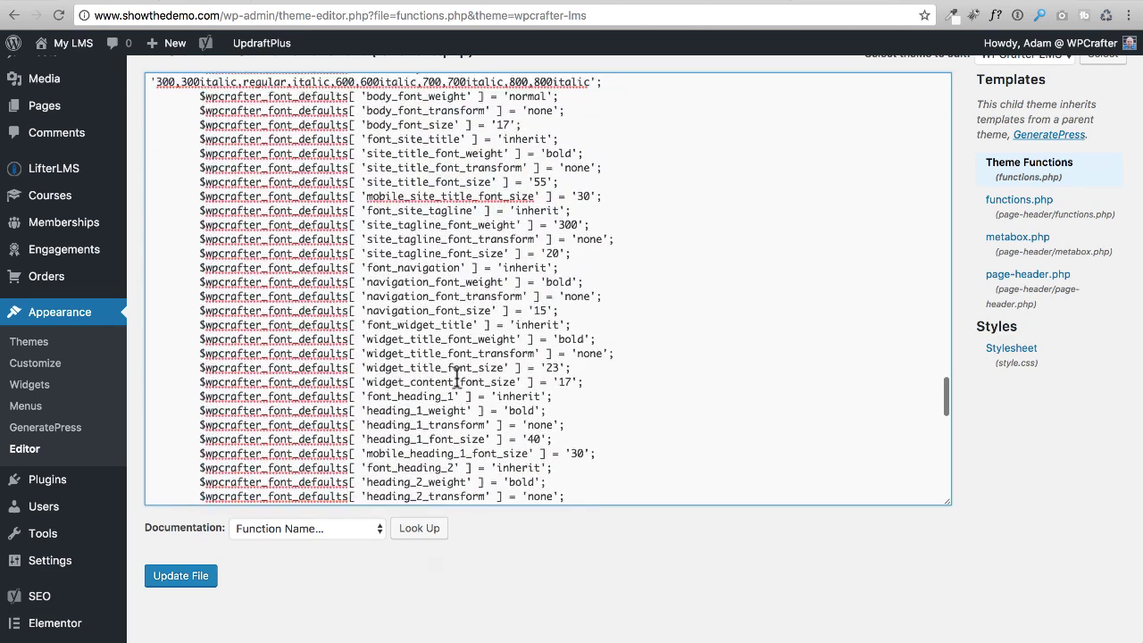
{"action": "scroll", "coordinate": [456, 376], "scroll_direction": "up", "scroll_amount": 6}
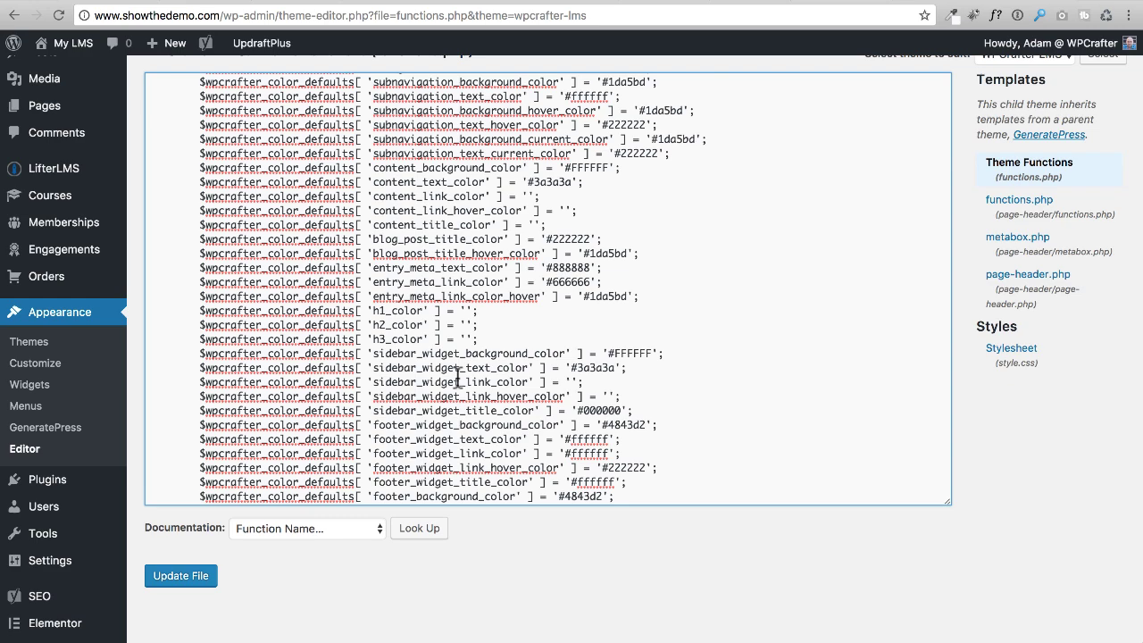
{"action": "scroll", "coordinate": [469, 357], "scroll_direction": "up", "scroll_amount": 9}
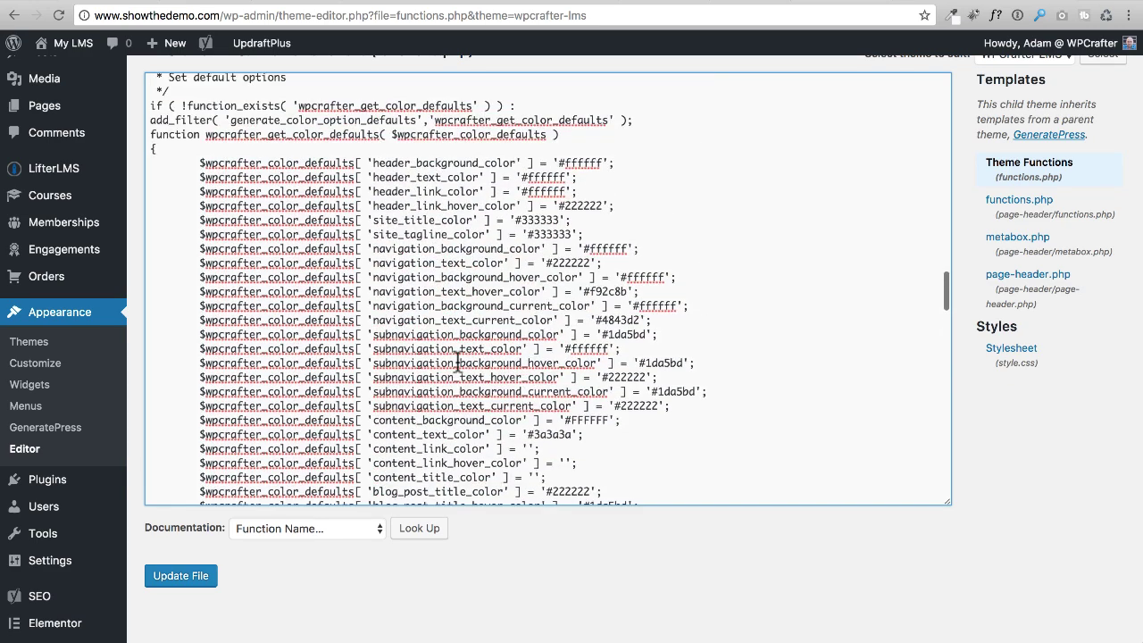
{"action": "scroll", "coordinate": [437, 360], "scroll_direction": "up", "scroll_amount": 6}
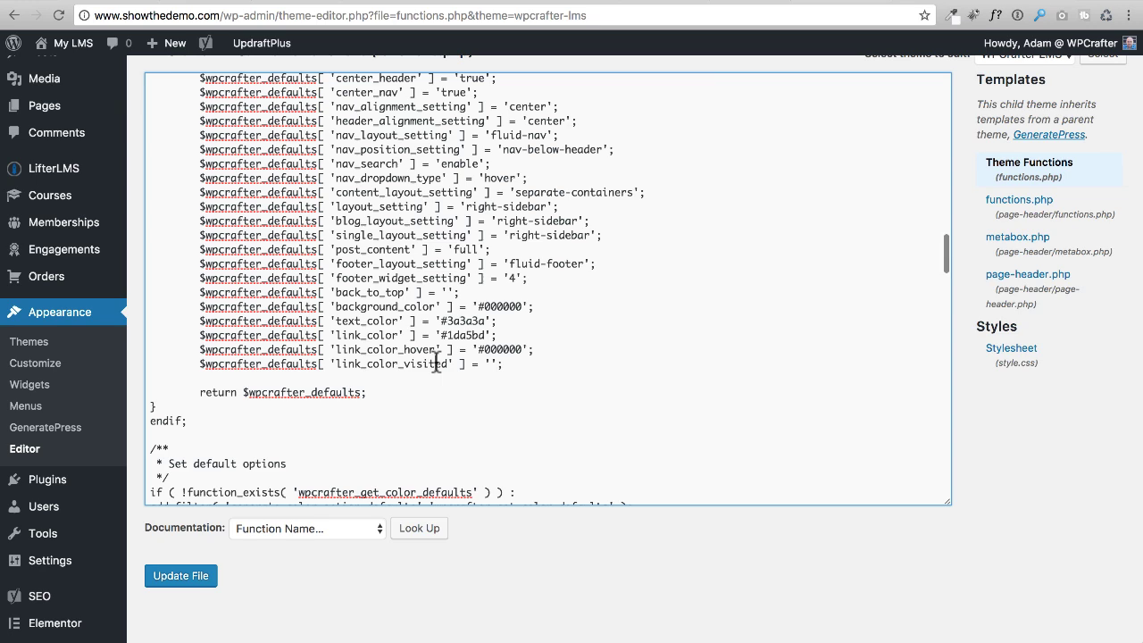
{"action": "scroll", "coordinate": [437, 360], "scroll_direction": "up", "scroll_amount": 6}
{"action": "scroll", "coordinate": [535, 553], "scroll_direction": "up", "scroll_amount": 2}
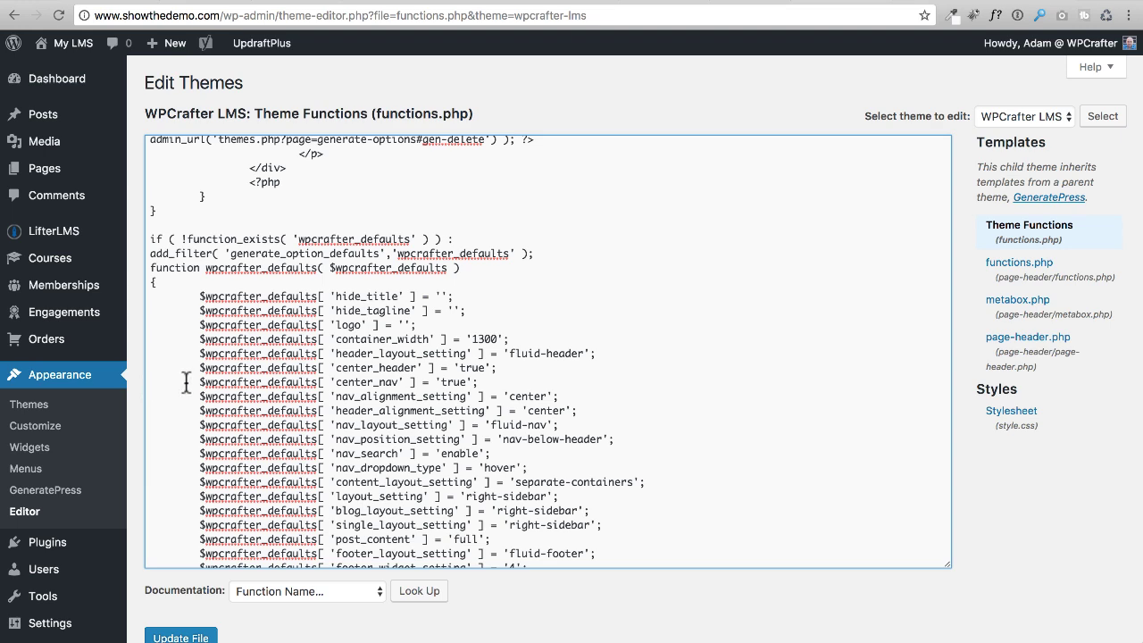
Look up the primary pinkish color code in Colors Used.txt and highlight the navigation_text_hover_color value in the color defaults of functions.php
{"action": "scroll", "coordinate": [280, 359], "scroll_direction": "down", "scroll_amount": 3}
{"action": "scroll", "coordinate": [280, 360], "scroll_direction": "down", "scroll_amount": 15}
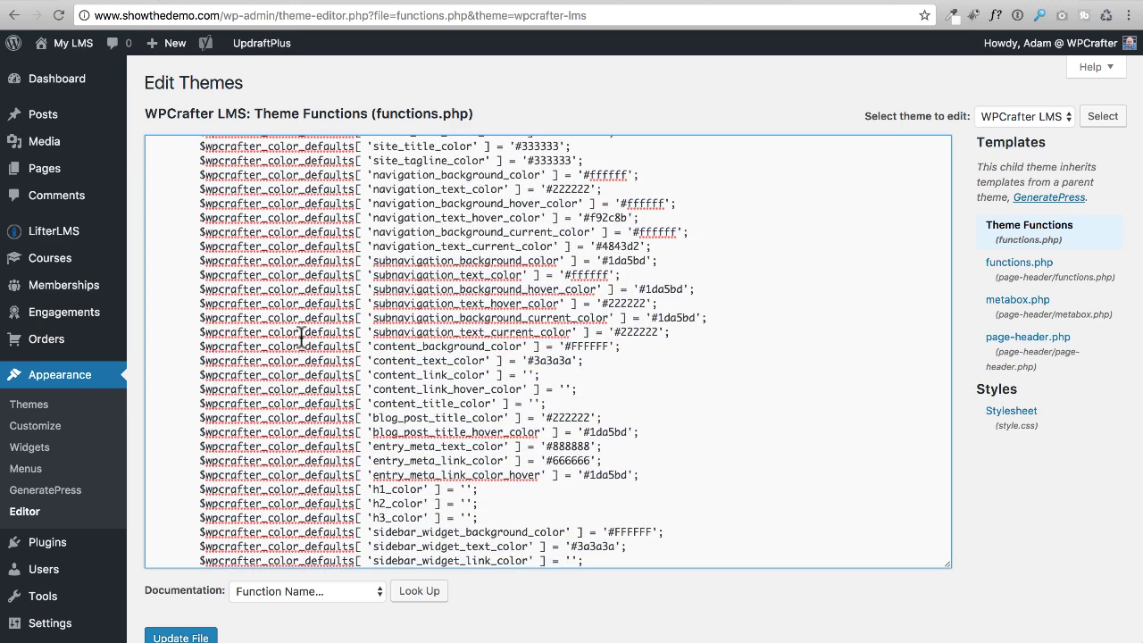
{"action": "scroll", "coordinate": [301, 339], "scroll_direction": "up", "scroll_amount": 2}
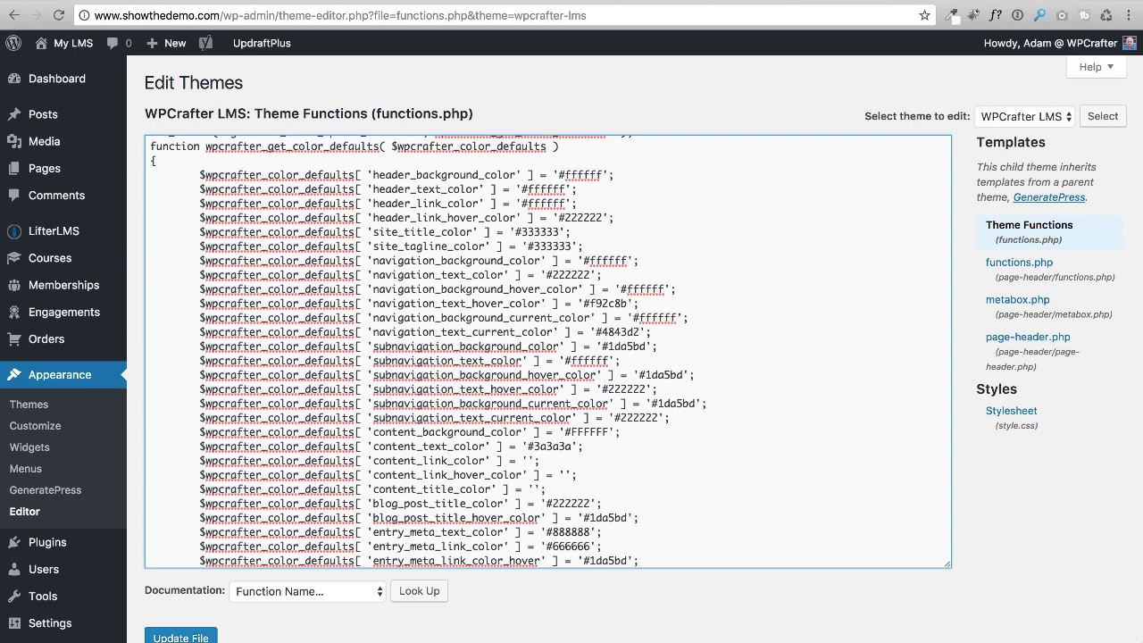
{"action": "left_click_drag", "start_coordinate": [500, 2], "coordinate": [496, 194]}
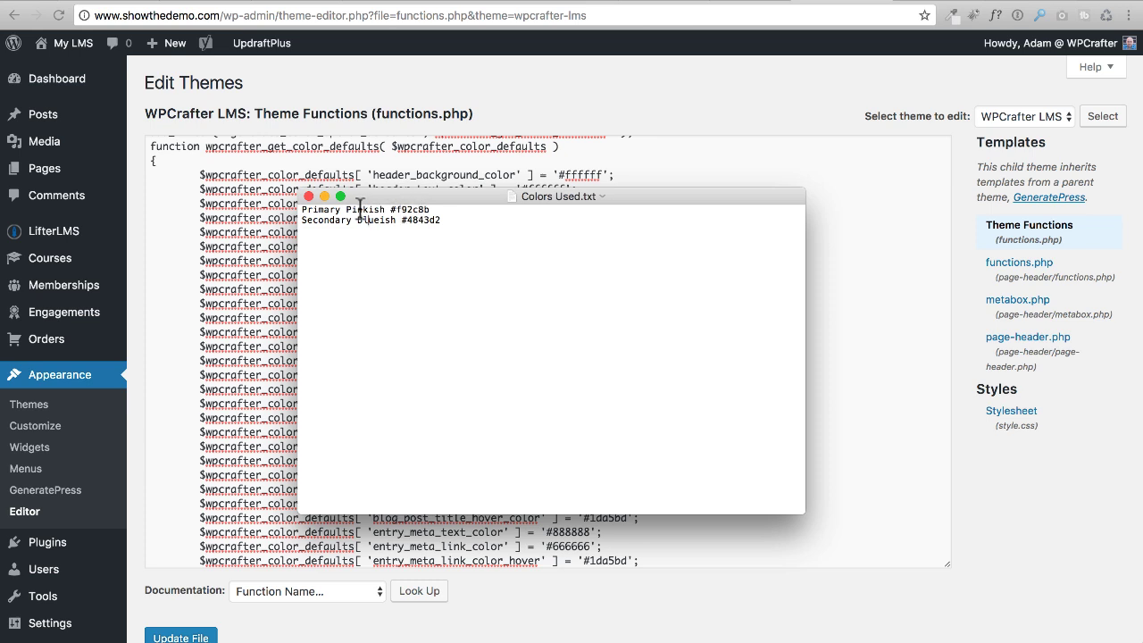
{"action": "left_click_drag", "start_coordinate": [348, 208], "coordinate": [451, 208]}
{"action": "left_click", "coordinate": [535, 95]}
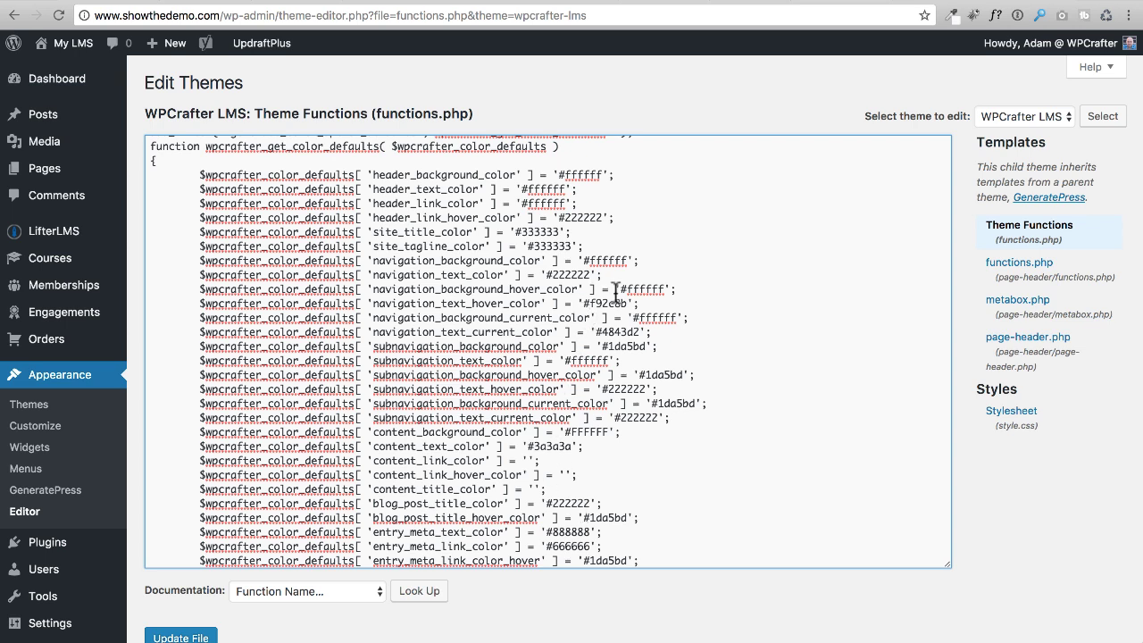
{"action": "left_click_drag", "start_coordinate": [572, 304], "coordinate": [640, 304]}
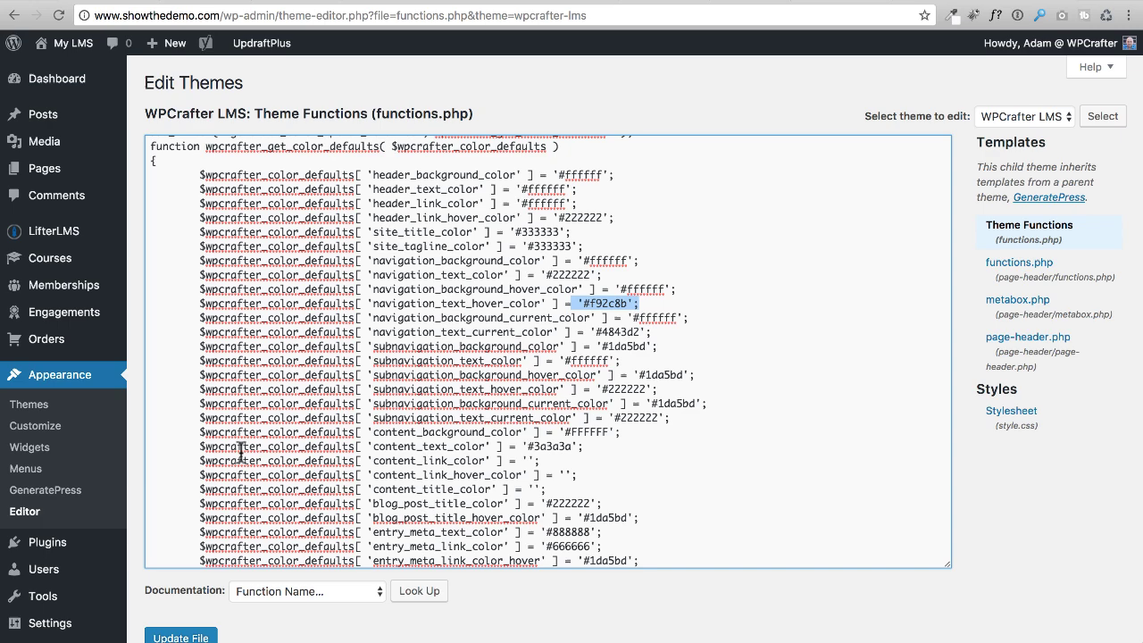
Return to the beginning of functions.php, where the affiliate ID and default GP settings filters are defined
{"action": "scroll", "coordinate": [592, 602], "scroll_direction": "down", "scroll_amount": 2}
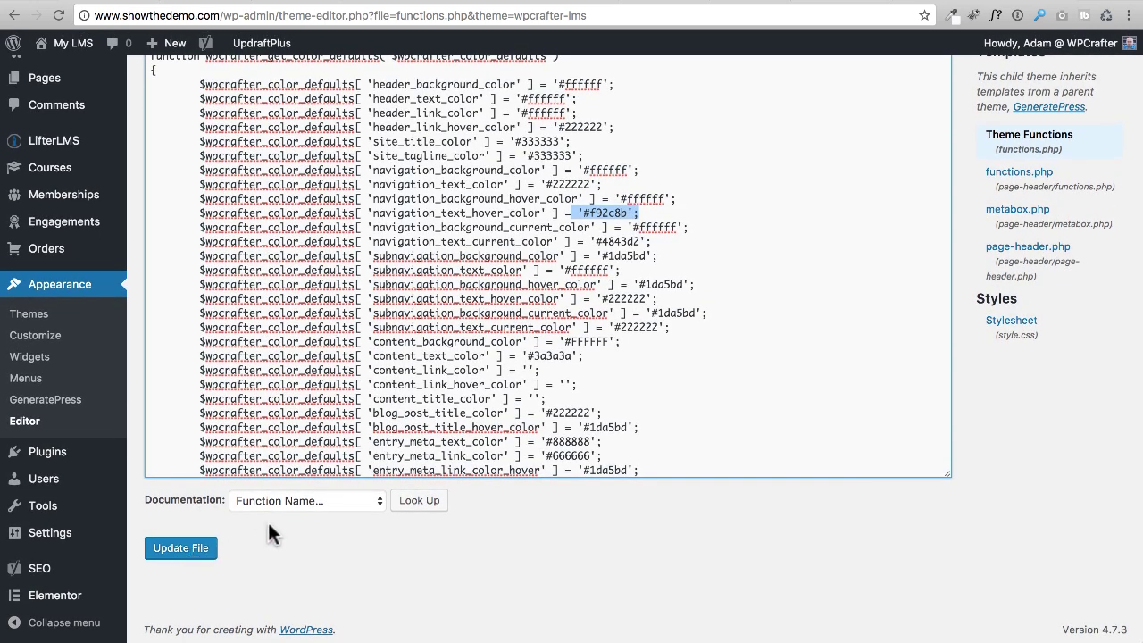
{"action": "scroll", "coordinate": [275, 268], "scroll_direction": "up", "scroll_amount": 10}
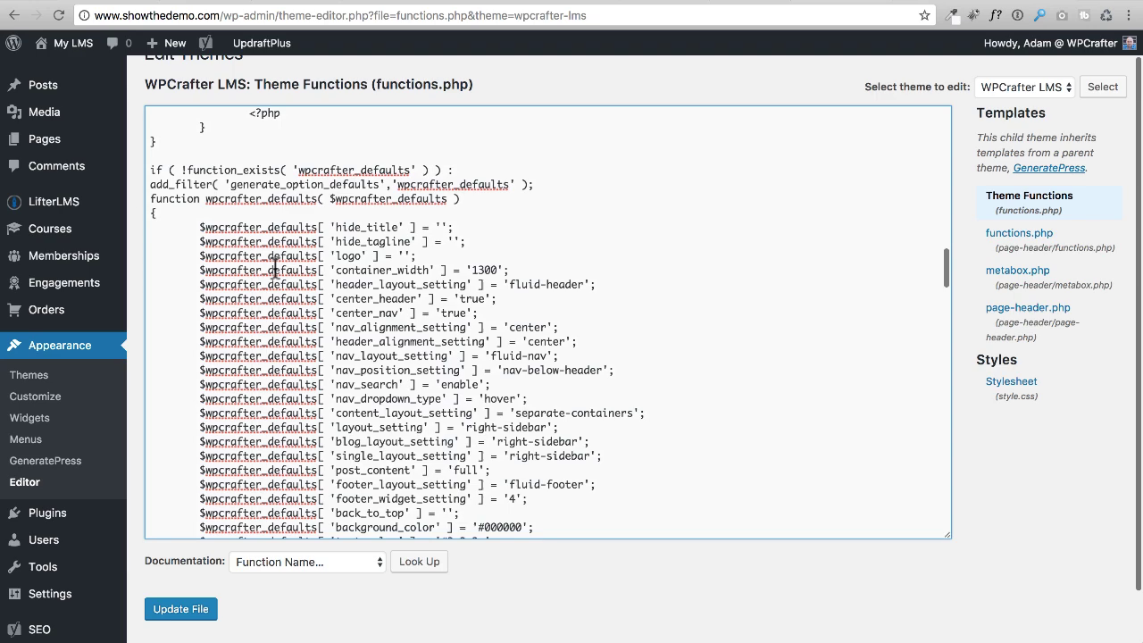
{"action": "scroll", "coordinate": [275, 268], "scroll_direction": "up", "scroll_amount": 10}
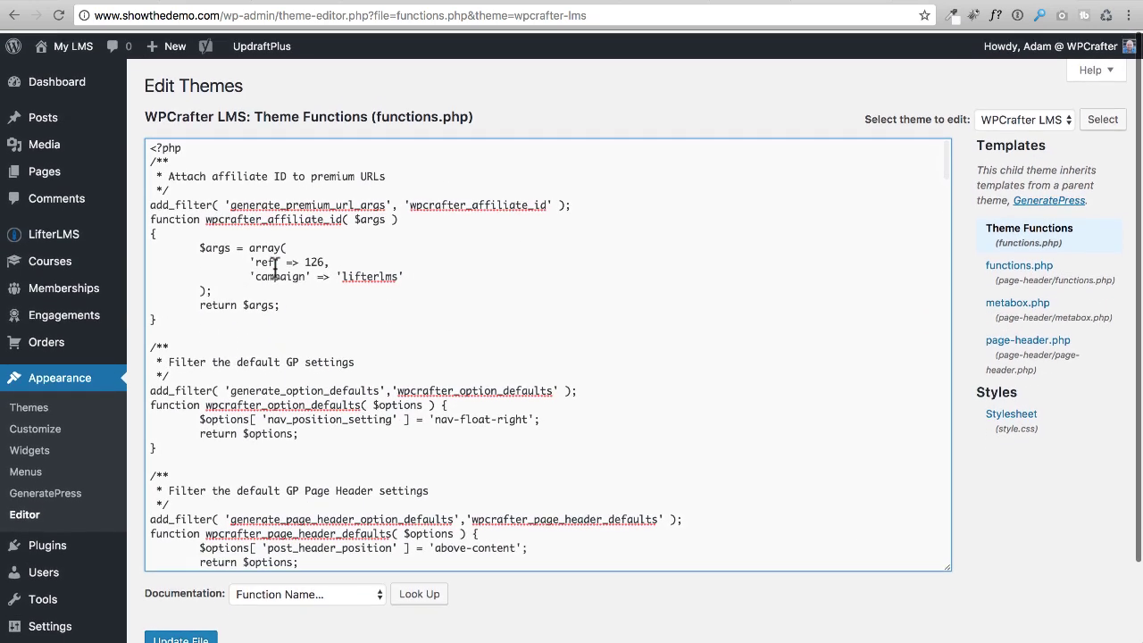